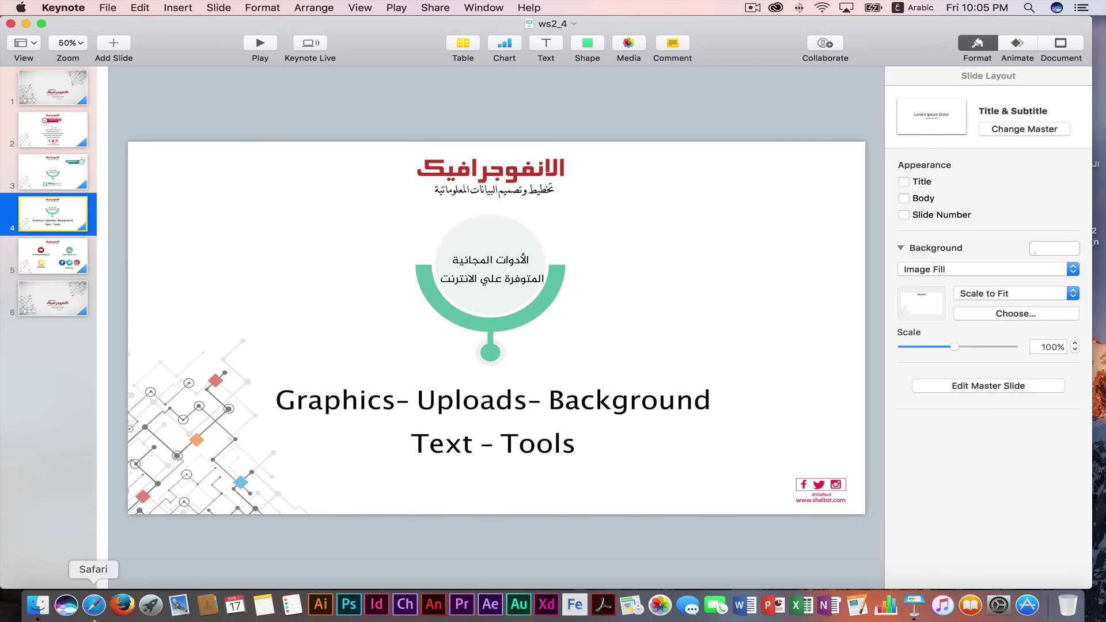
Launch Safari from the Dock while the Keynote slide is open.
left_click(94, 605)
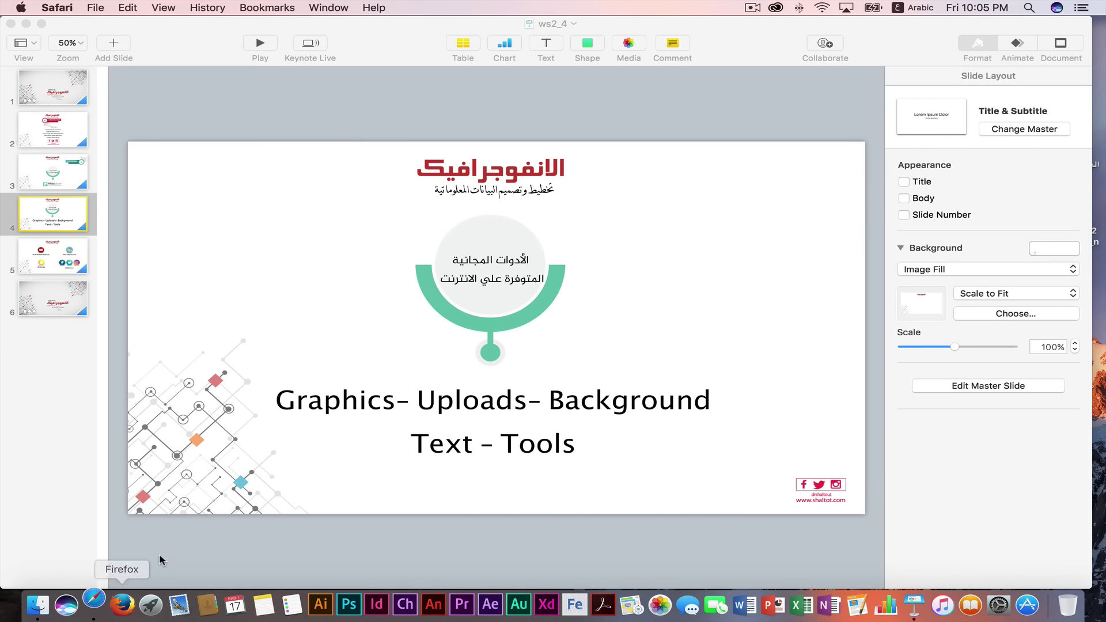
Go to piktochart.com and log in with the saved account details.
type("عح")
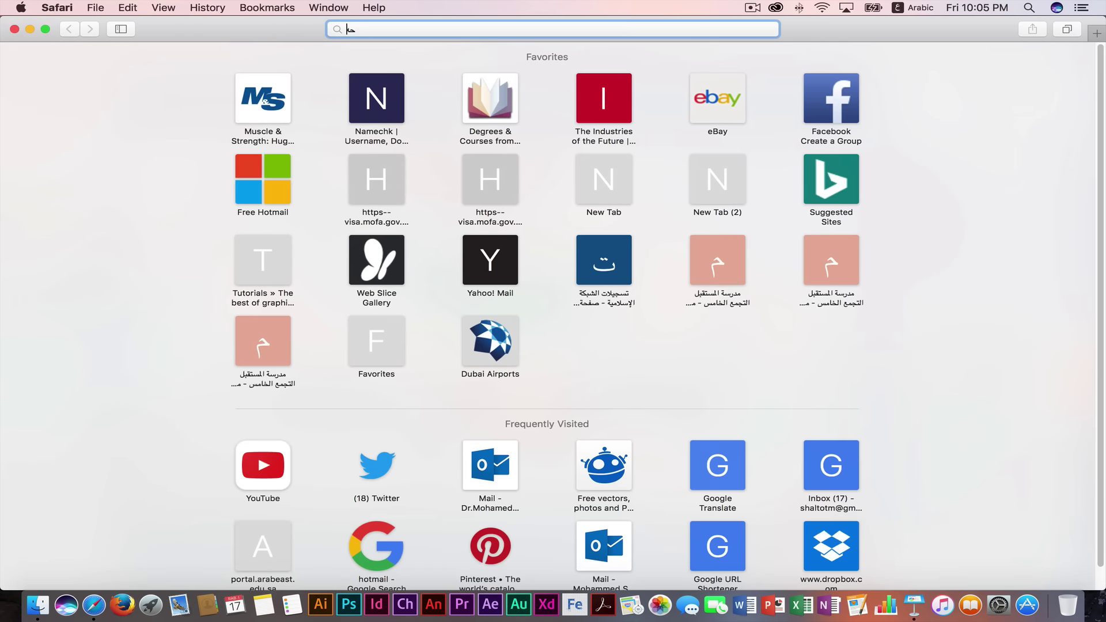
key("BackSpace")
key("ctrl+space")
type("pi")
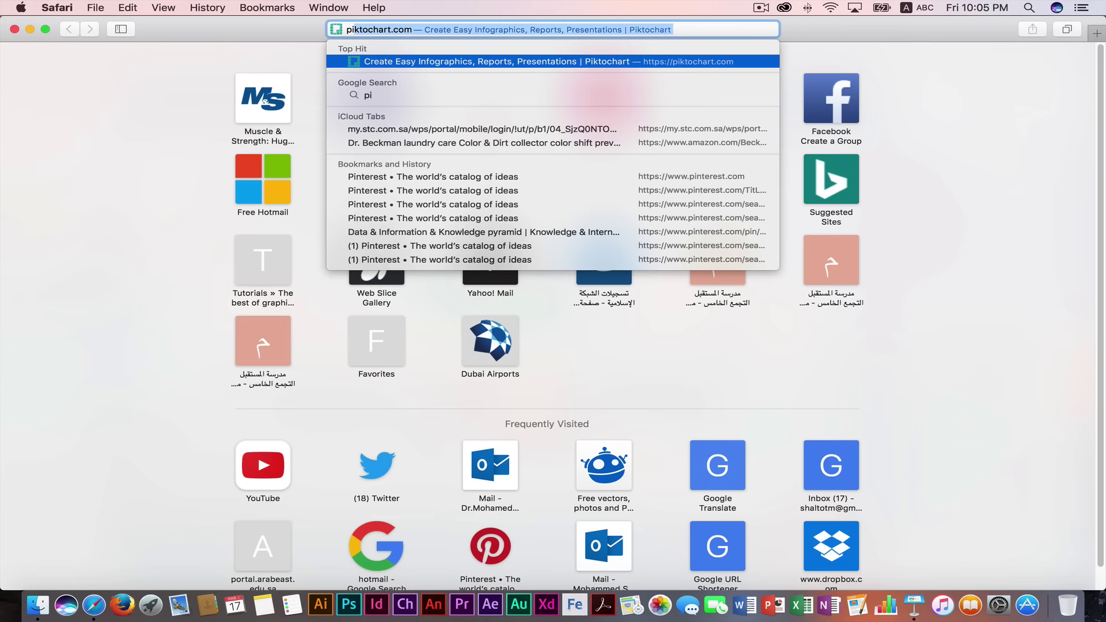
key("Return")
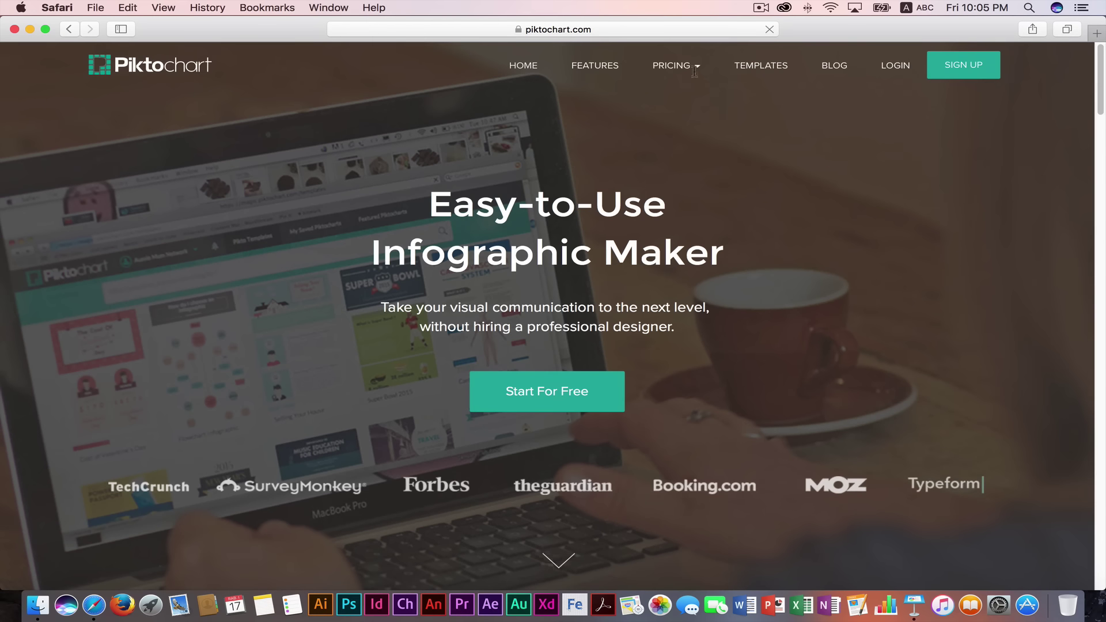
left_click(902, 68)
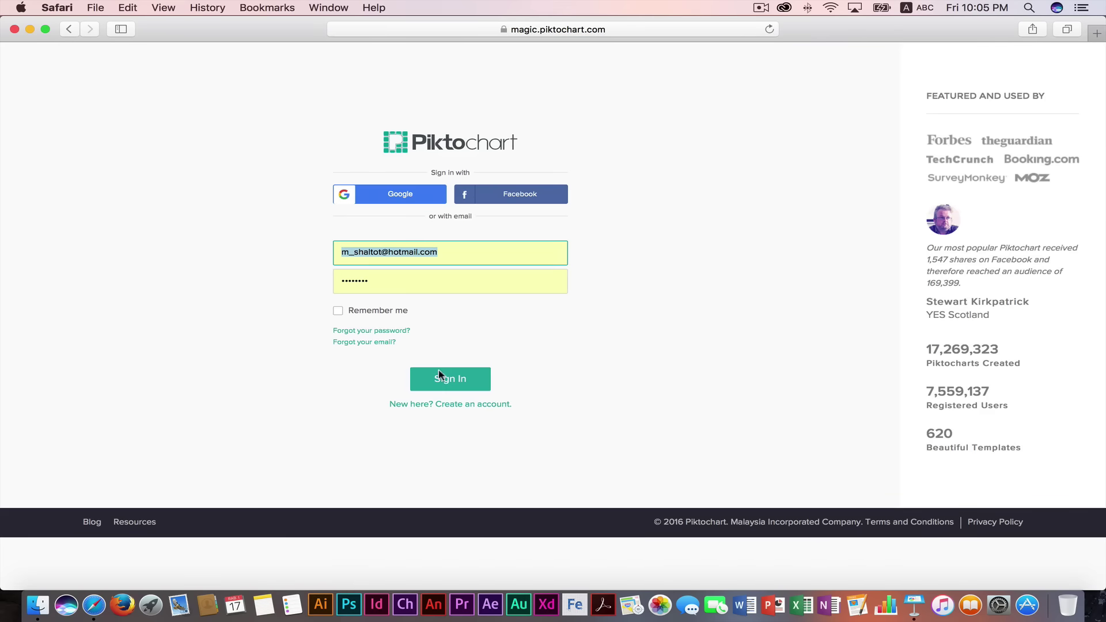
left_click(441, 375)
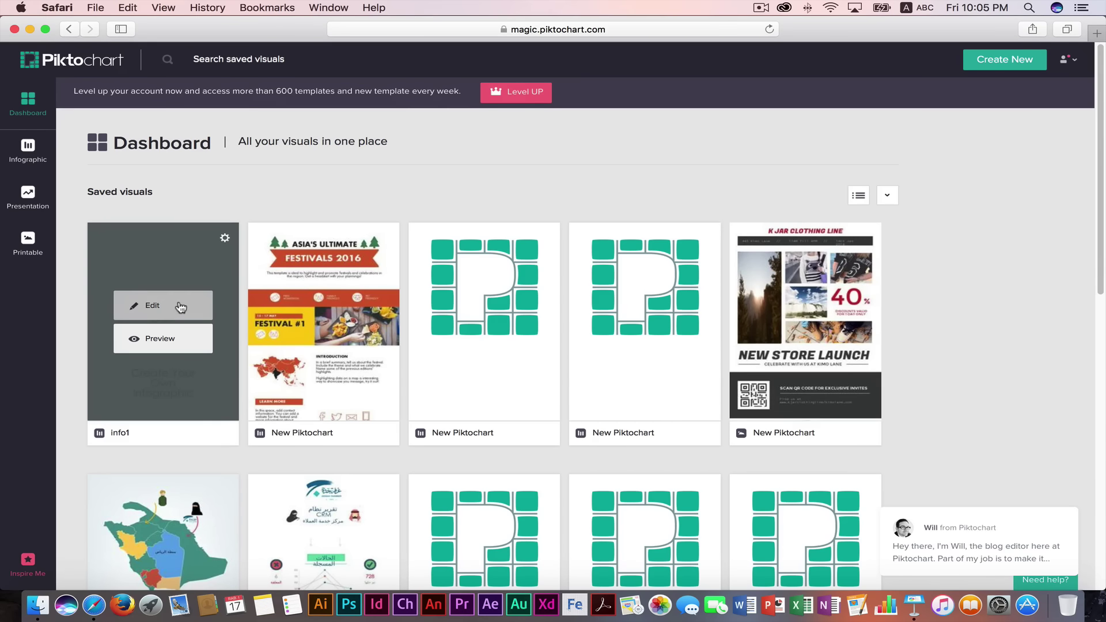
Open the info1 infographic from the Dashboard into the editor.
left_click(152, 306)
left_click(152, 307)
left_click(157, 305)
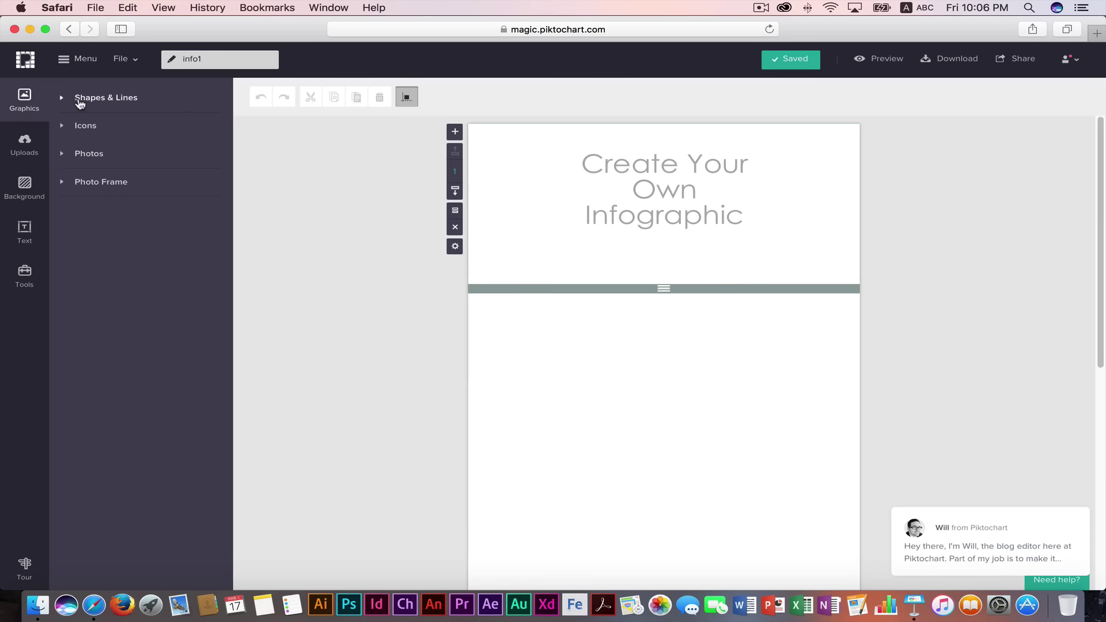
Add a black star from Shapes & Lines to the second block, with a black heart to its left.
left_click(80, 99)
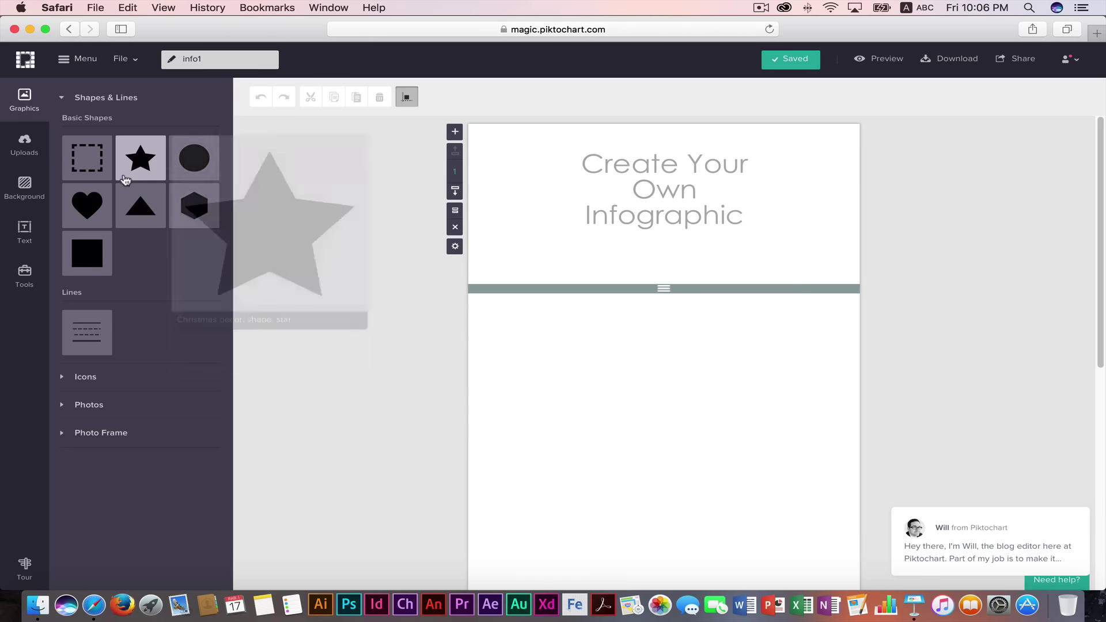
left_click(131, 167)
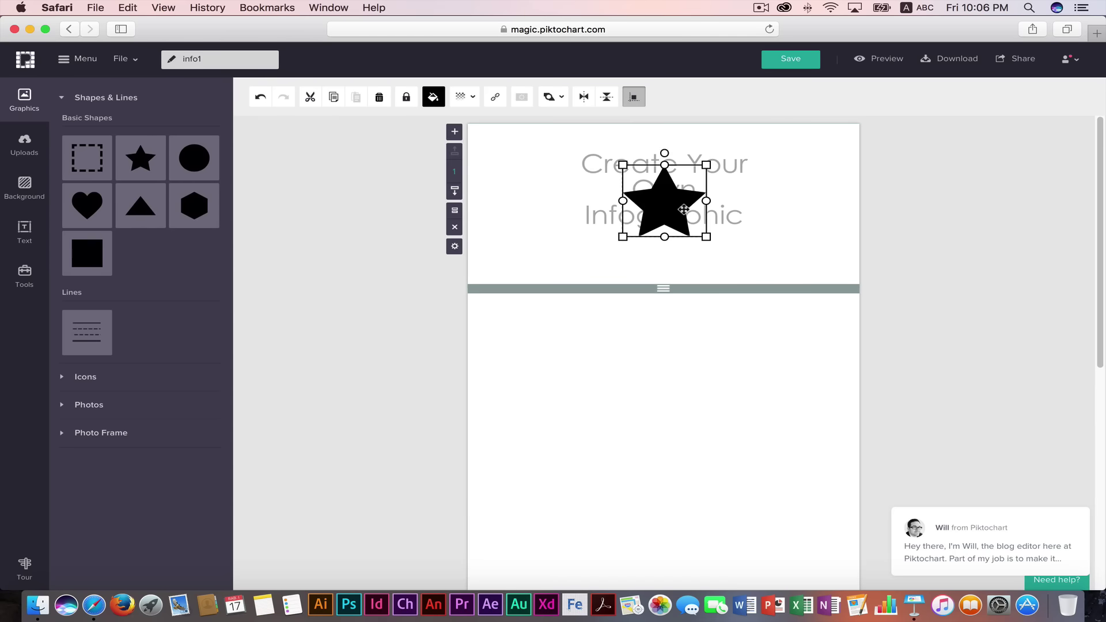
mouse_move(684, 209)
left_mouse_down()
mouse_move(688, 404)
mouse_move(765, 320)
left_mouse_up()
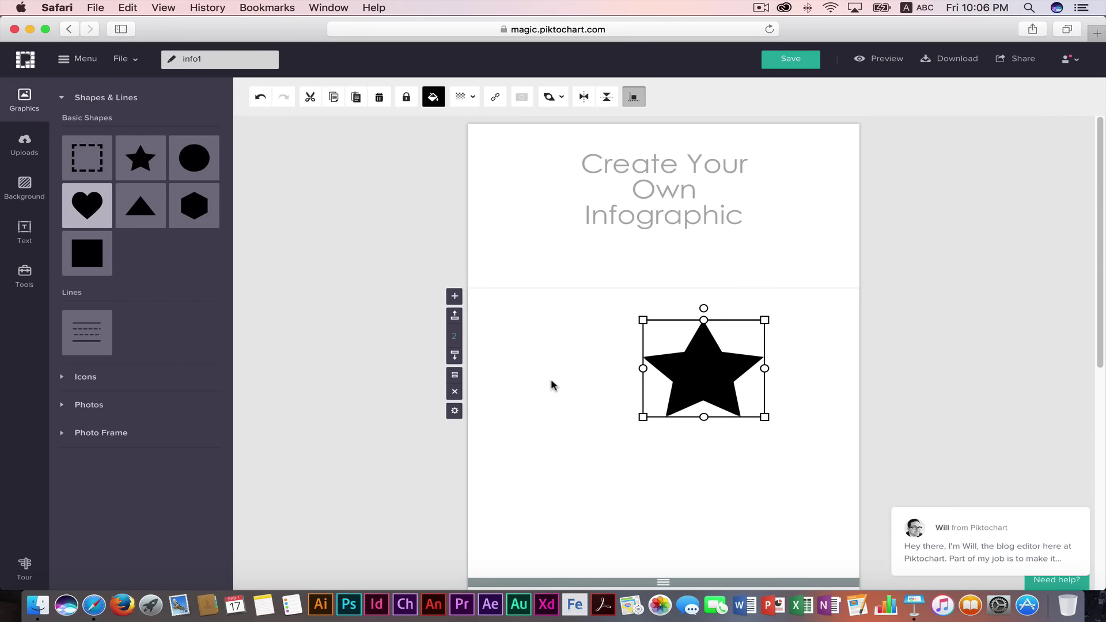
mouse_move(110, 222)
left_mouse_down()
mouse_move(552, 383)
mouse_move(561, 362)
left_mouse_up()
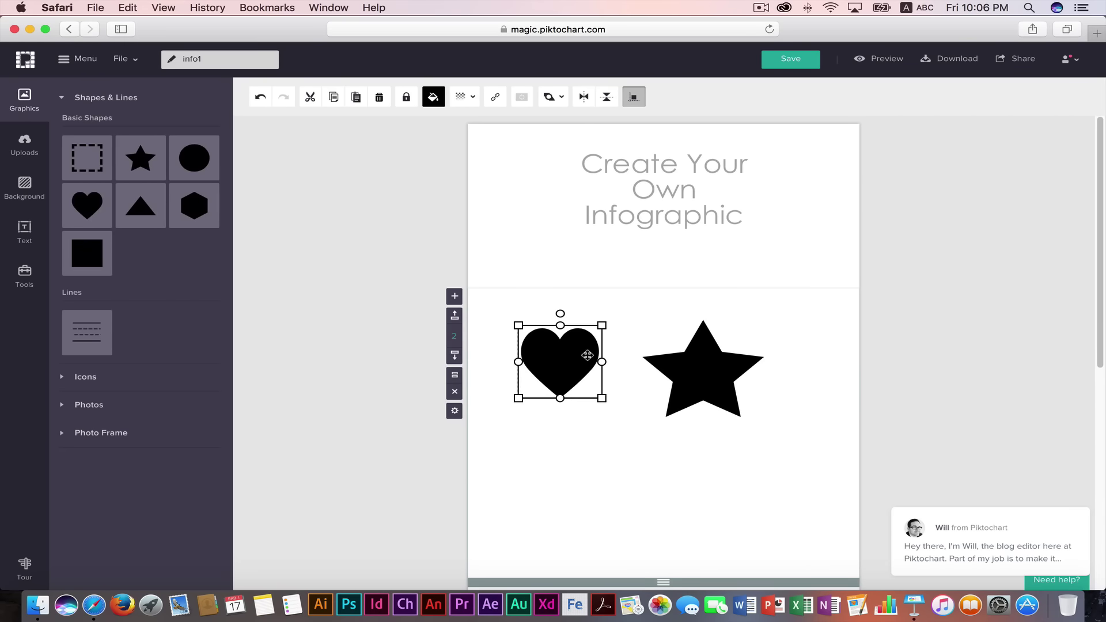
left_click(683, 363)
left_click(566, 365)
left_click_drag(558, 364, 551, 358)
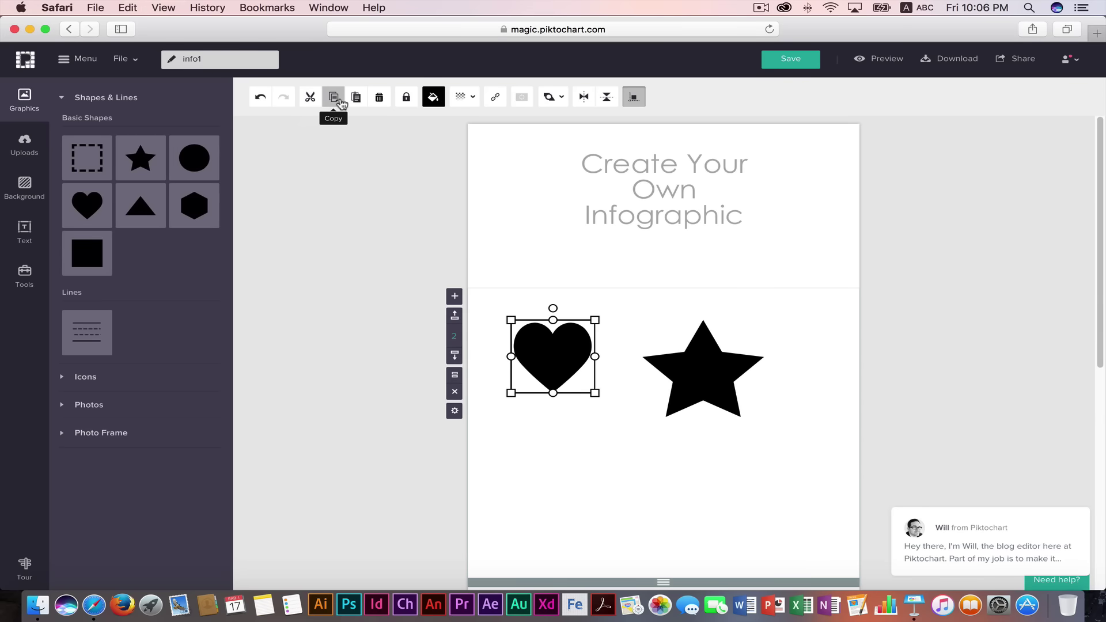
Copy and paste the heart, move the duplicate over the star, then cut it away.
left_click(340, 102)
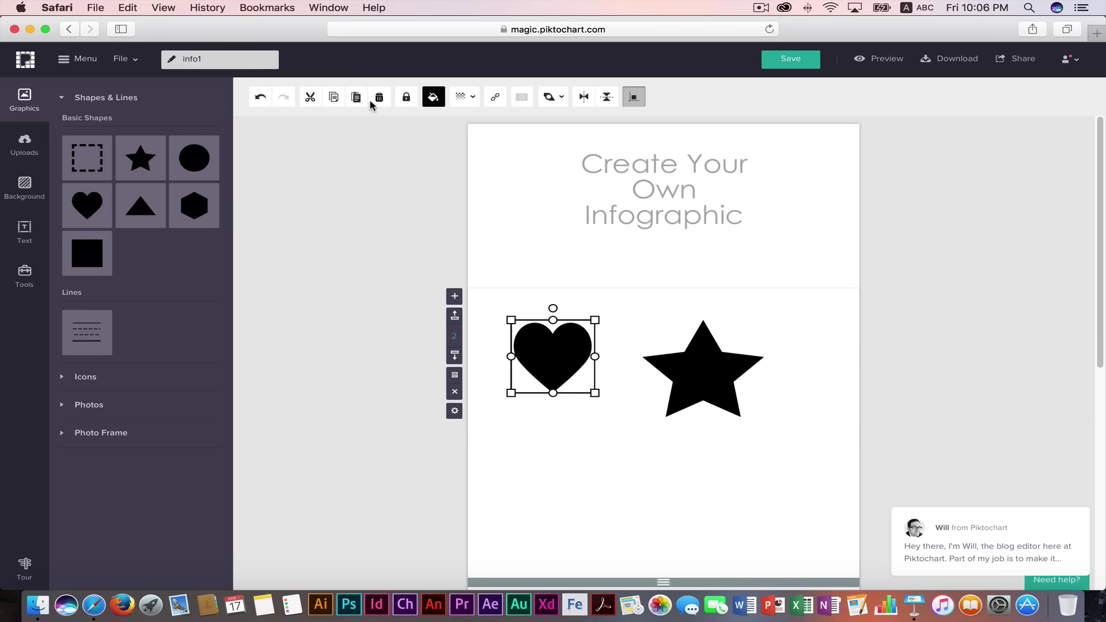
left_click(356, 97)
left_click_drag(563, 347, 607, 400)
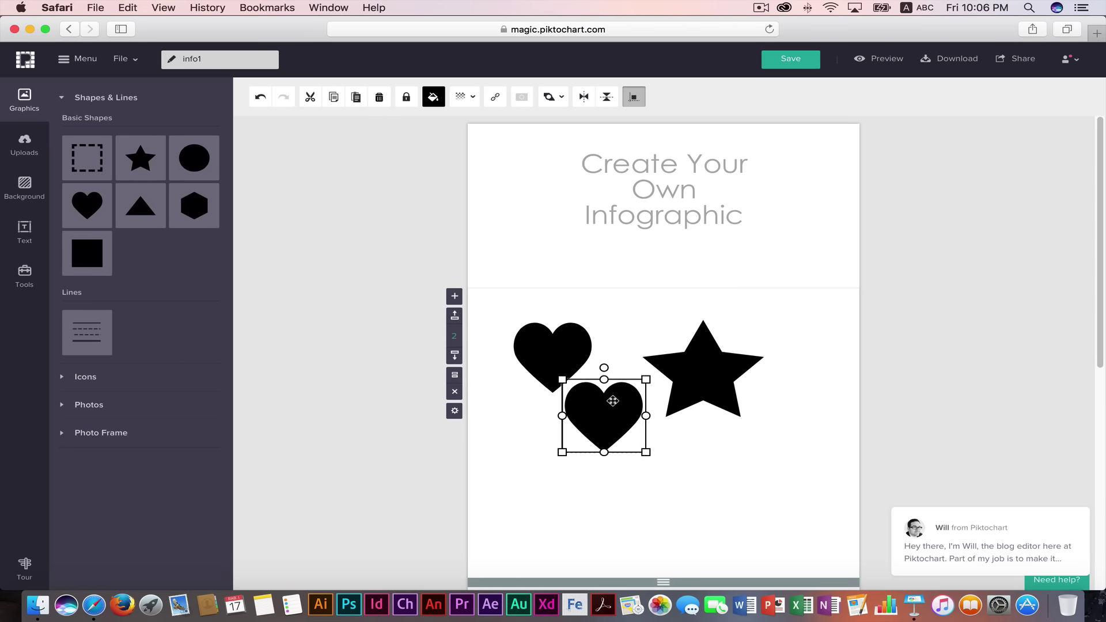
left_click(312, 98)
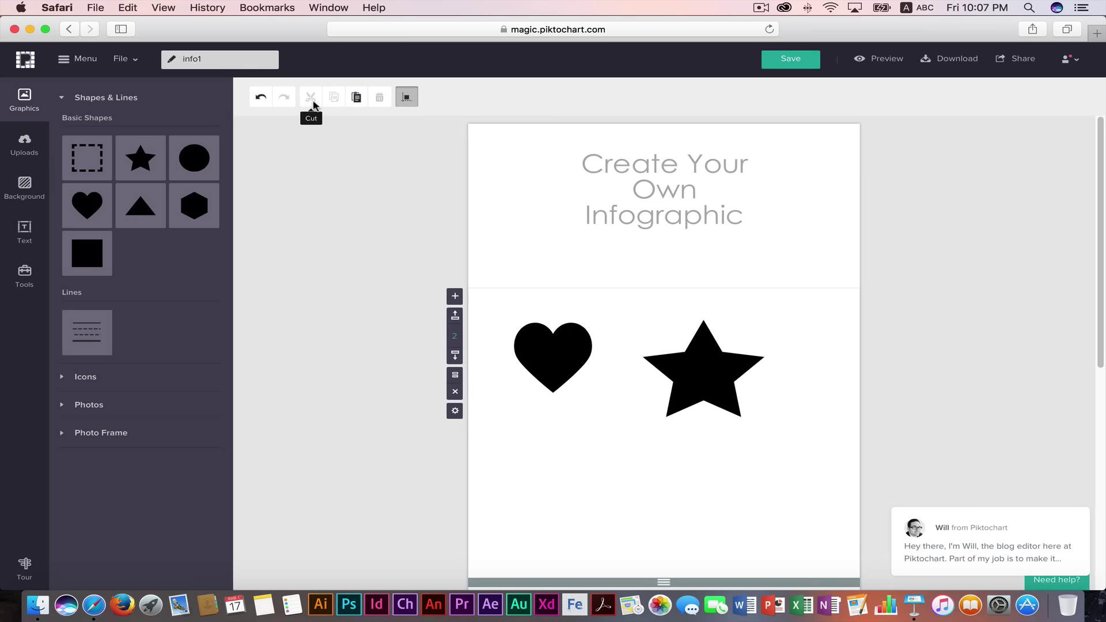
Lock the heart, nudge the star slightly left, then unlock the heart.
left_click(576, 334)
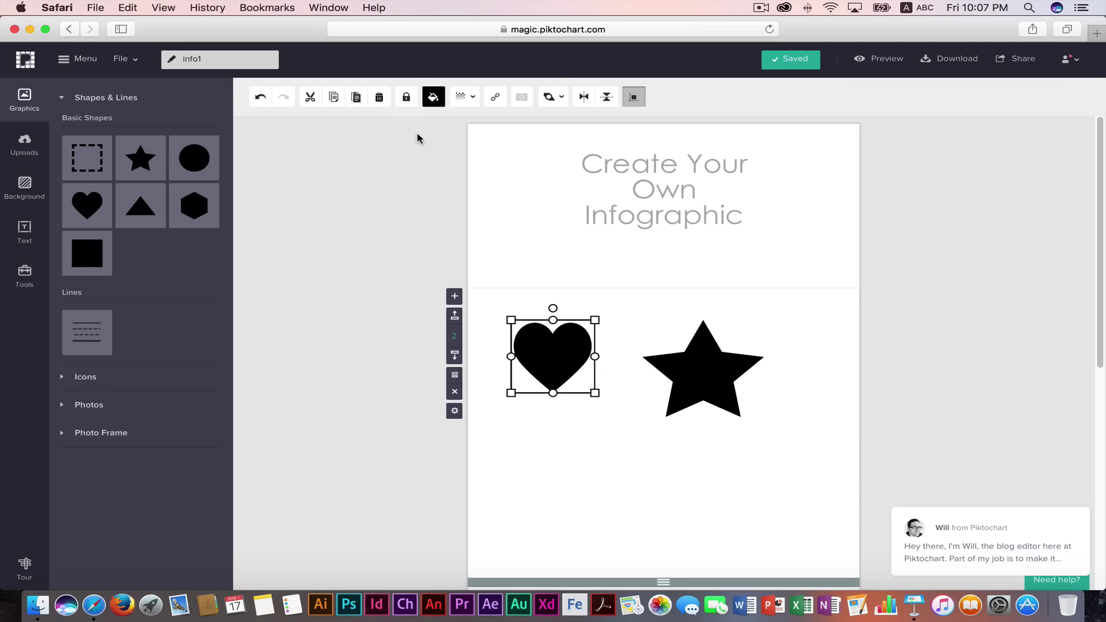
left_click(406, 98)
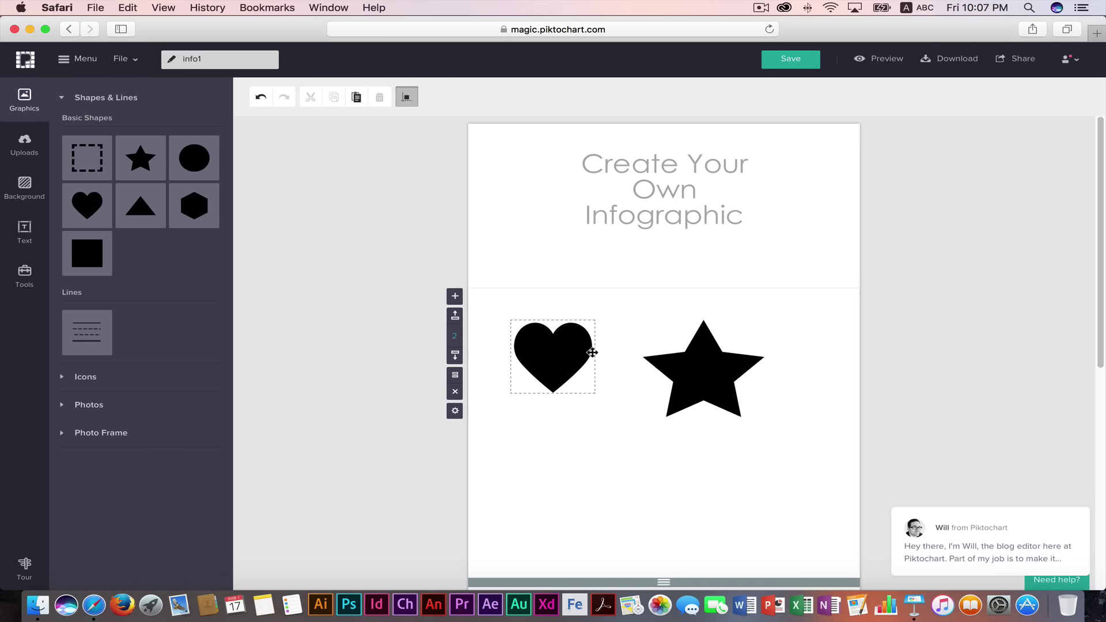
mouse_move(677, 364)
left_mouse_down()
mouse_move(659, 373)
mouse_move(673, 364)
left_mouse_up()
left_click(547, 368)
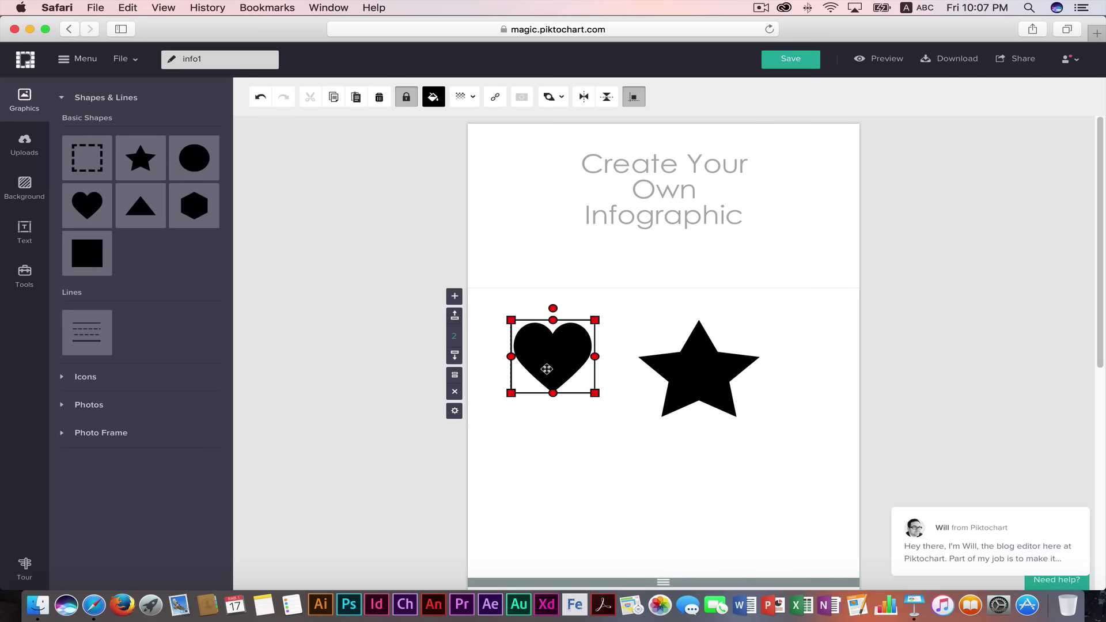
left_click(406, 98)
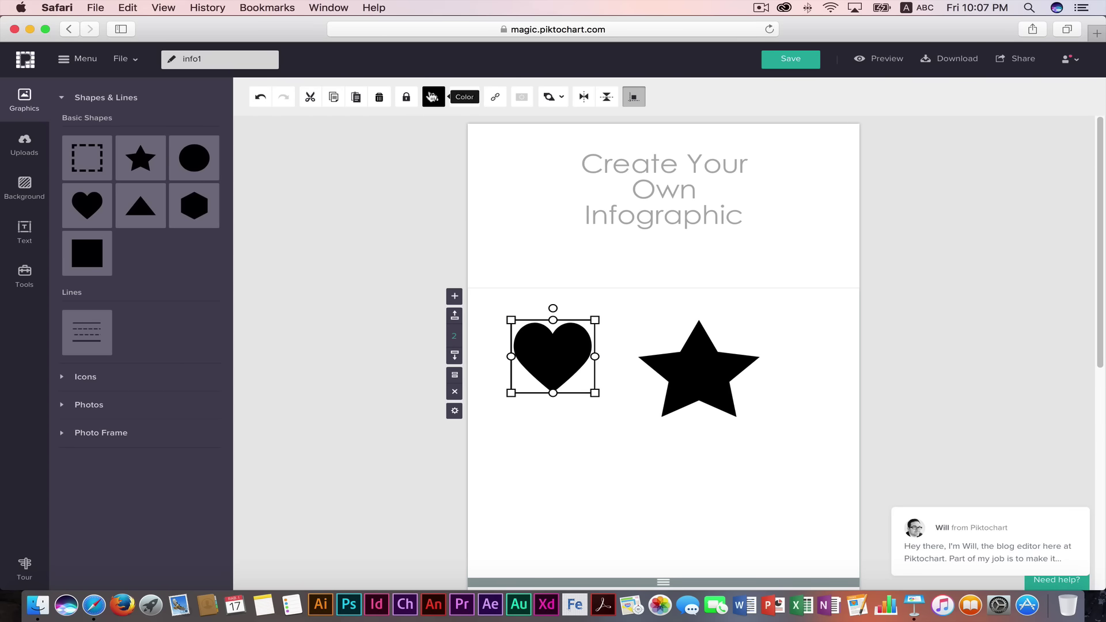
Fill the heart with yellow #FFD87A after trying pink and dark blue swatches.
left_click(433, 97)
left_click(392, 154)
left_click(372, 167)
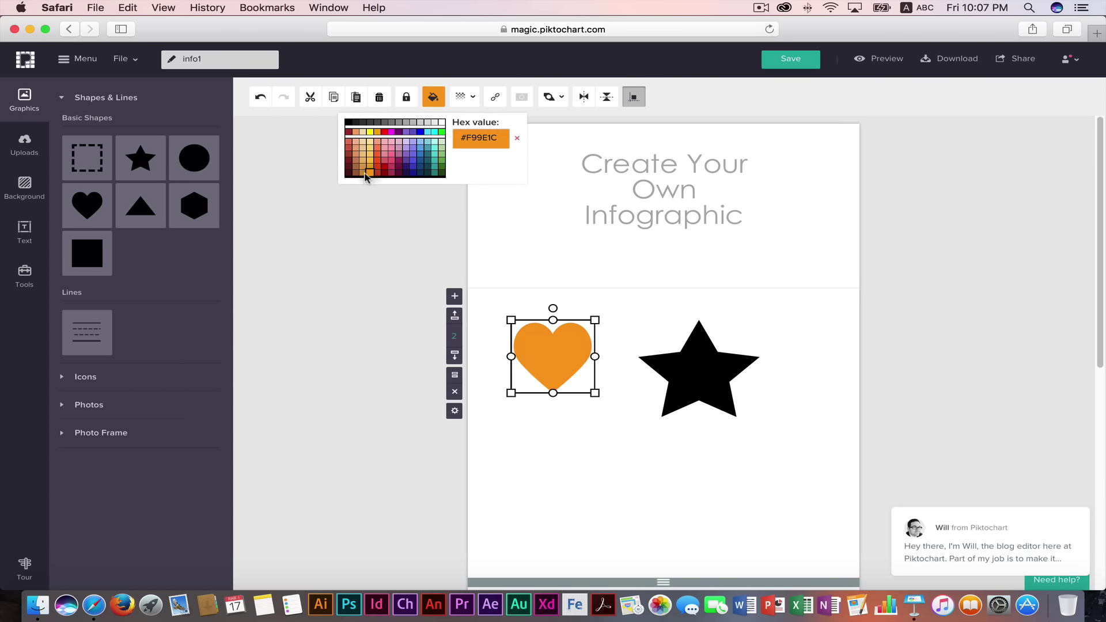
left_click(363, 160)
left_click(378, 151)
left_click(391, 147)
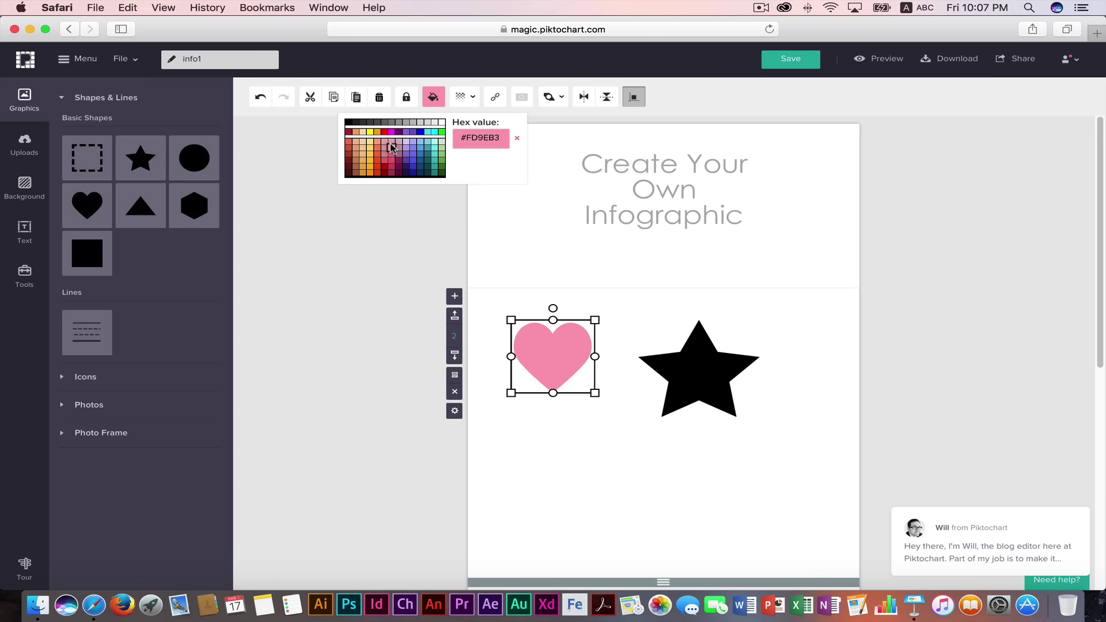
left_click(382, 144)
left_click(392, 157)
left_click(423, 167)
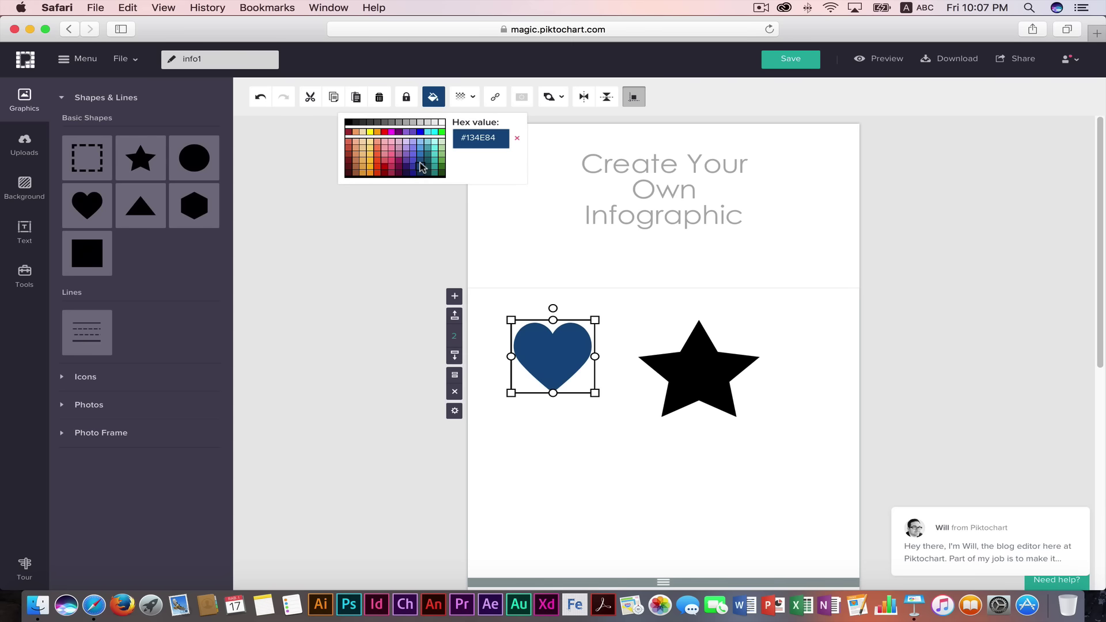
left_click(392, 148)
left_click(377, 149)
left_click(368, 151)
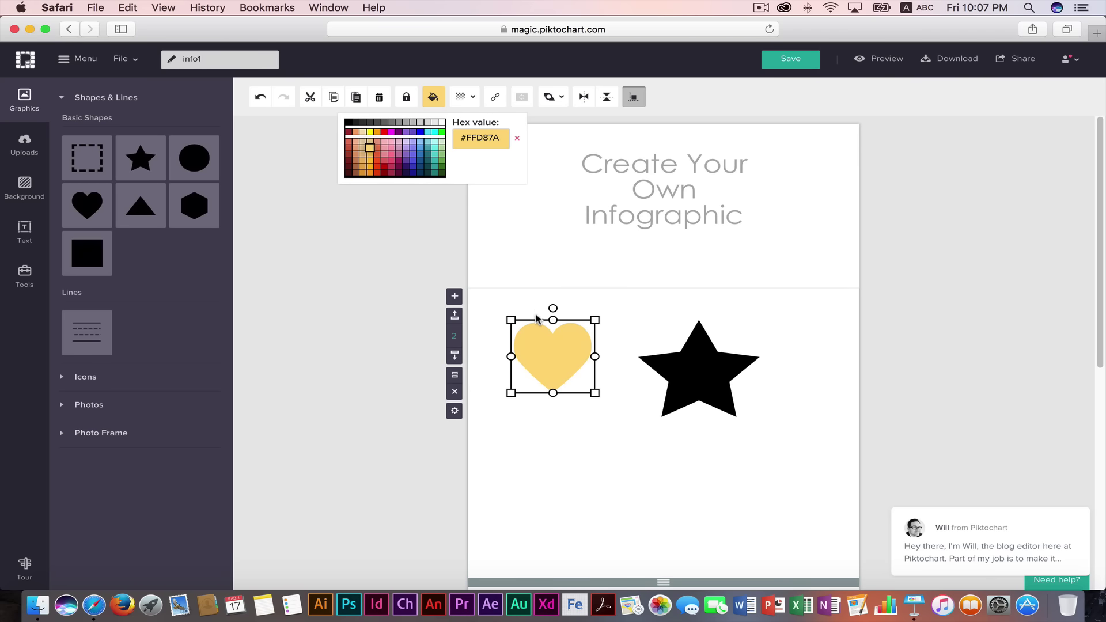
Lower the heart's opacity to about 48%.
left_click(476, 102)
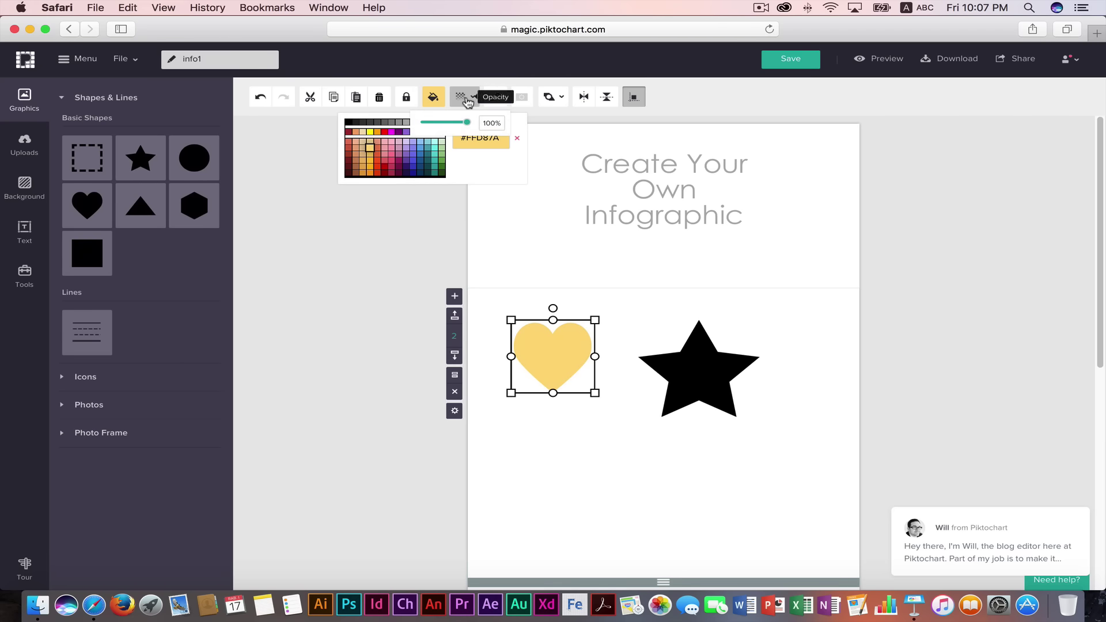
left_click_drag(469, 122, 444, 127)
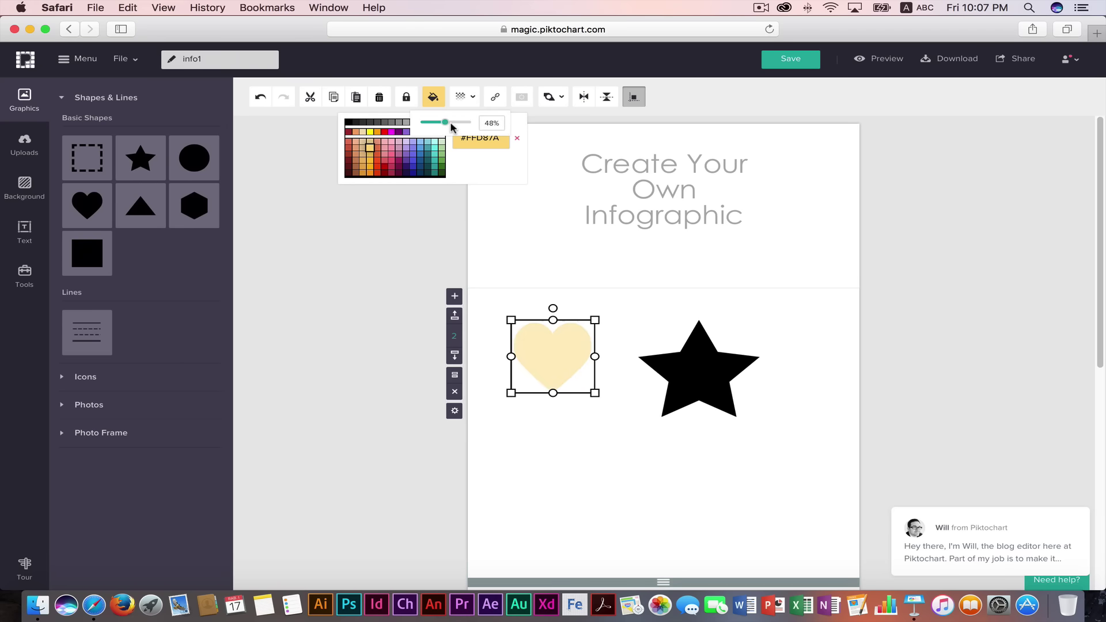
left_click(321, 166)
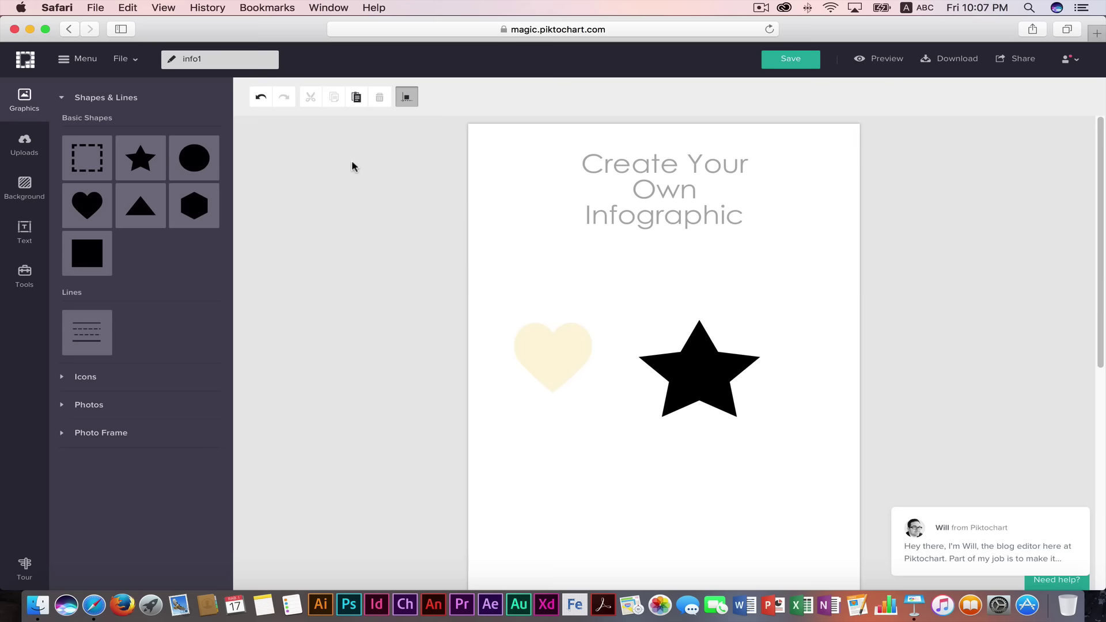
left_click(564, 354)
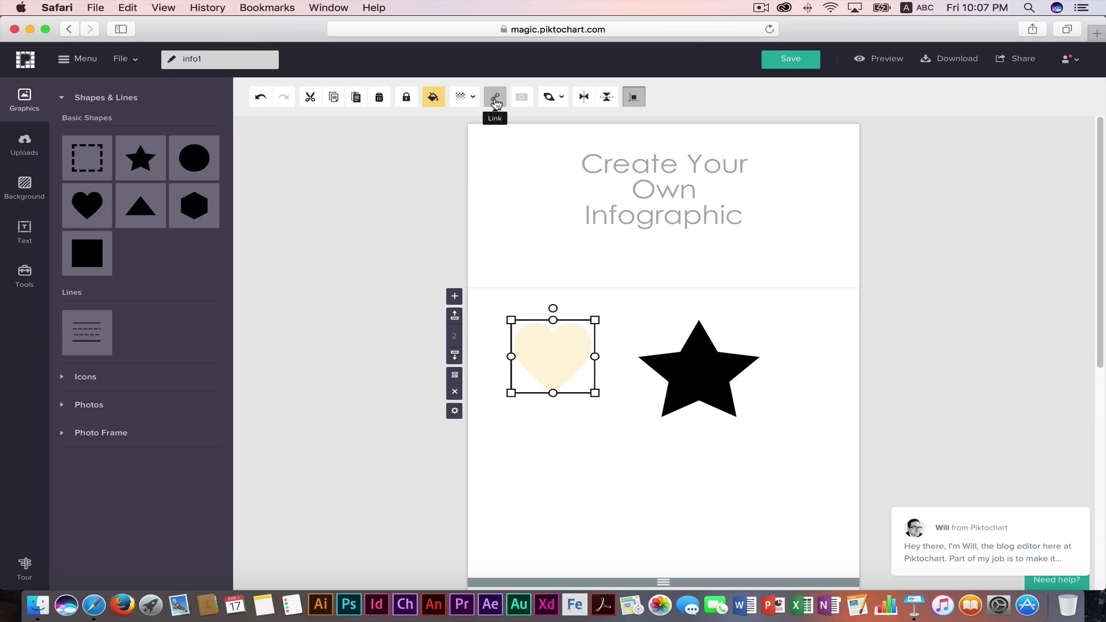
left_click(495, 98)
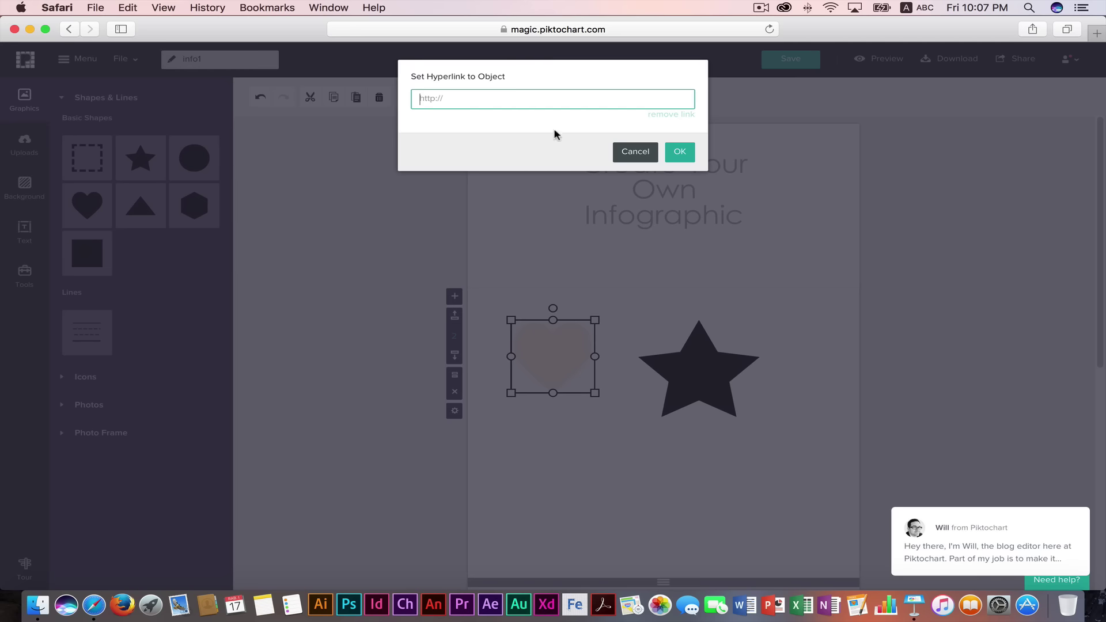
left_click(616, 152)
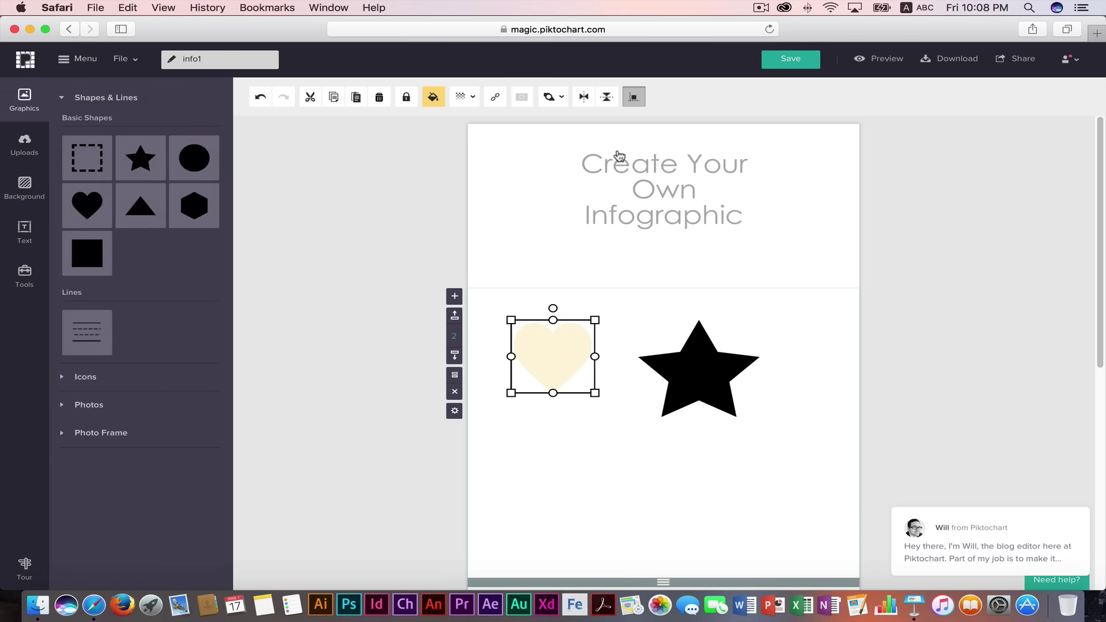
Move the star left, bring it one layer forward, and place the pale heart to its right.
mouse_move(708, 365)
left_mouse_down()
mouse_move(674, 378)
mouse_move(623, 366)
left_mouse_up()
left_click(554, 97)
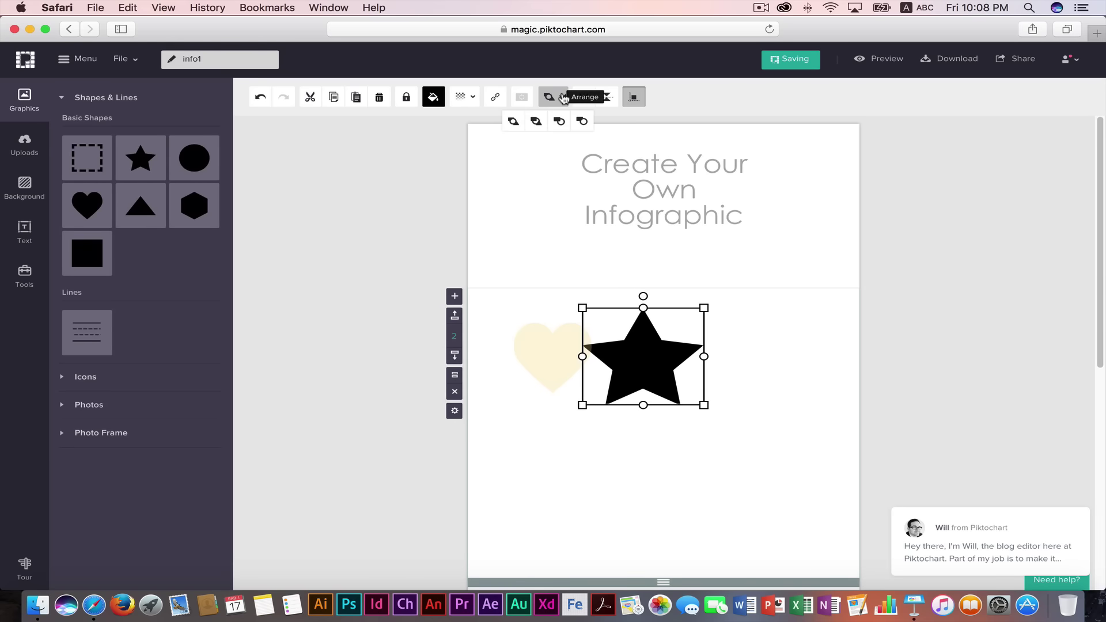
left_click(546, 123)
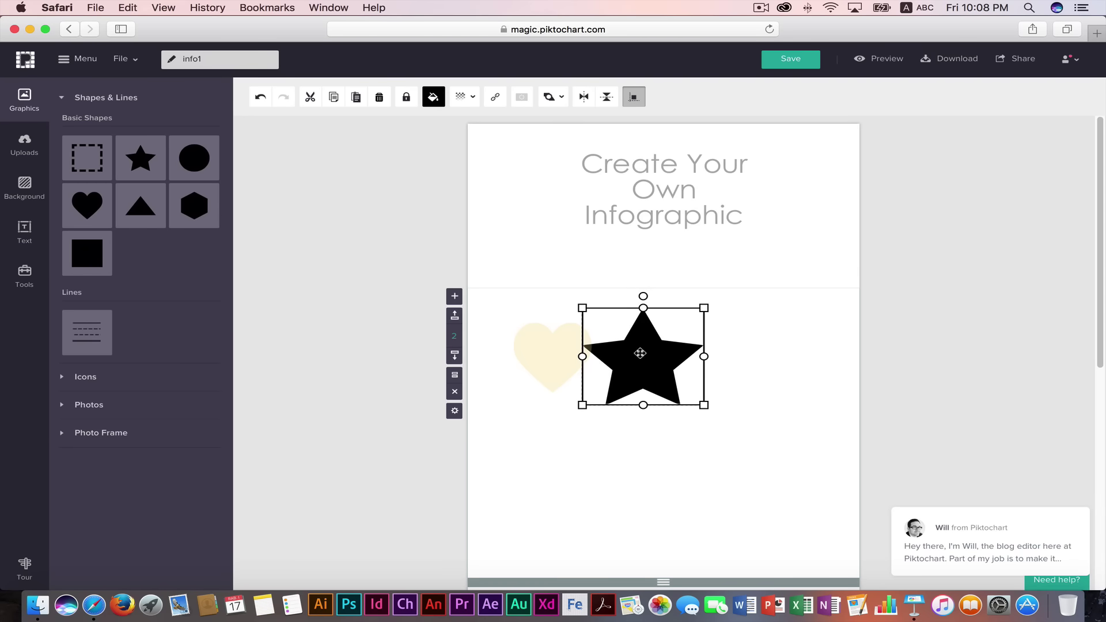
left_click_drag(639, 353, 601, 350)
left_click_drag(517, 376, 564, 375)
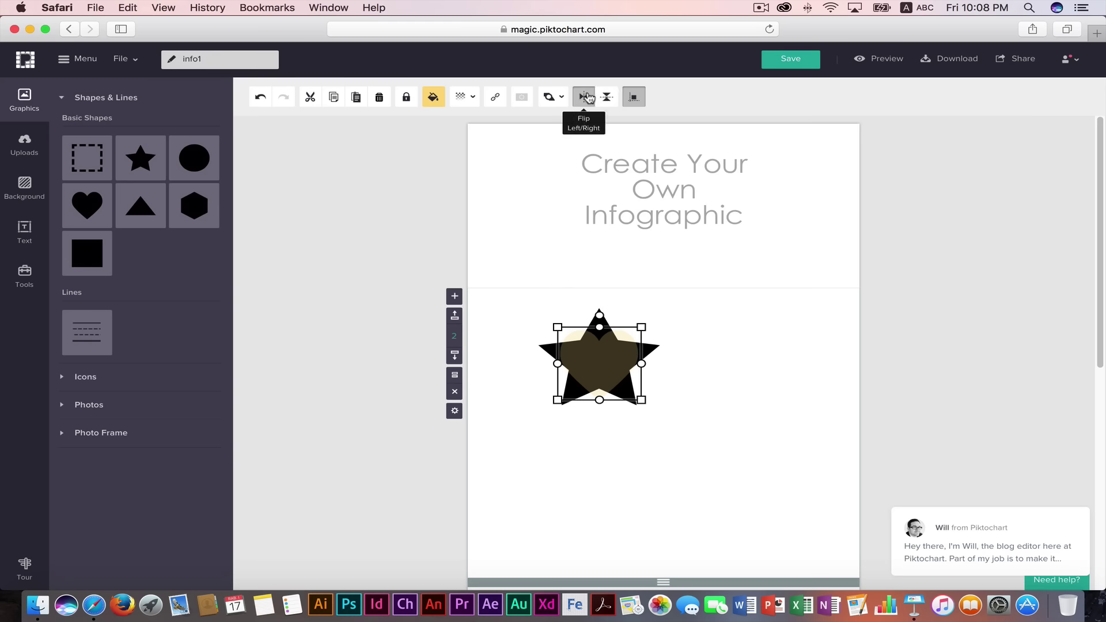
left_click_drag(594, 353, 722, 354)
Flip the star upside down and nudge it slightly left.
left_click(600, 352)
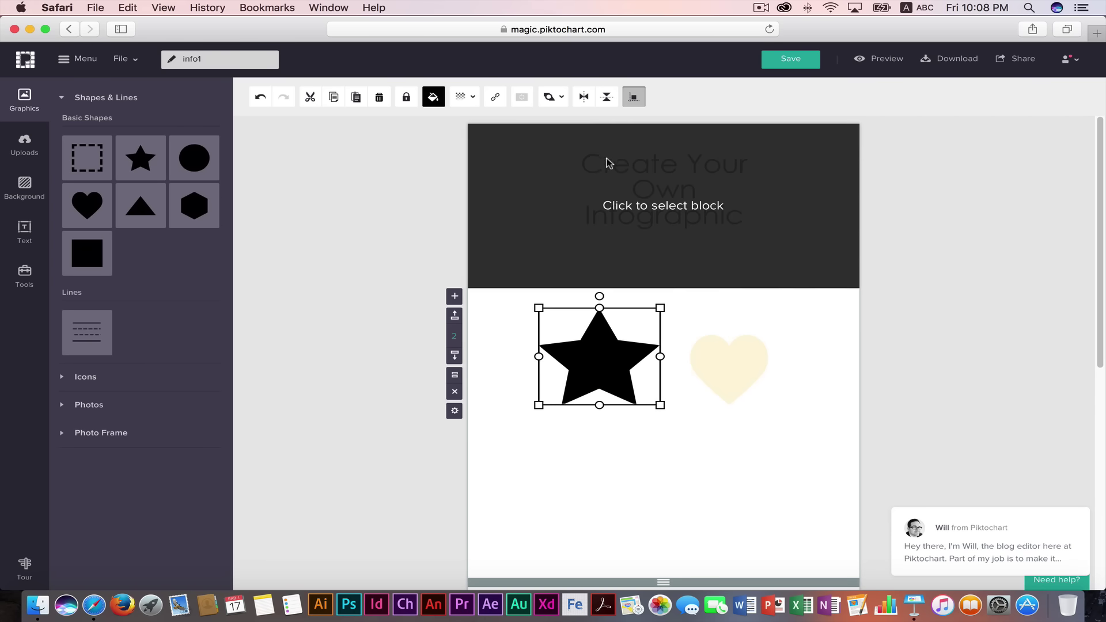
left_click(602, 98)
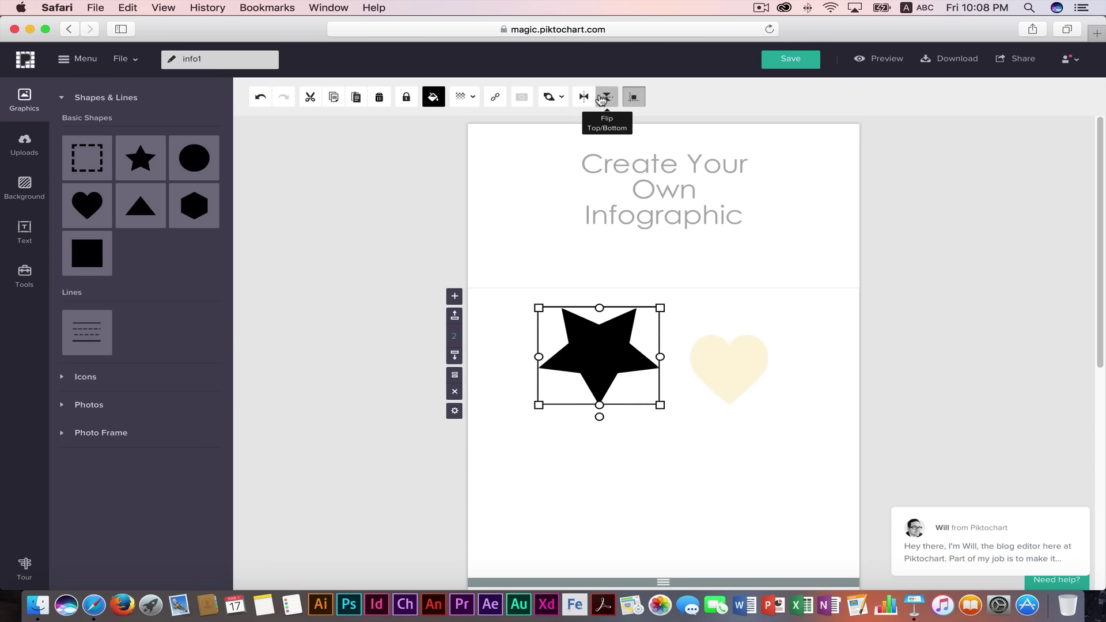
left_click(602, 98)
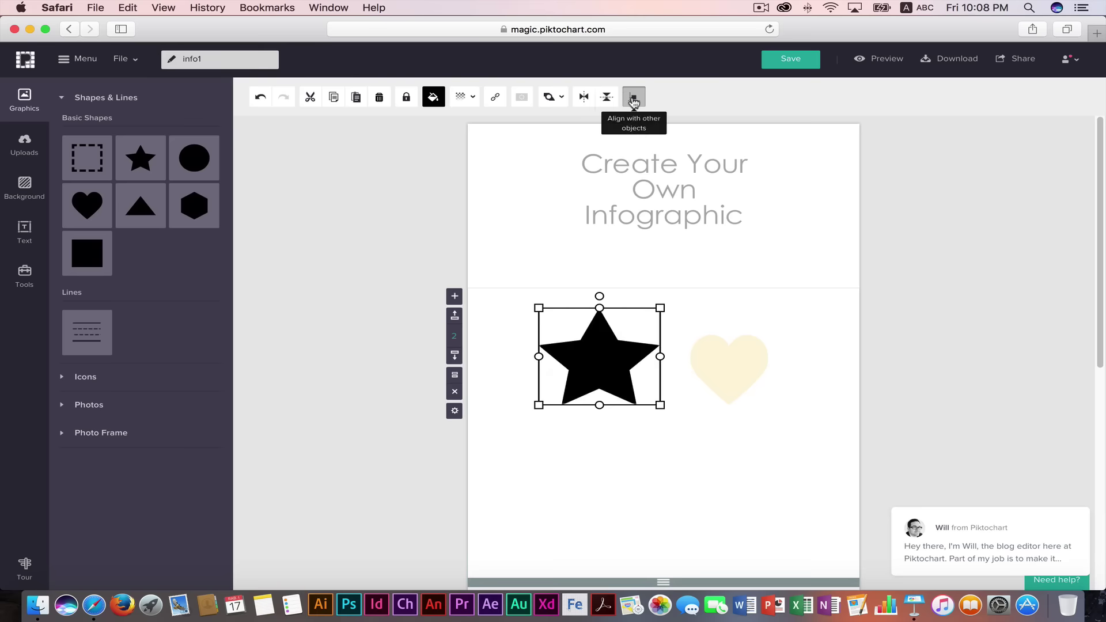
left_click(587, 98)
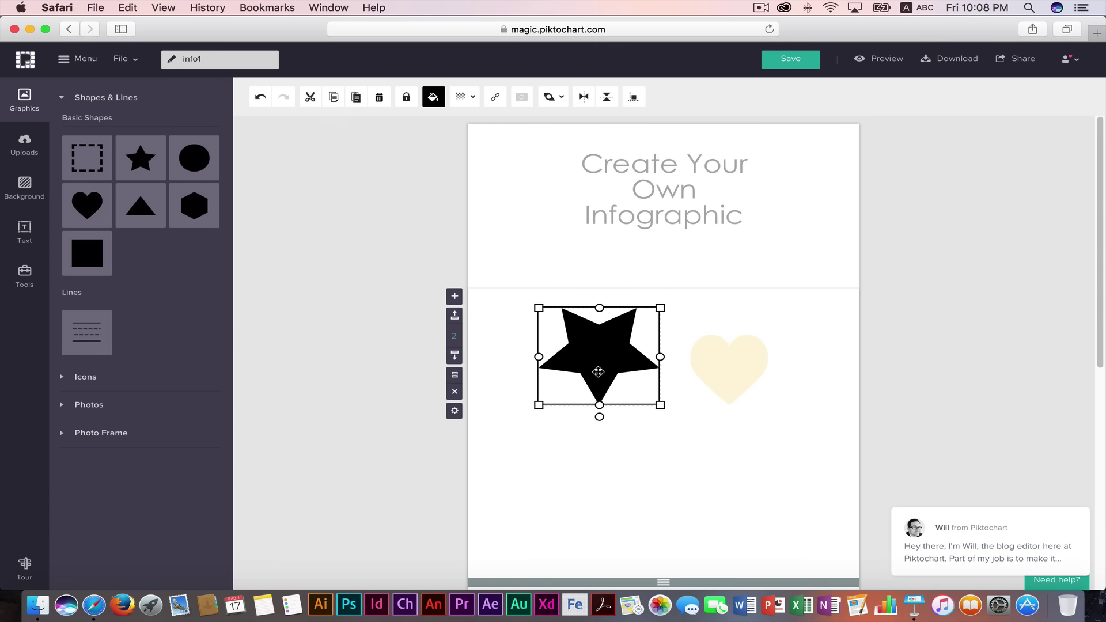
left_click_drag(598, 371, 575, 372)
left_click(704, 361)
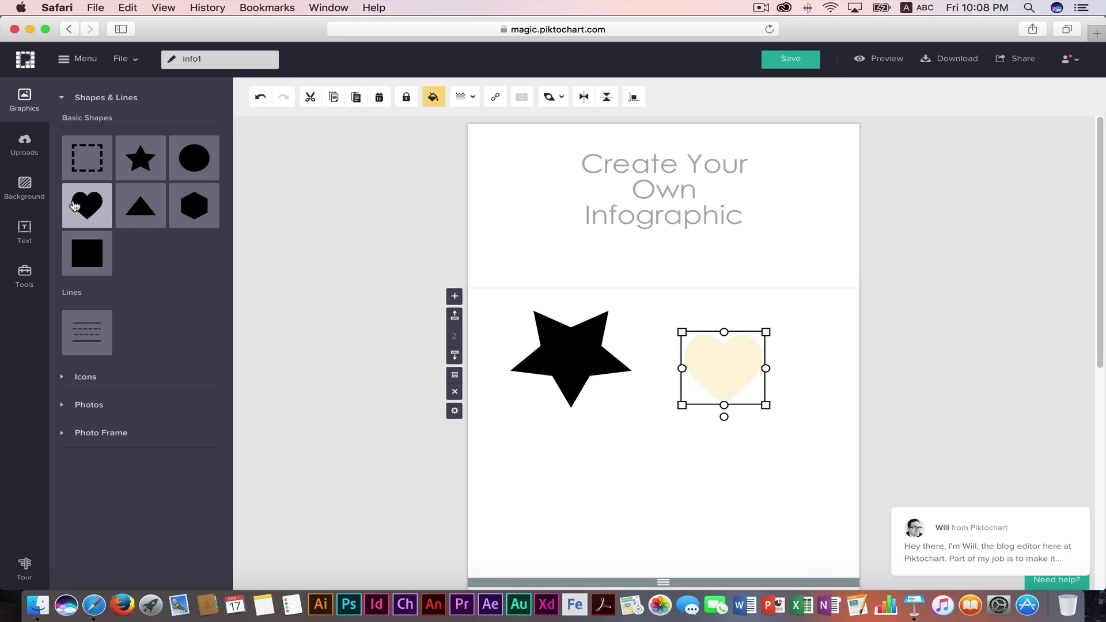
mouse_move(86, 206)
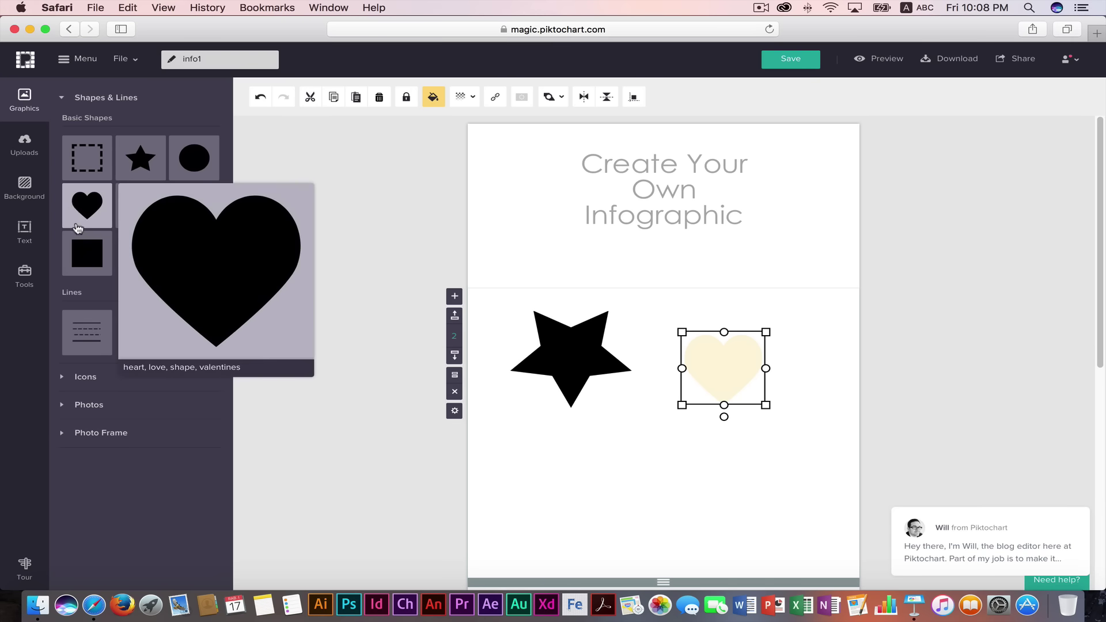
Add a dashed line below the star and heart, shifted left and stretched rightward.
left_click(92, 340)
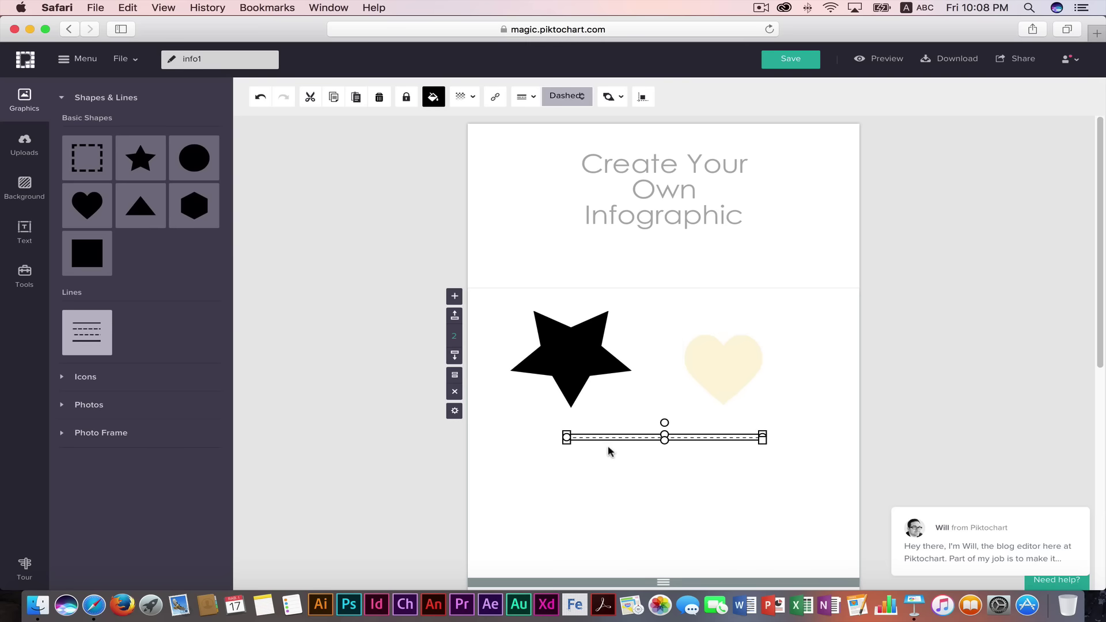
left_click_drag(614, 437, 584, 442)
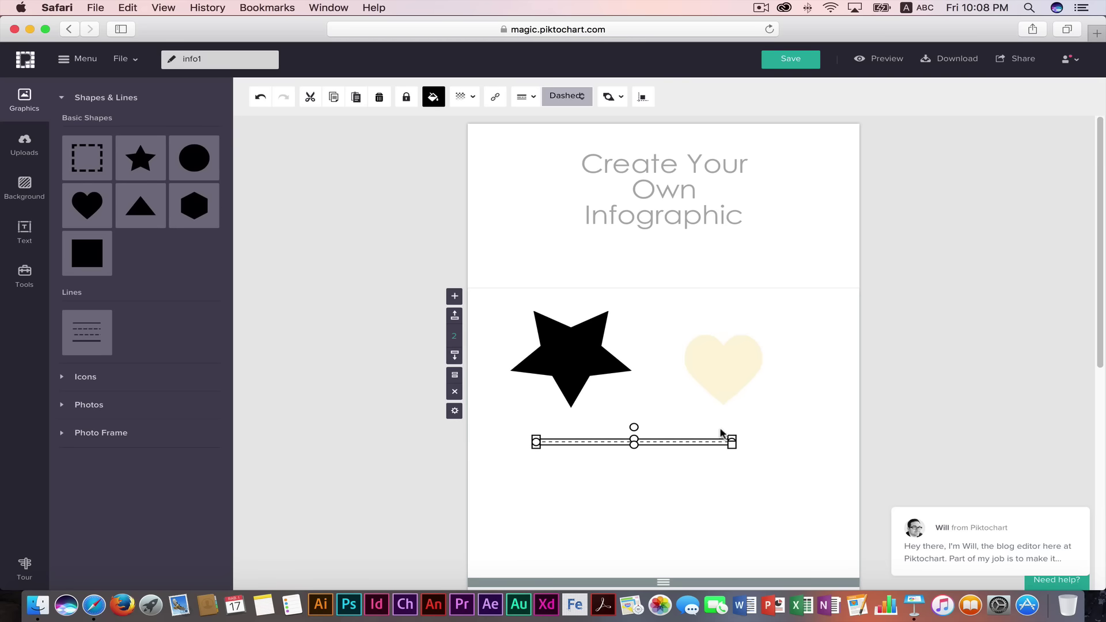
left_click_drag(732, 441, 774, 438)
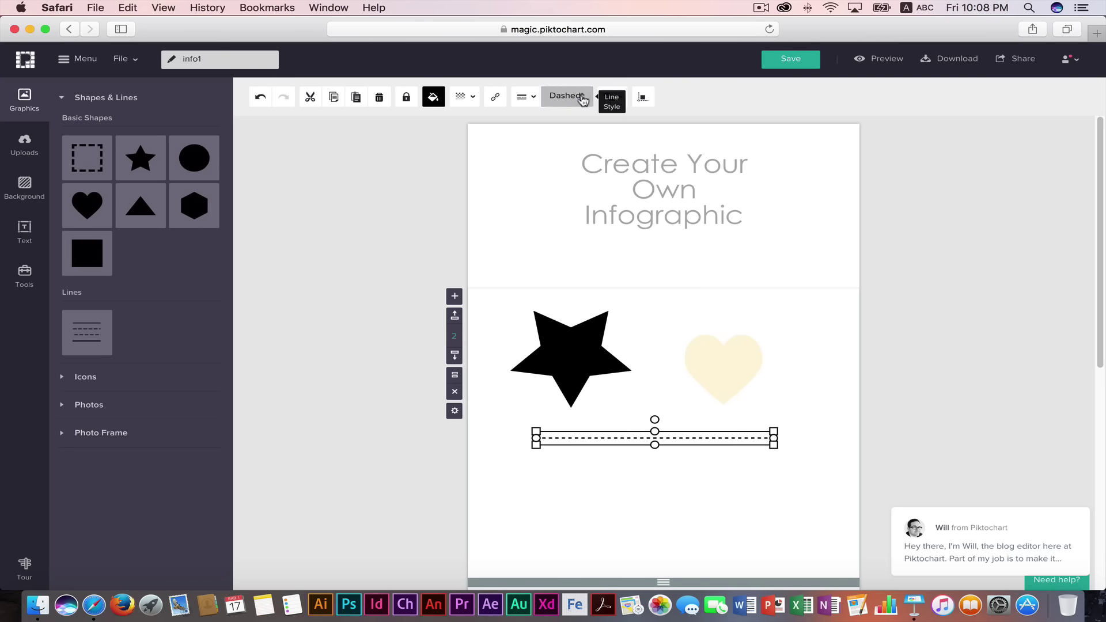
Set the line's style to Dotted.
left_click(579, 98)
left_click(525, 99)
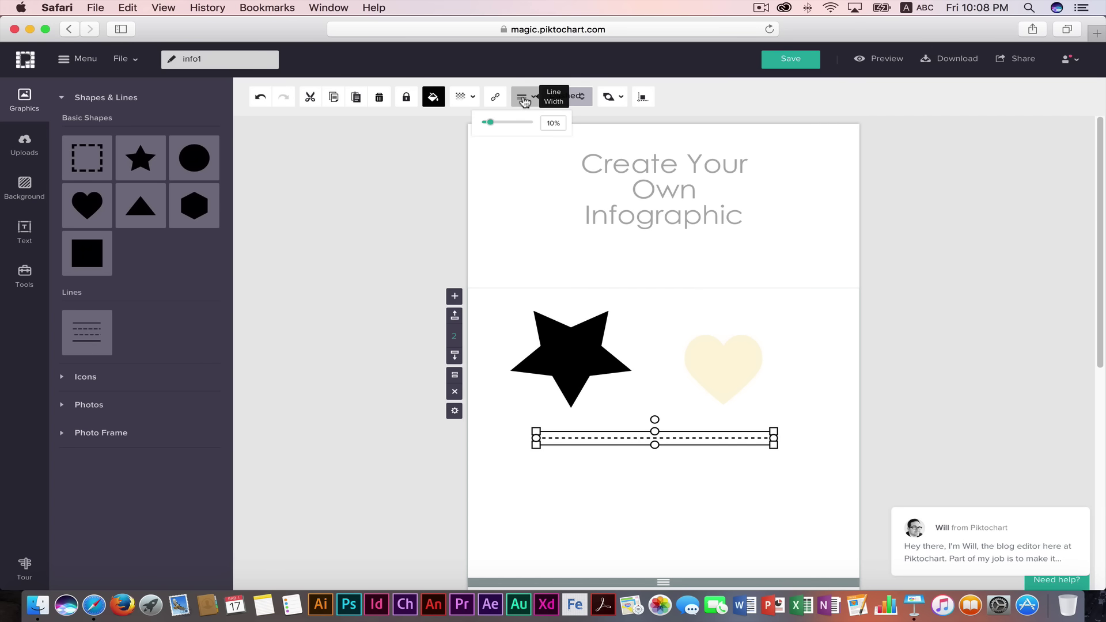
left_click(580, 97)
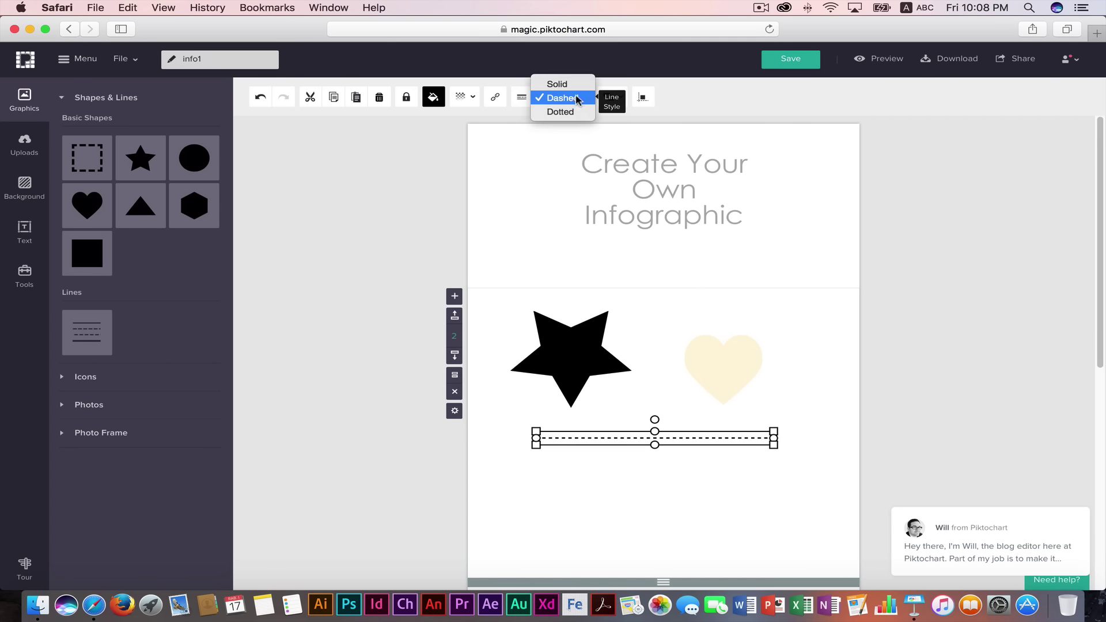
left_click(579, 115)
left_click(582, 99)
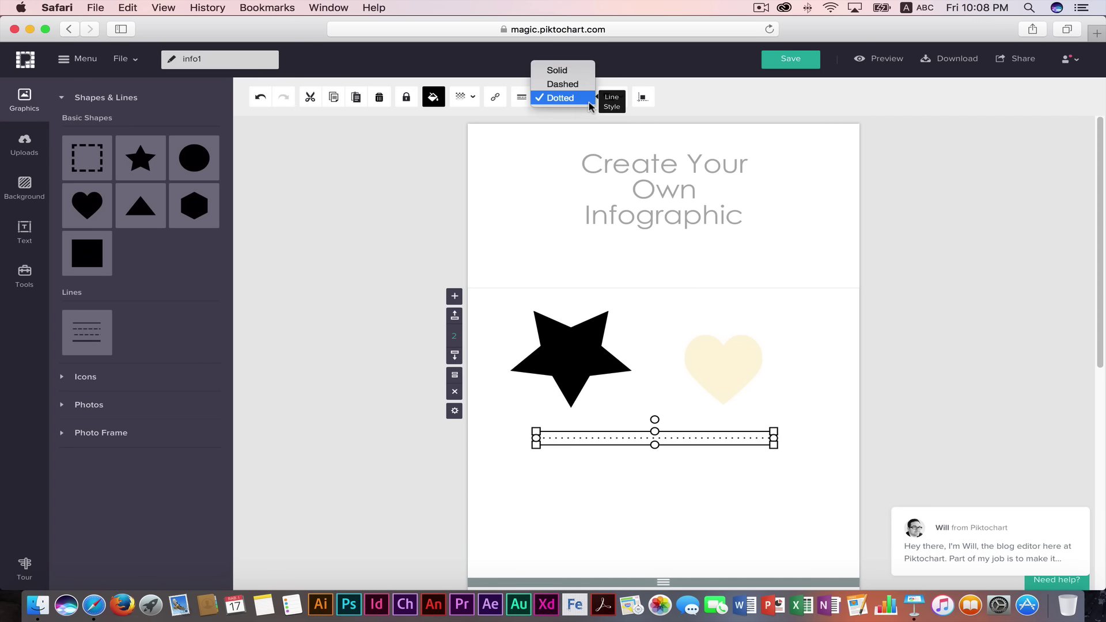
left_click(573, 71)
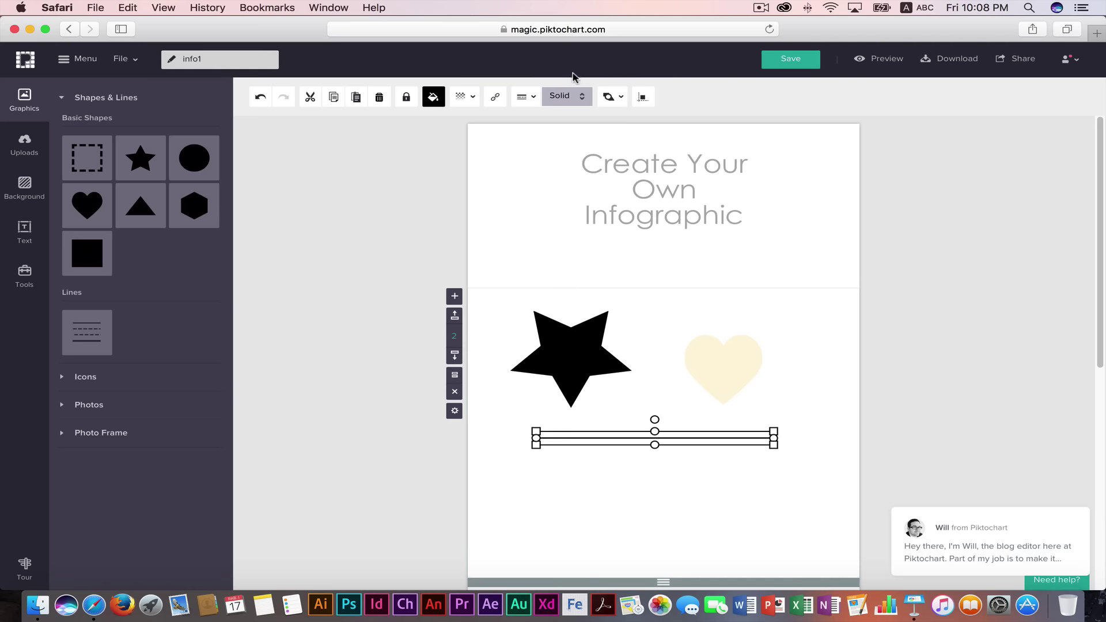
left_click(577, 97)
left_click(562, 125)
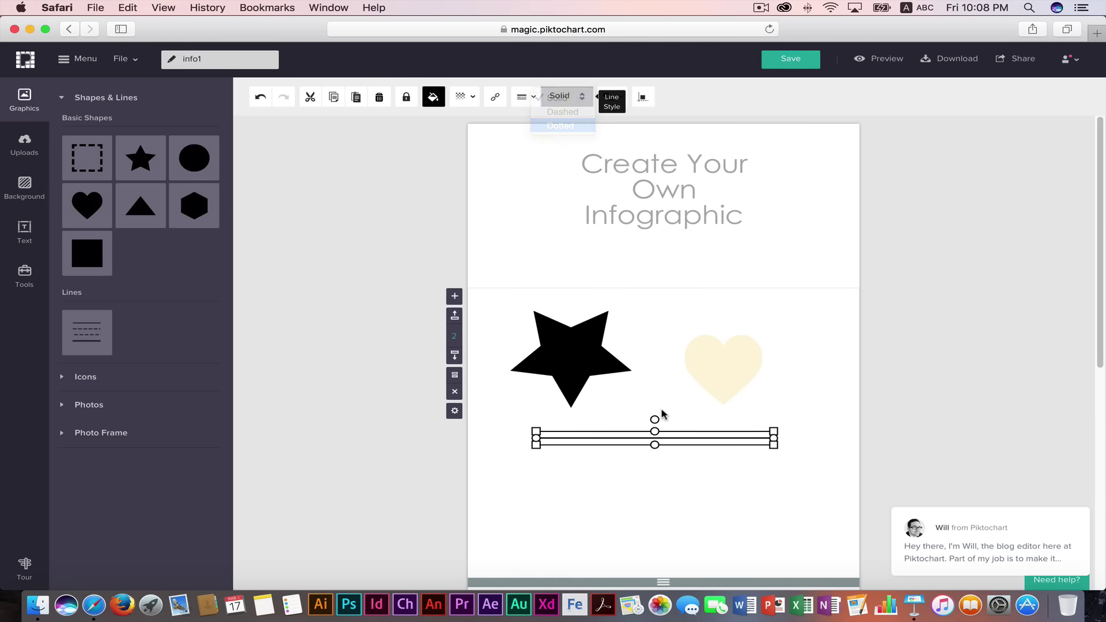
left_click(664, 458)
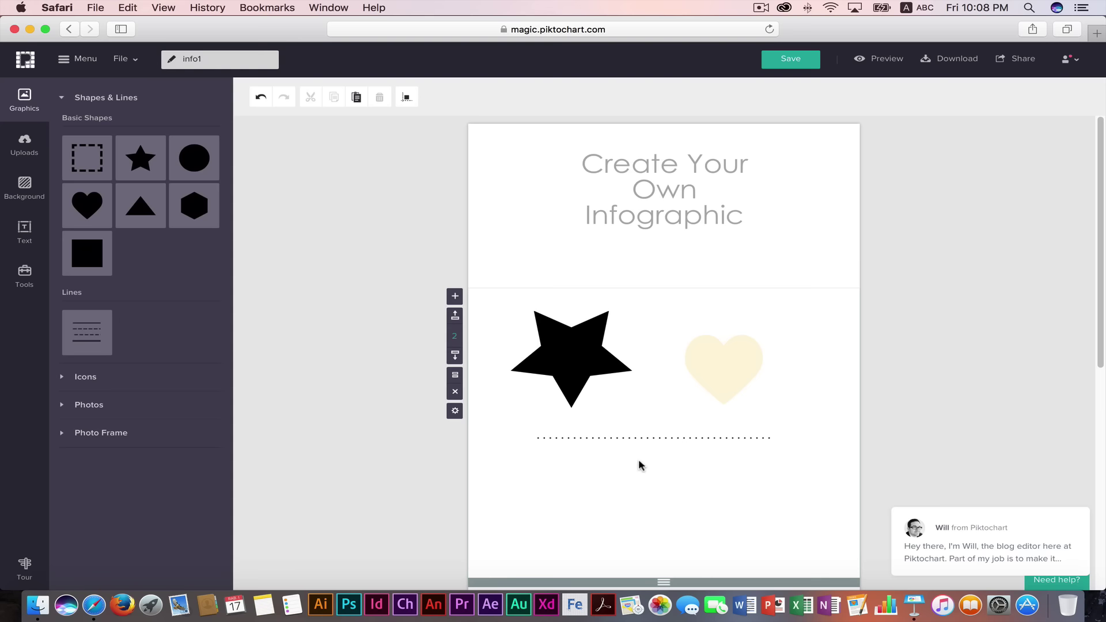
left_click(595, 379)
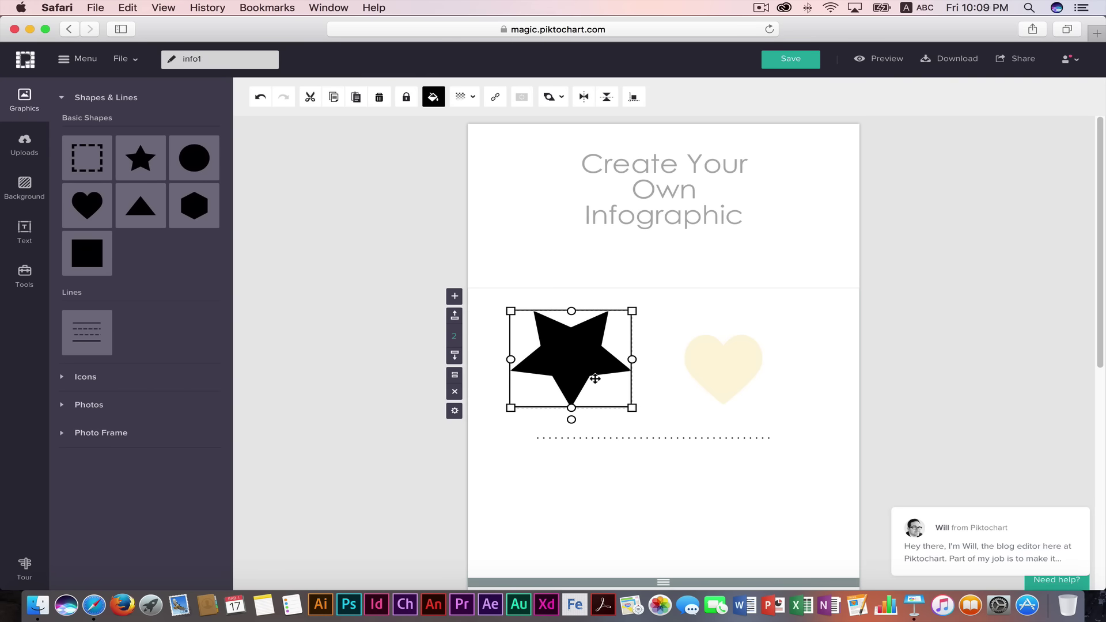
Open the Icons library and add leaf, fern and a light microwave icon.
left_click(64, 99)
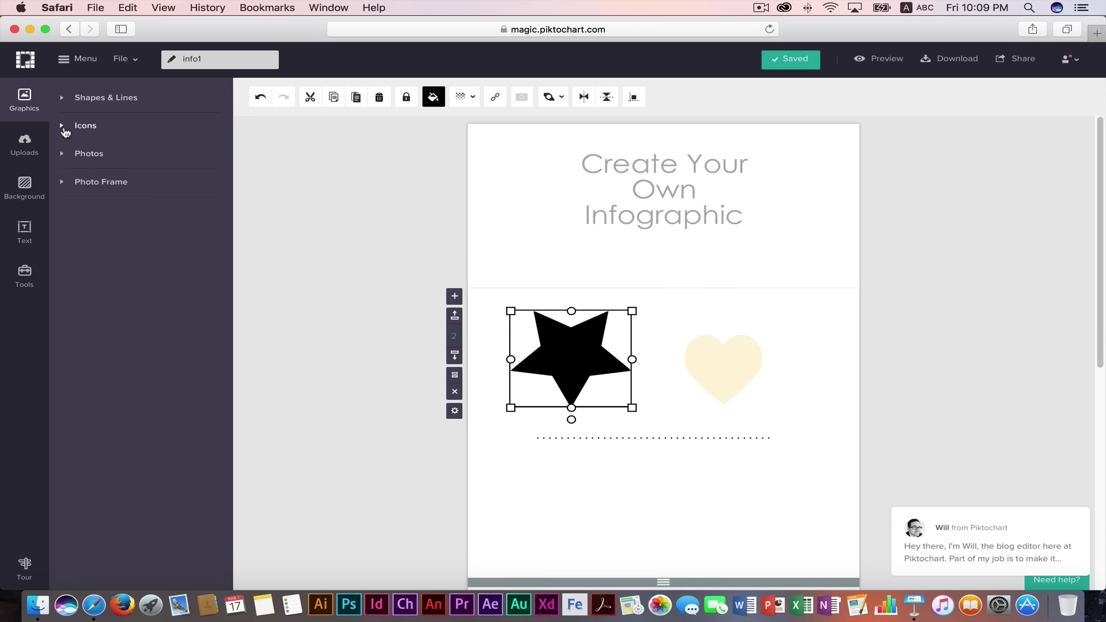
scroll(562, 310, "down", 3)
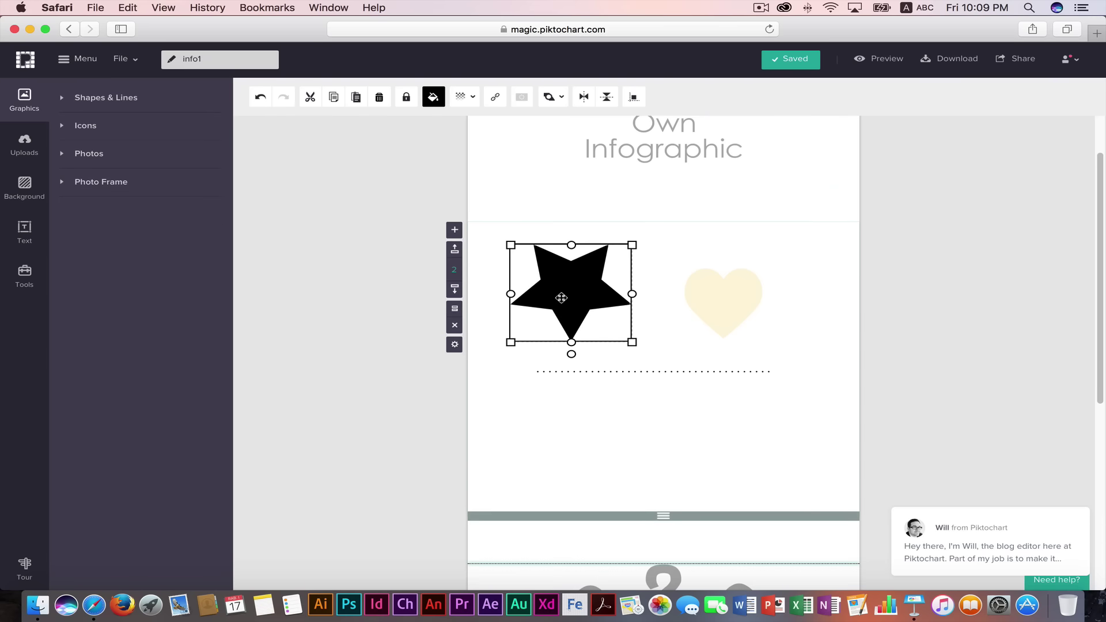
left_click(72, 125)
mouse_move(140, 287)
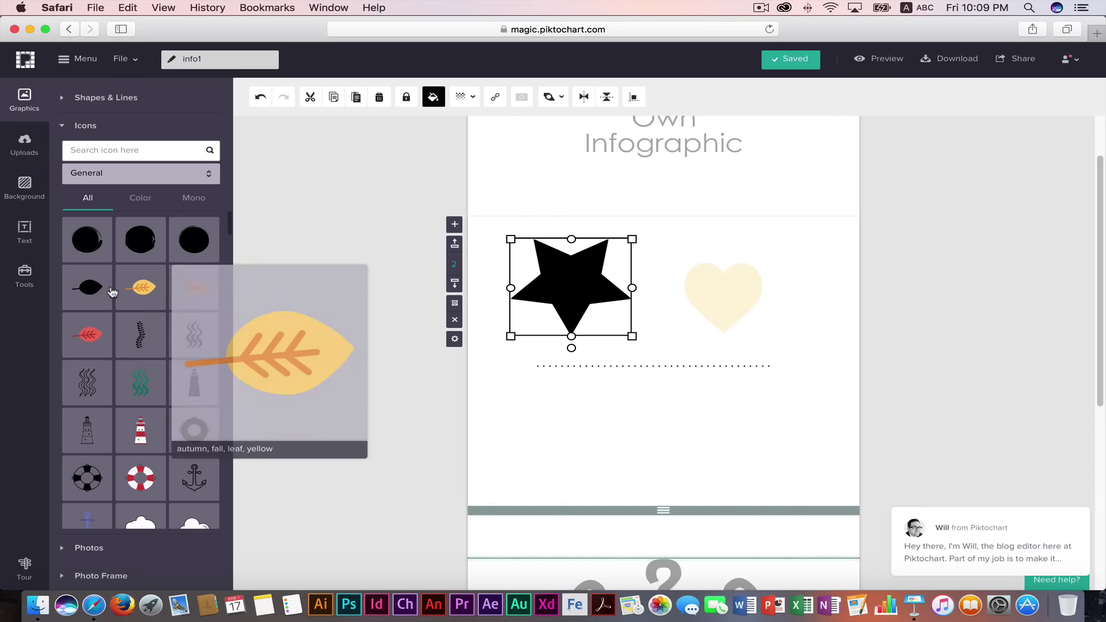
left_click(89, 287)
left_click(144, 331)
scroll(144, 346, "down", 3)
scroll(144, 358, "down", 5)
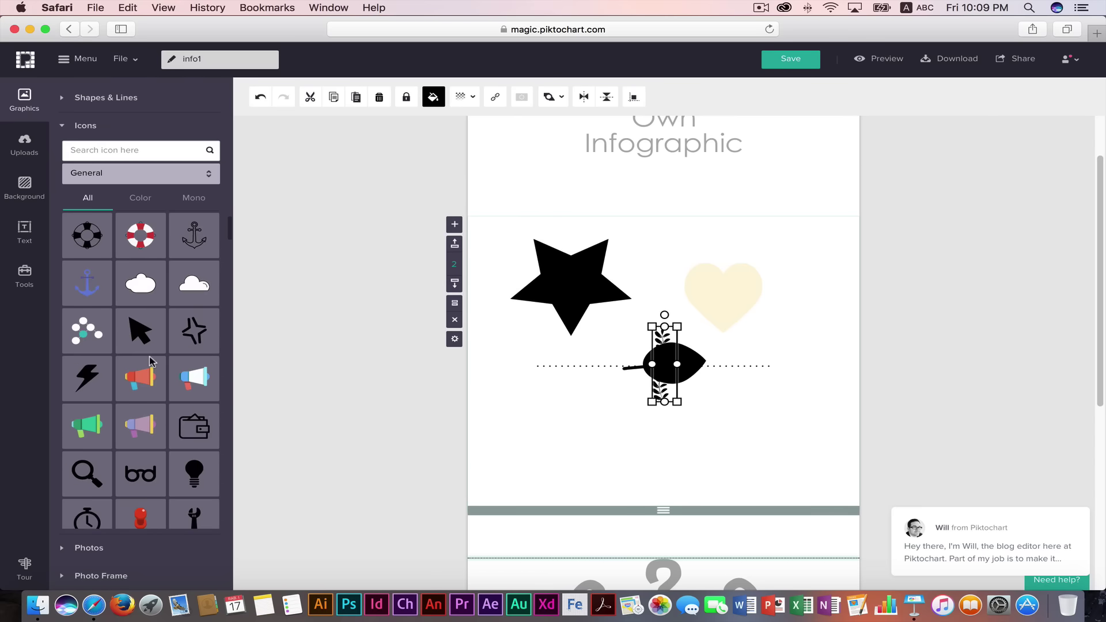
scroll(144, 369, "down", 5)
scroll(144, 380, "down", 5)
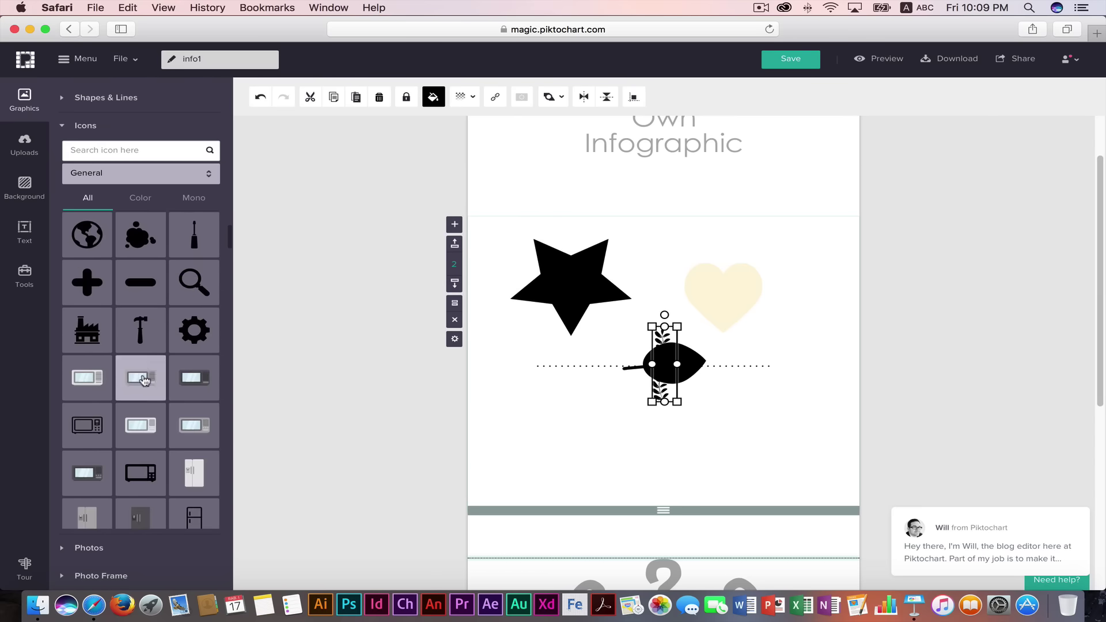
left_click(87, 382)
Add a dark side-by-side fridge icon and a grey microwave icon at the right.
scroll(194, 435, "down", 1)
scroll(194, 435, "down", 2)
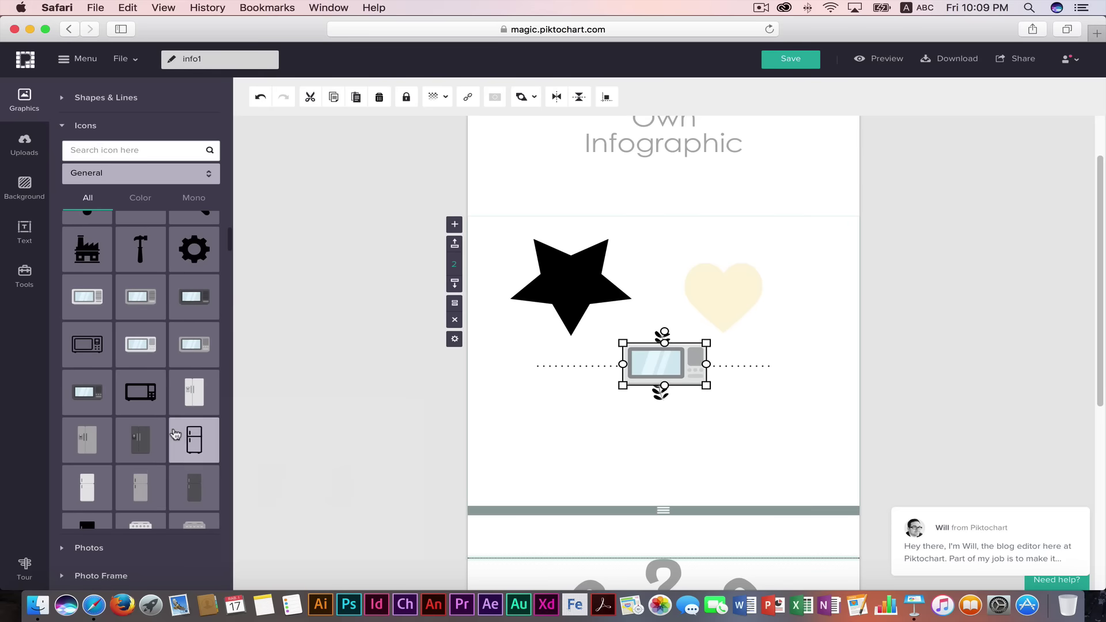
left_click(140, 440)
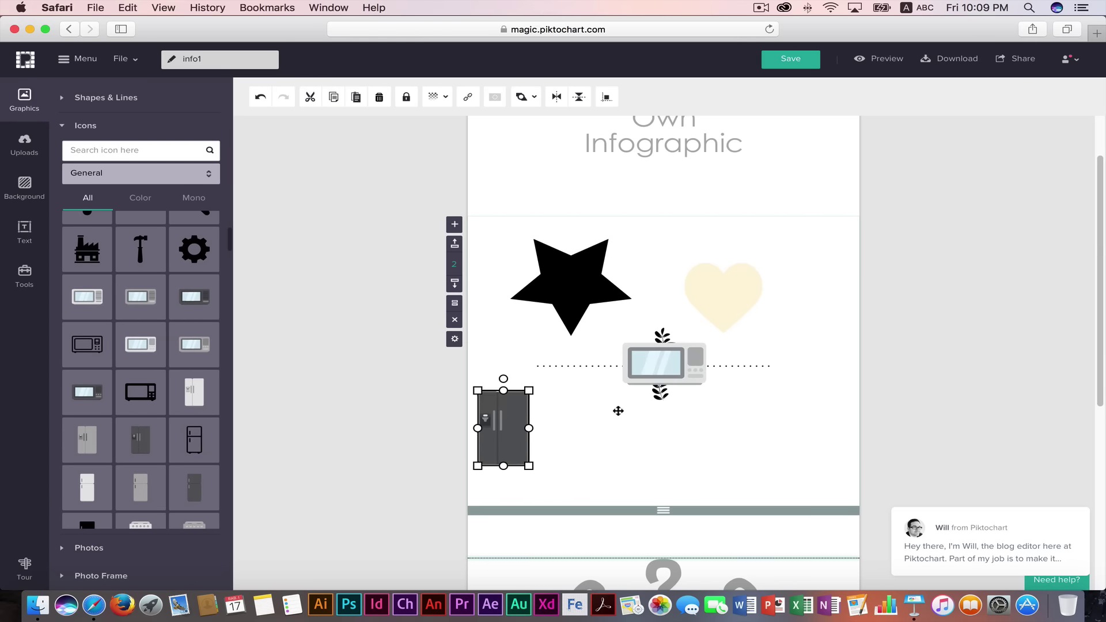
left_click(157, 303)
scroll(155, 323, "down", 3)
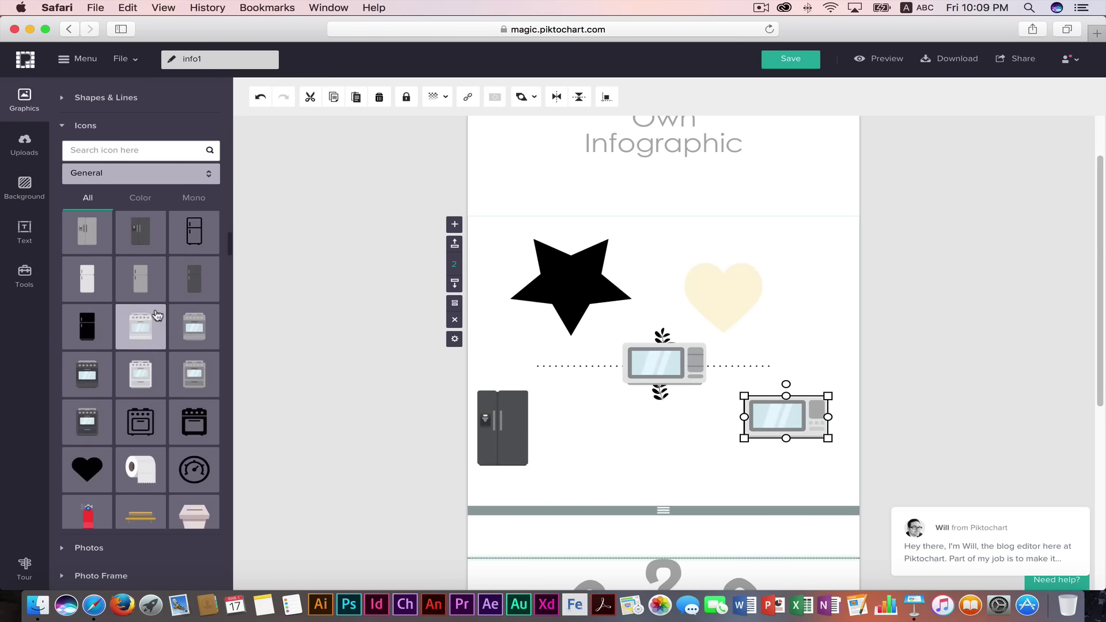
scroll(156, 340, "down", 3)
scroll(155, 352, "down", 2)
scroll(154, 362, "down", 1)
scroll(151, 369, "down", 1)
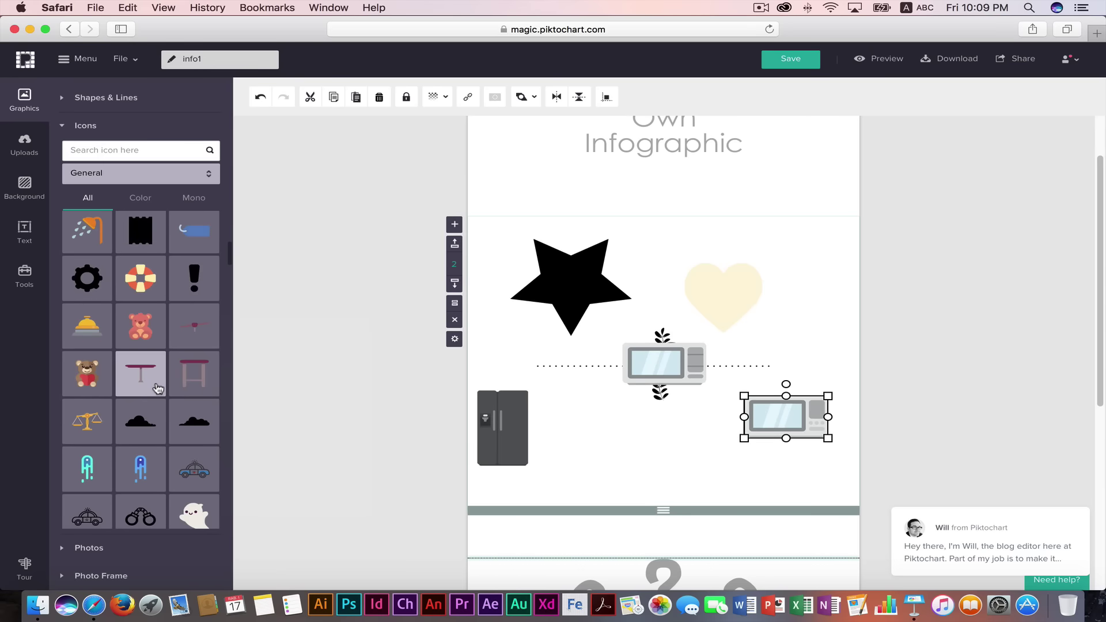
scroll(87, 372, "down", 3)
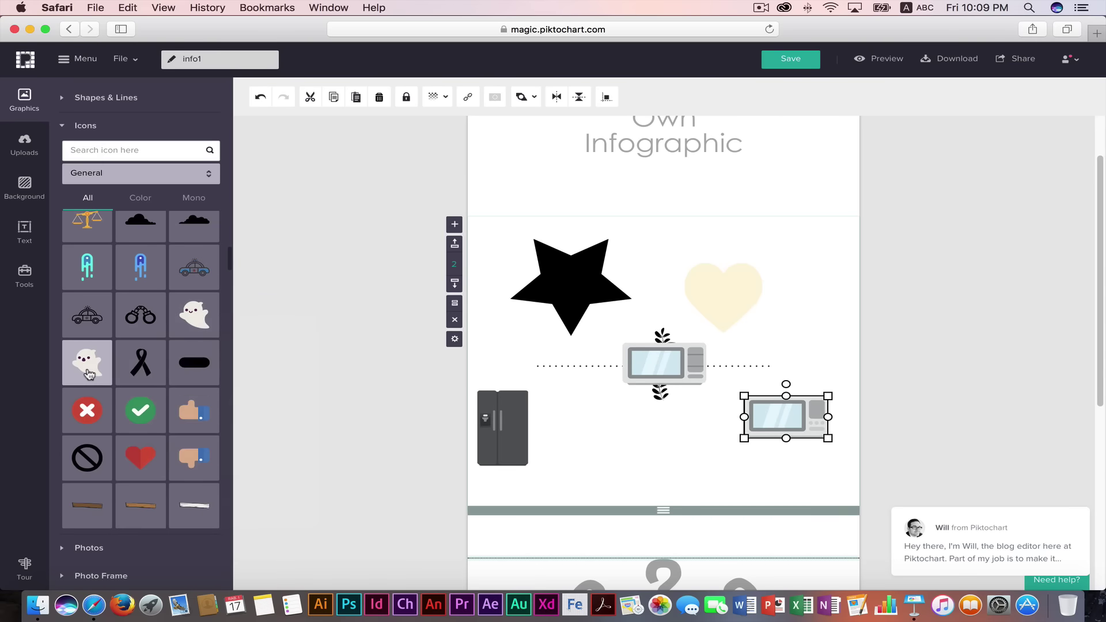
scroll(86, 375, "down", 2)
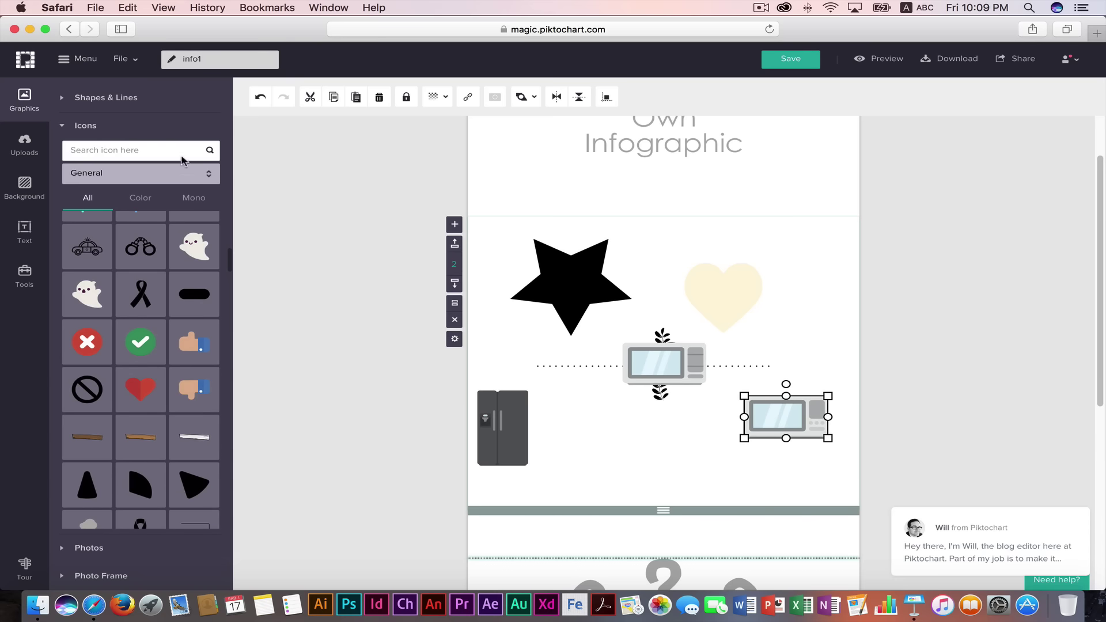
Search icons for 'car' and place the car-seat icon below the central microwave.
left_click(167, 144)
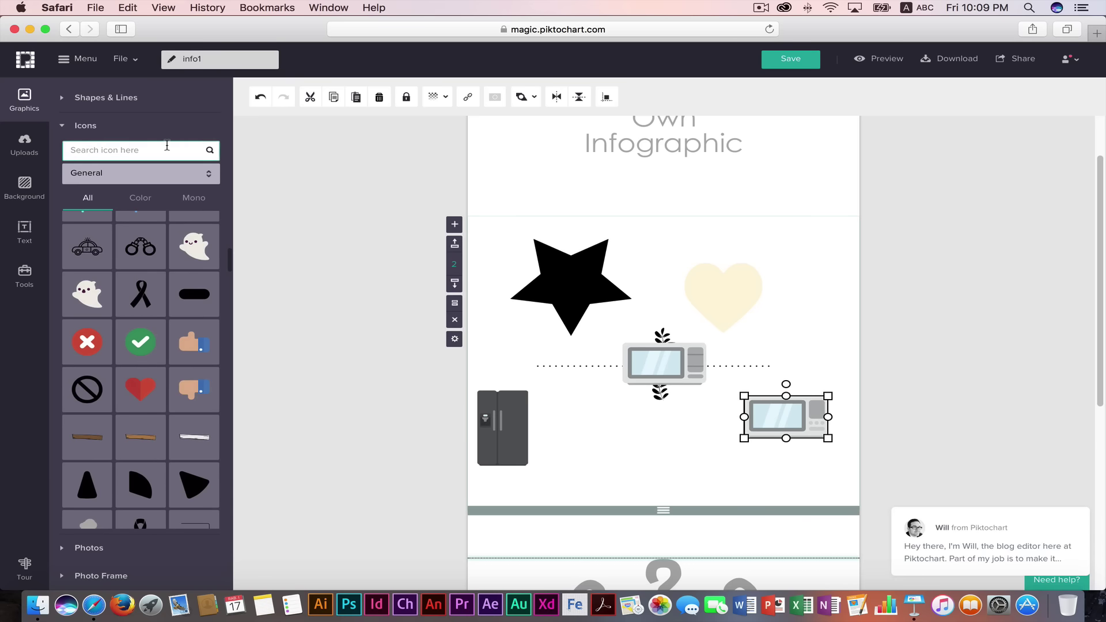
type("car")
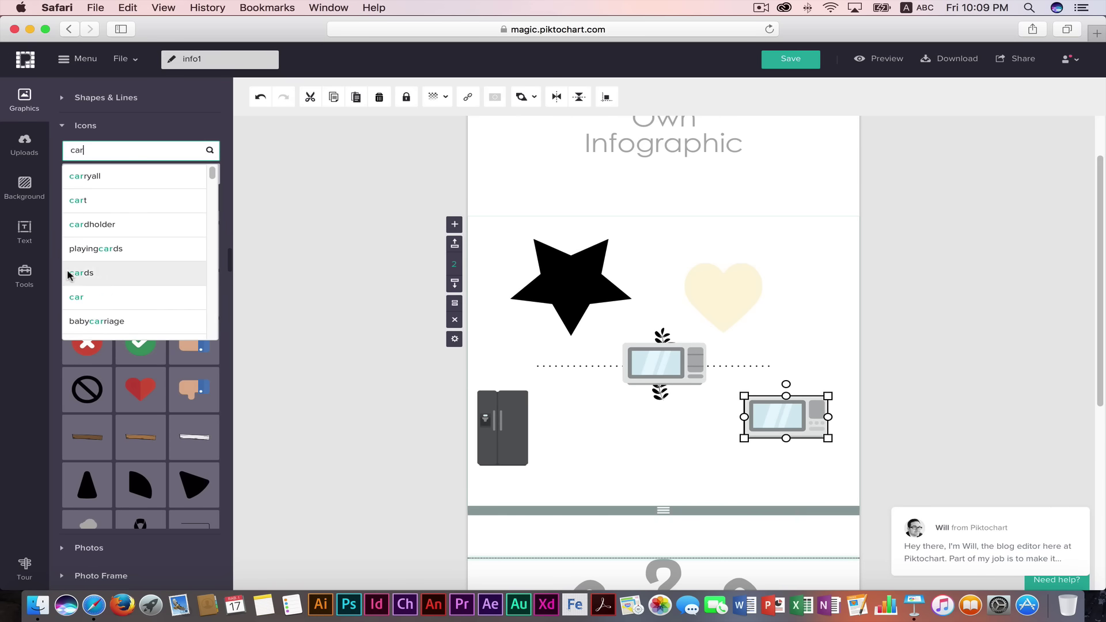
left_click(90, 297)
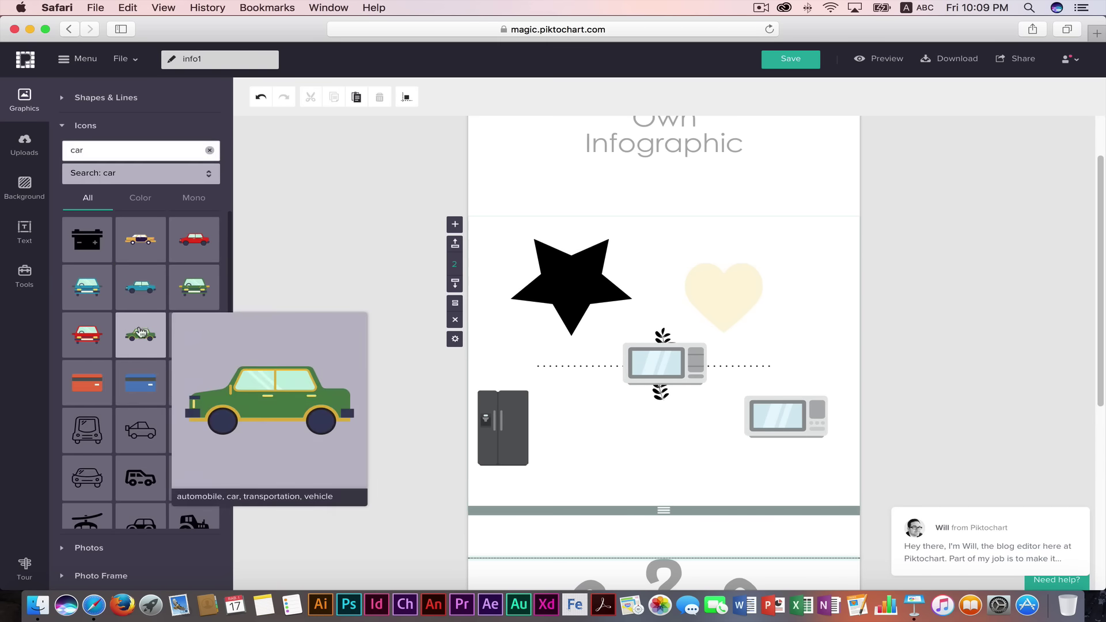
scroll(141, 329, "down", 1)
scroll(144, 334, "down", 2)
scroll(150, 343, "down", 2)
scroll(147, 352, "down", 2)
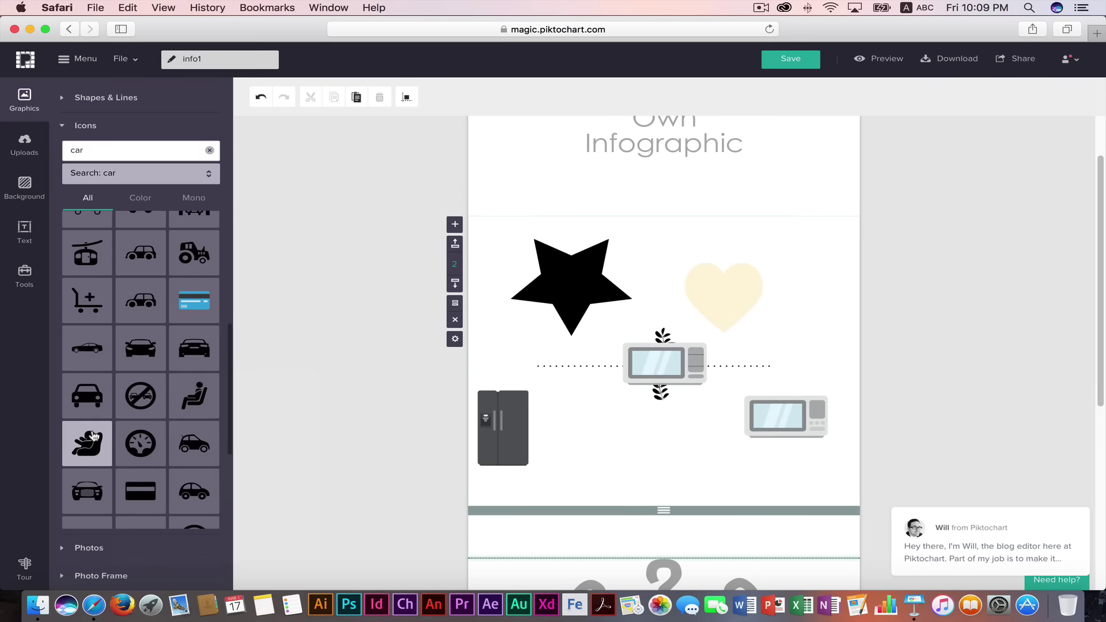
mouse_move(87, 444)
left_mouse_down()
mouse_move(672, 462)
mouse_move(633, 428)
left_mouse_up()
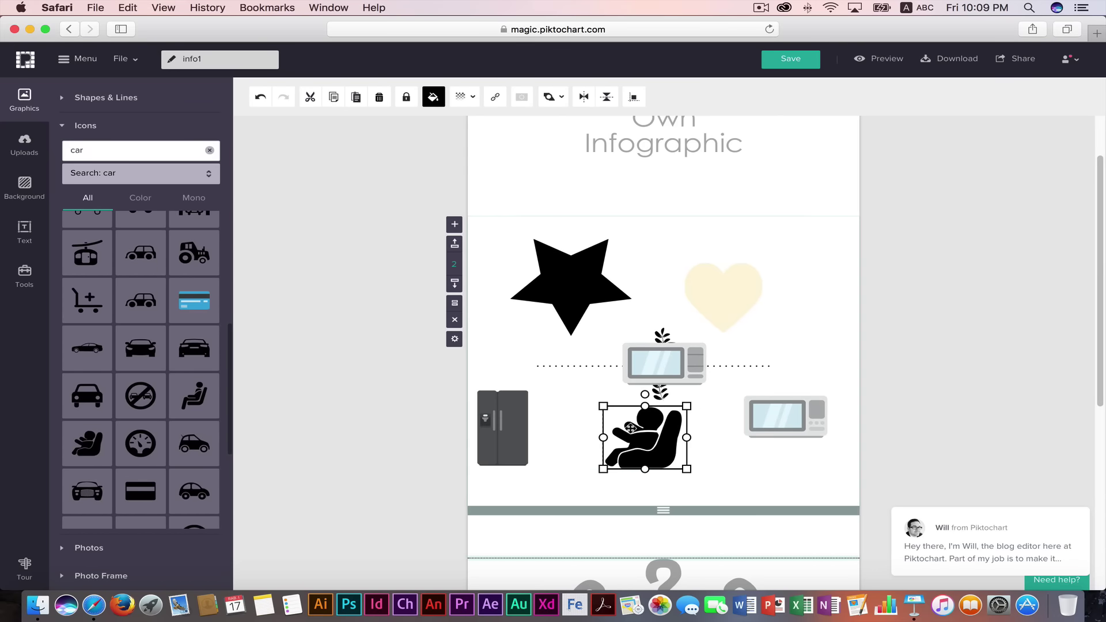
Select the 'car' search term and open the icon category list.
left_click(132, 153)
double_click(132, 153)
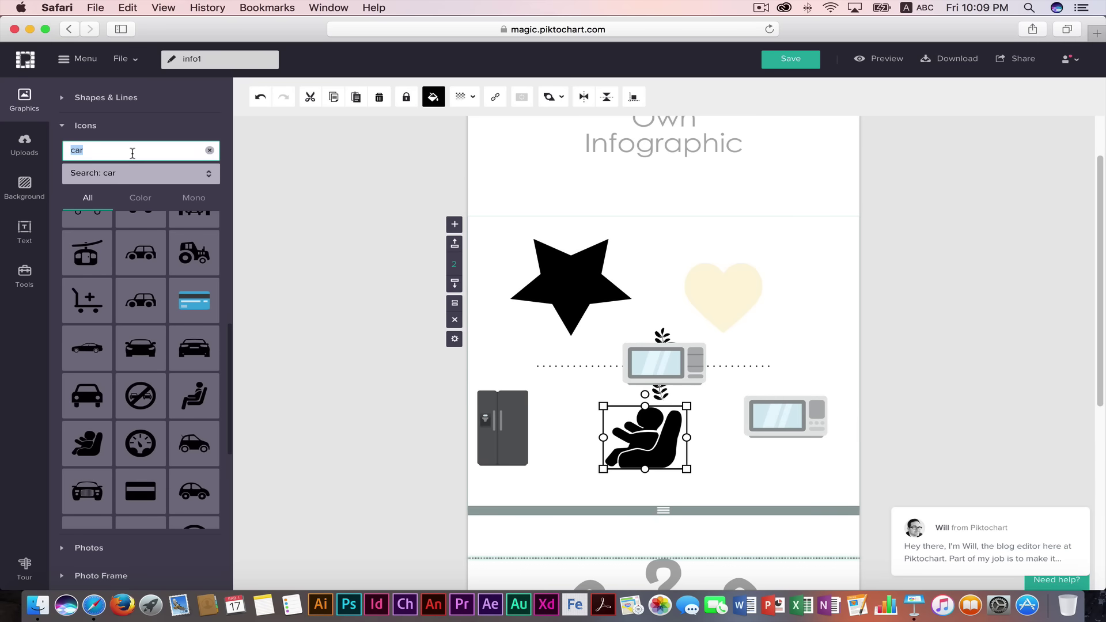
left_click(205, 179)
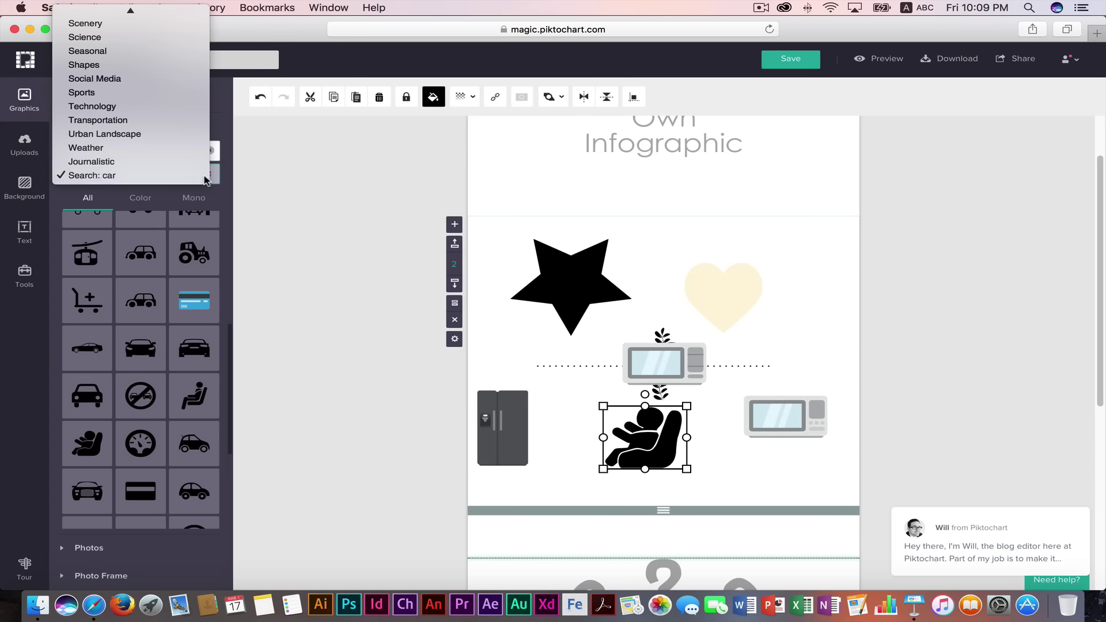
Switch the icon library to the Technology category and move the car-seat icon beside the fridge.
scroll(211, 156, "up", 5)
left_click(212, 156)
left_click(209, 174)
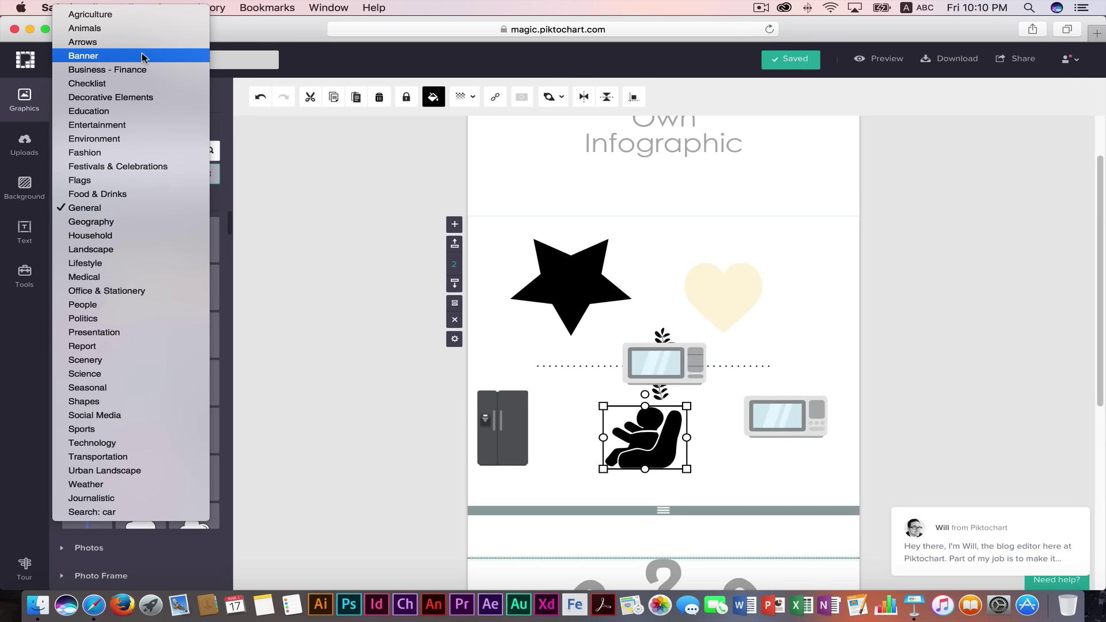
left_click(120, 443)
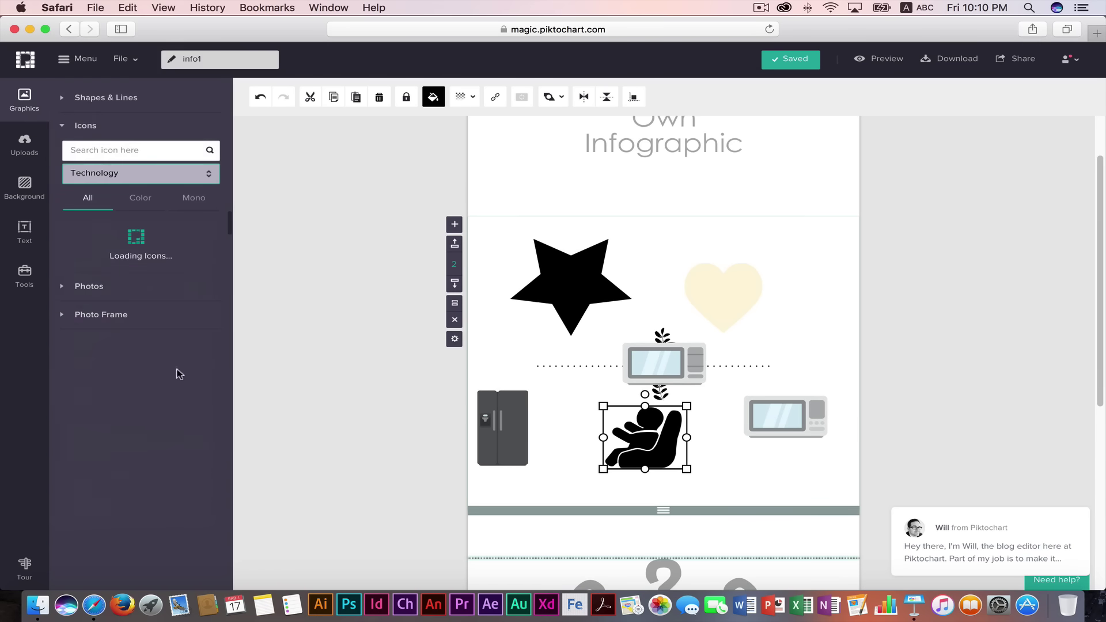
scroll(171, 332, "down", 2)
scroll(171, 331, "down", 3)
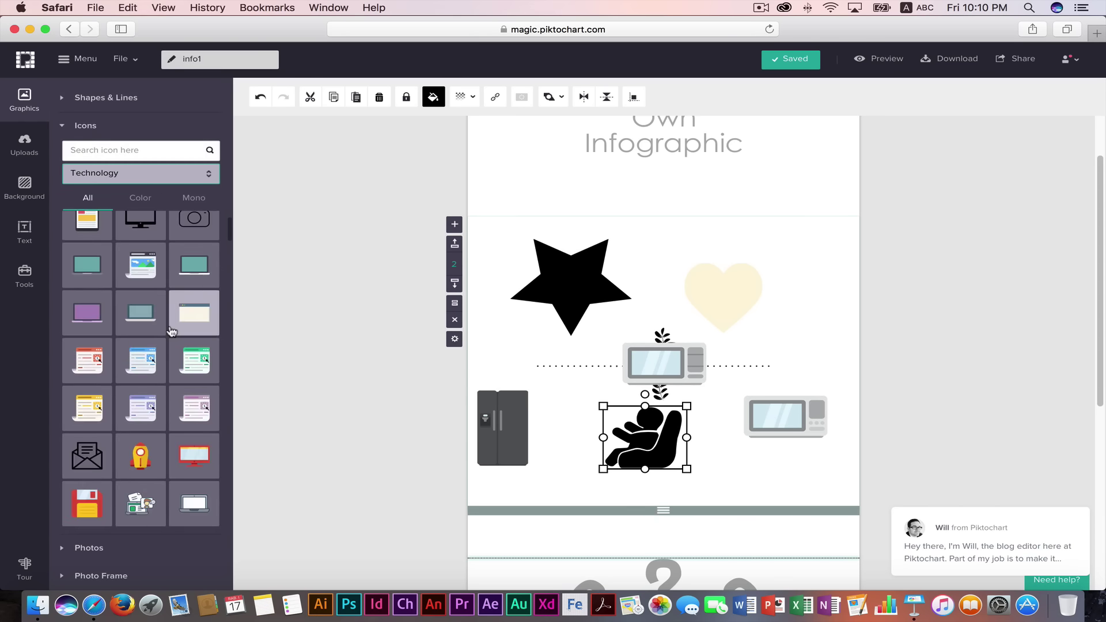
scroll(171, 331, "down", 3)
scroll(171, 332, "down", 3)
scroll(171, 332, "down", 3)
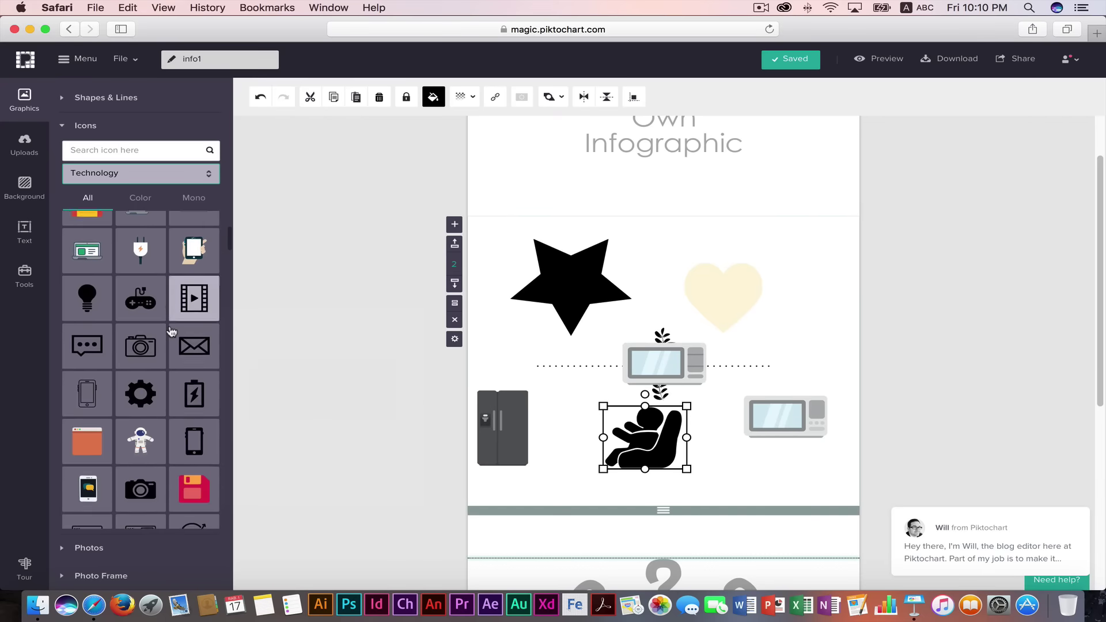
scroll(172, 331, "down", 2)
scroll(171, 332, "down", 5)
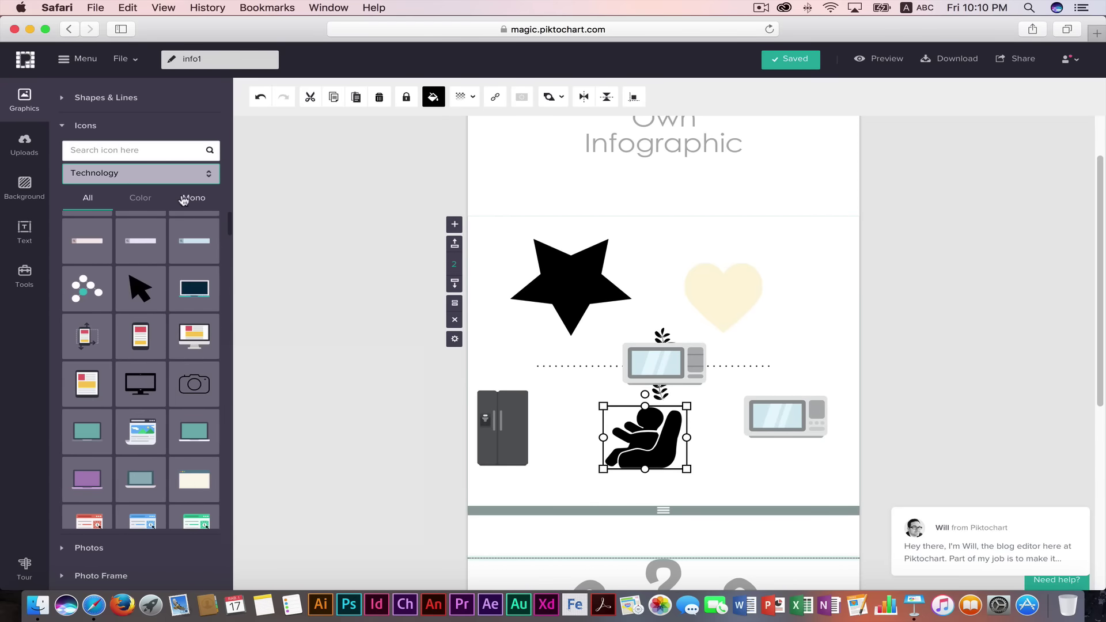
scroll(159, 234, "up", 1)
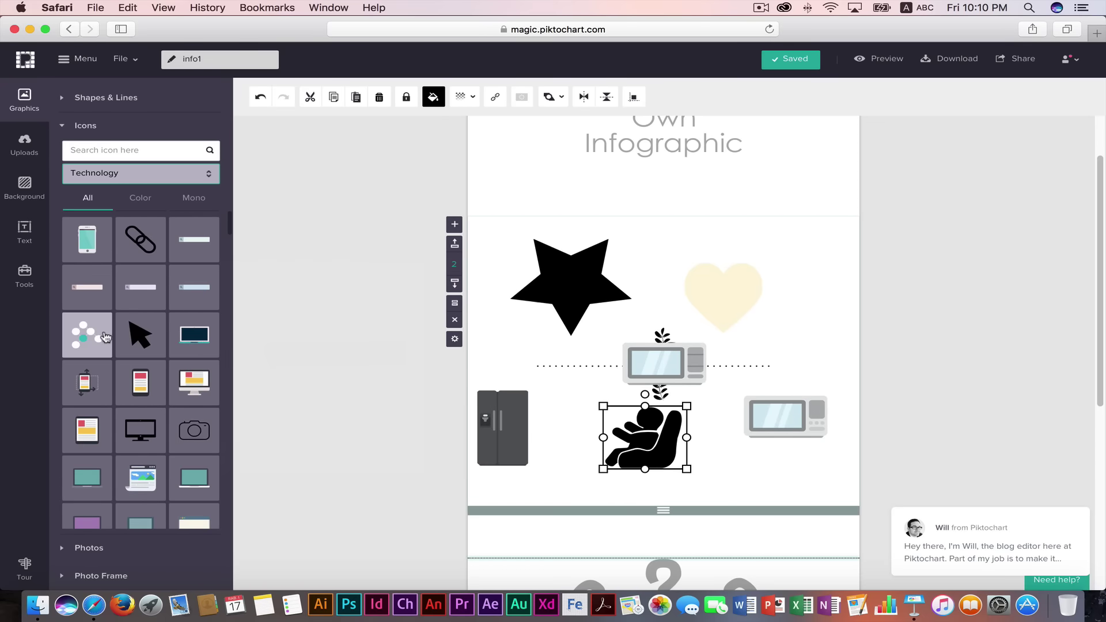
scroll(669, 369, "down", 1)
scroll(655, 378, "down", 4)
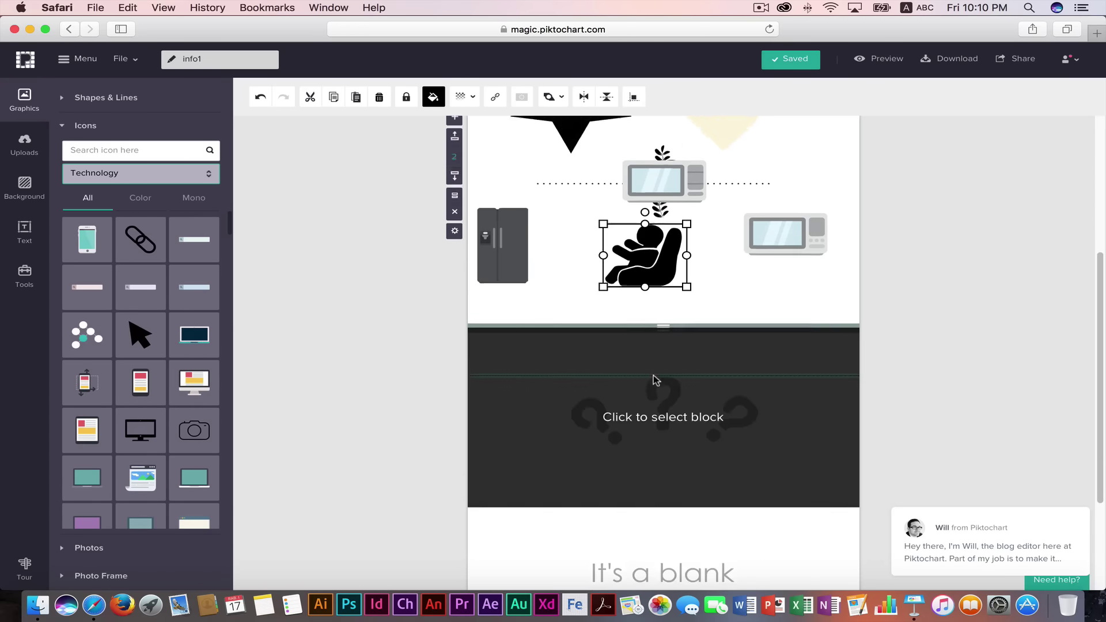
scroll(649, 369, "up", 3)
left_click_drag(649, 369, 601, 365)
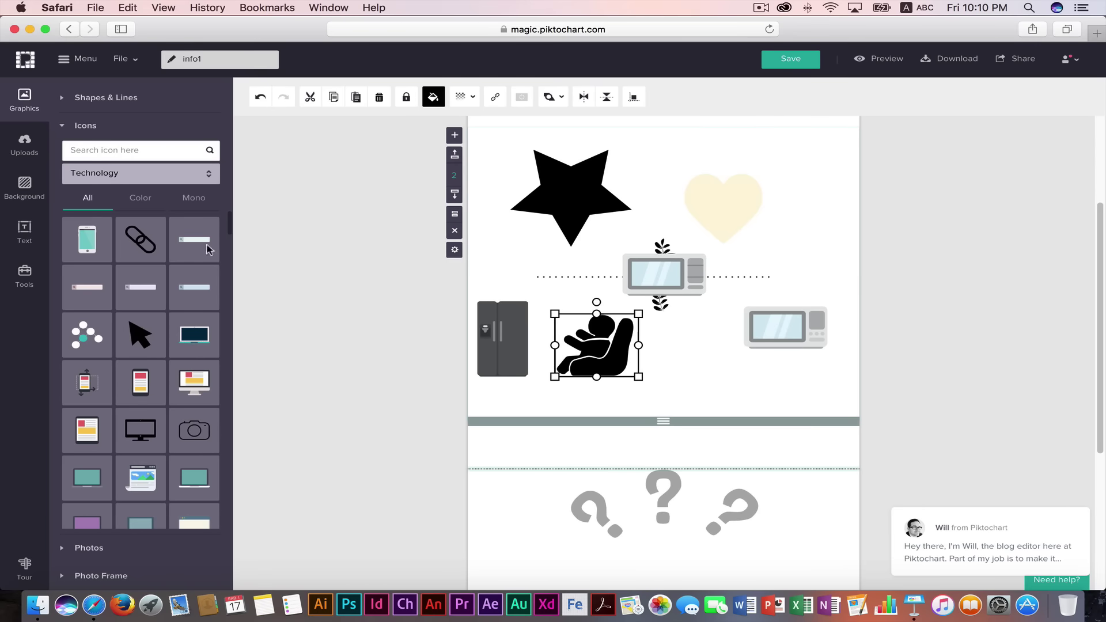
Add the teal phone icon from the colour Technology icons, then swap it for the dots icon.
left_click(148, 205)
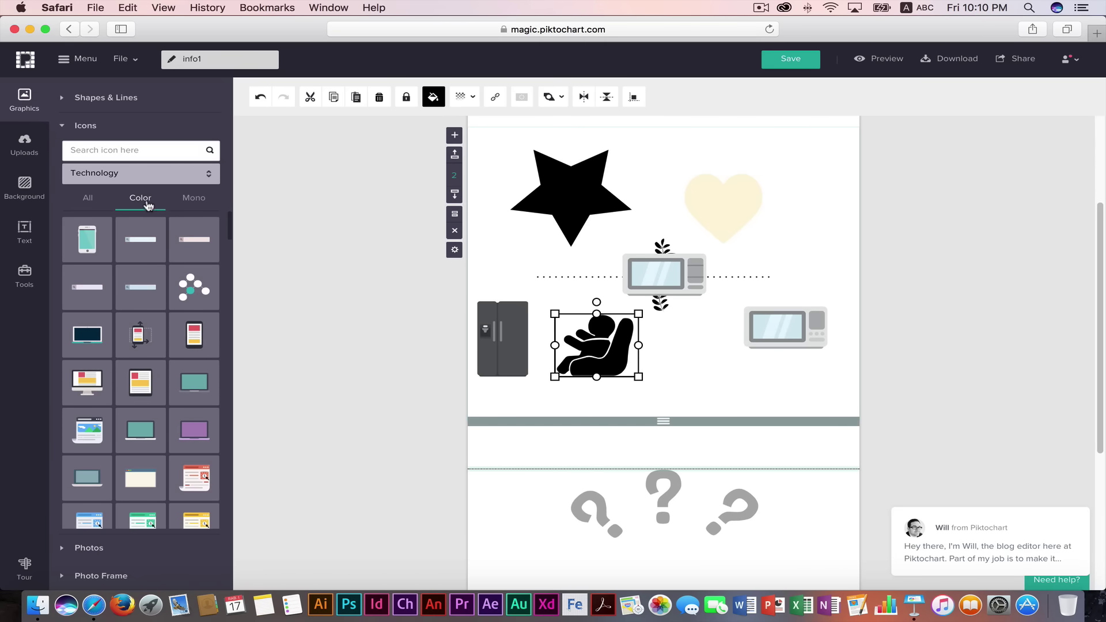
left_click(87, 229)
left_click(87, 203)
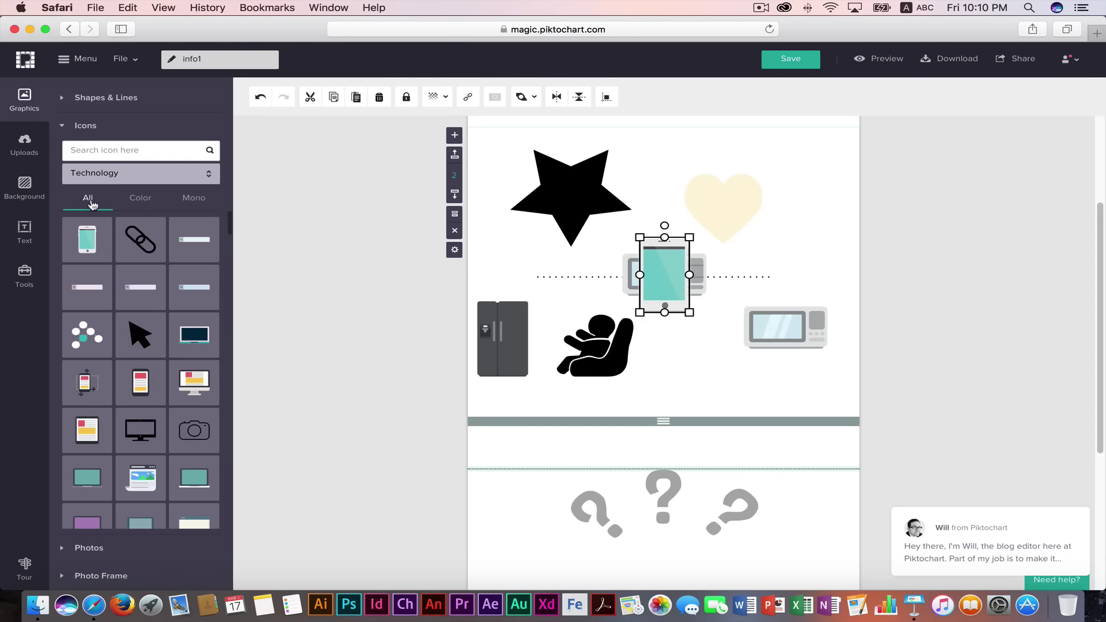
left_click(195, 201)
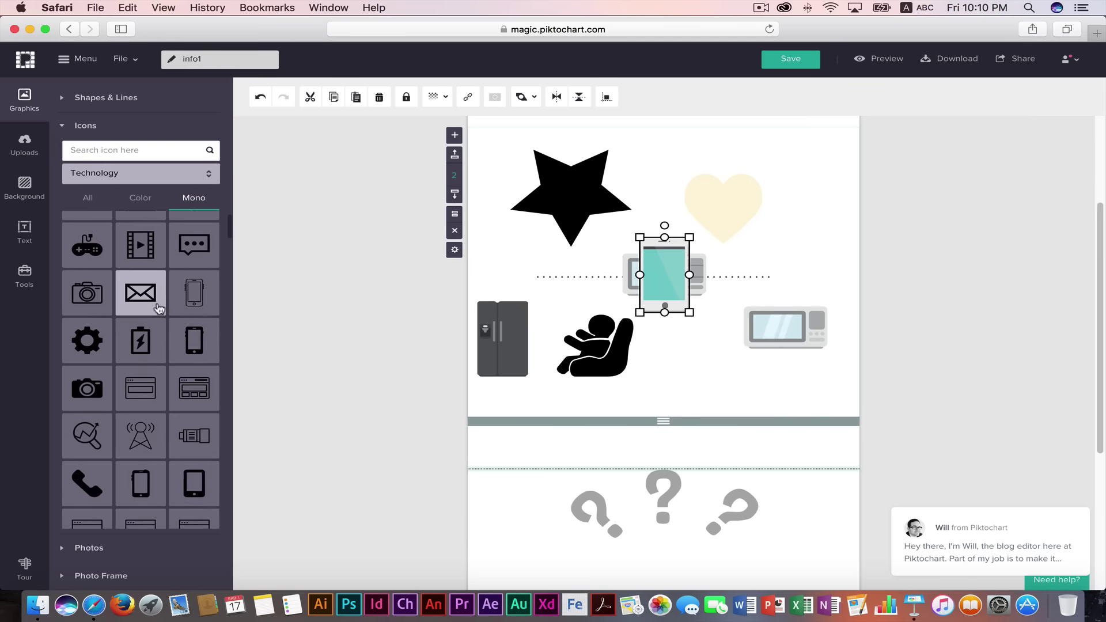
scroll(116, 413, "down", 5)
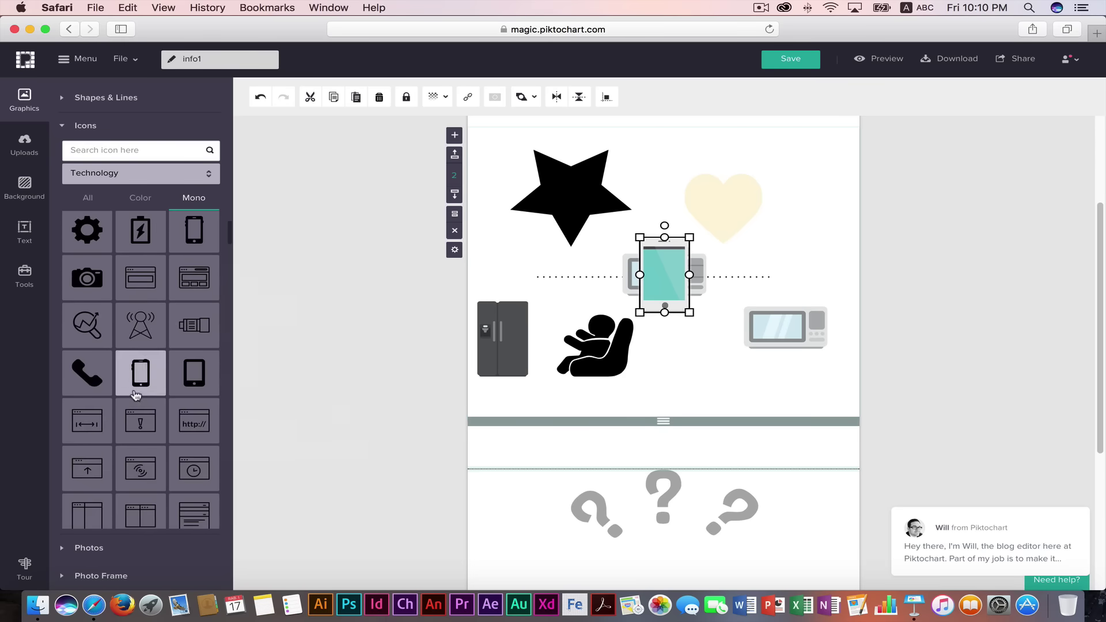
scroll(139, 398, "down", 5)
scroll(139, 394, "up", 5)
scroll(137, 391, "up", 5)
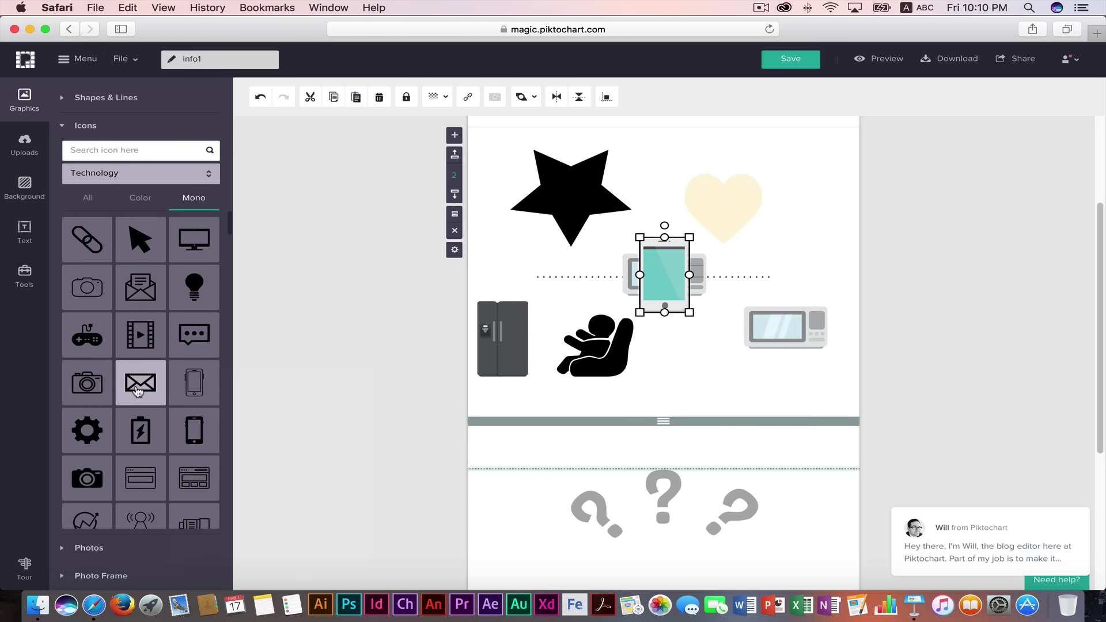
mouse_move(140, 383)
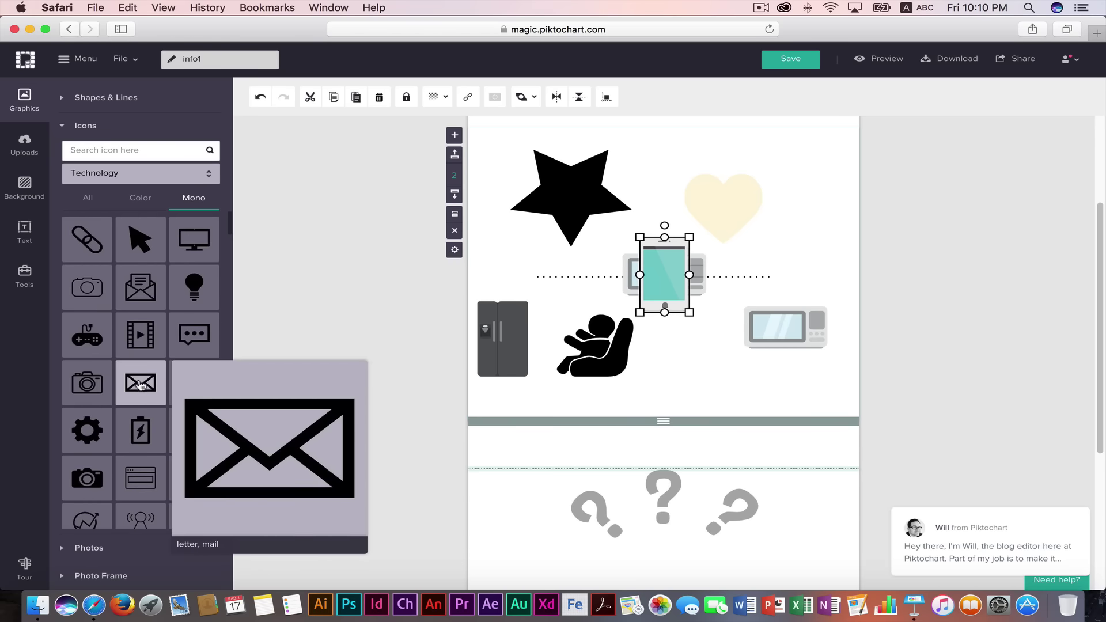
left_click(140, 199)
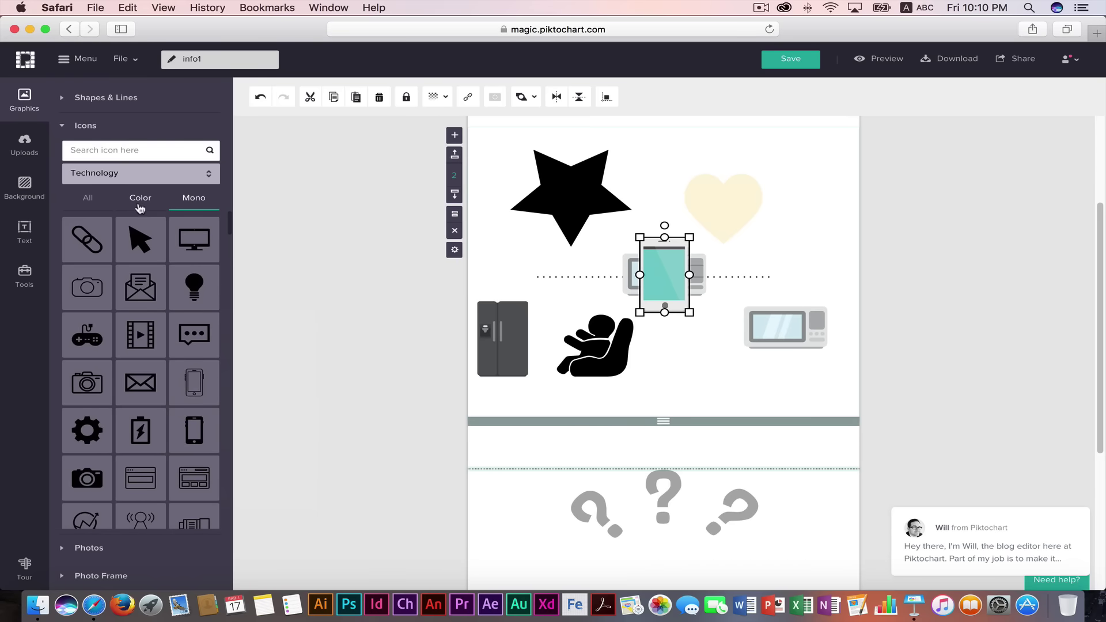
left_click(87, 199)
left_click(103, 338)
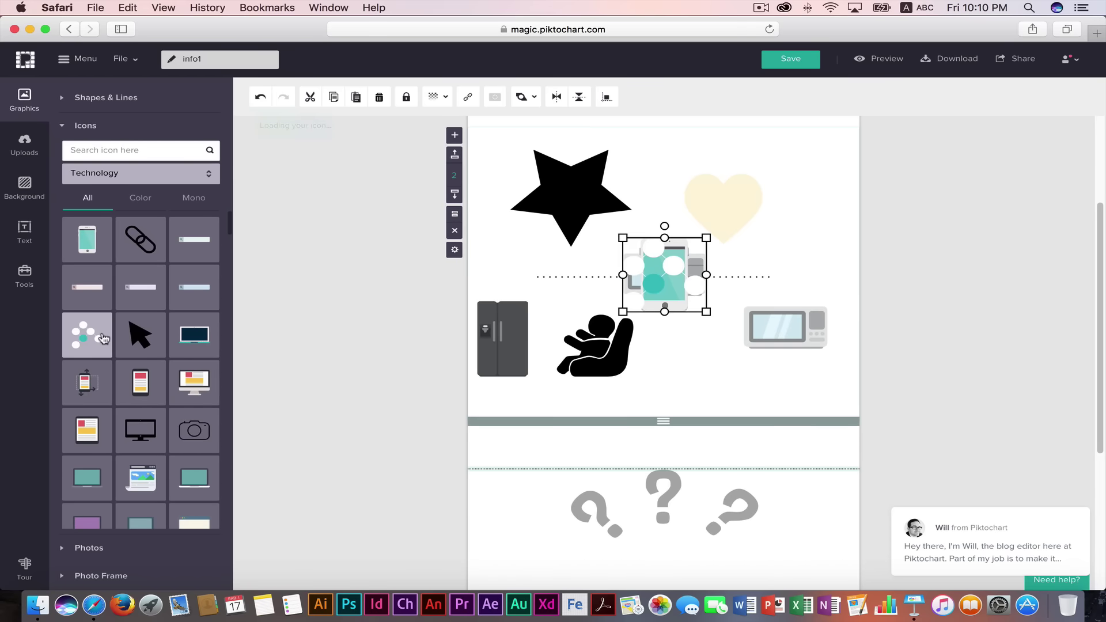
Browse the all, colour and mono Technology icon filters, then select the car-seat icon.
left_click(140, 198)
scroll(114, 352, "down", 2)
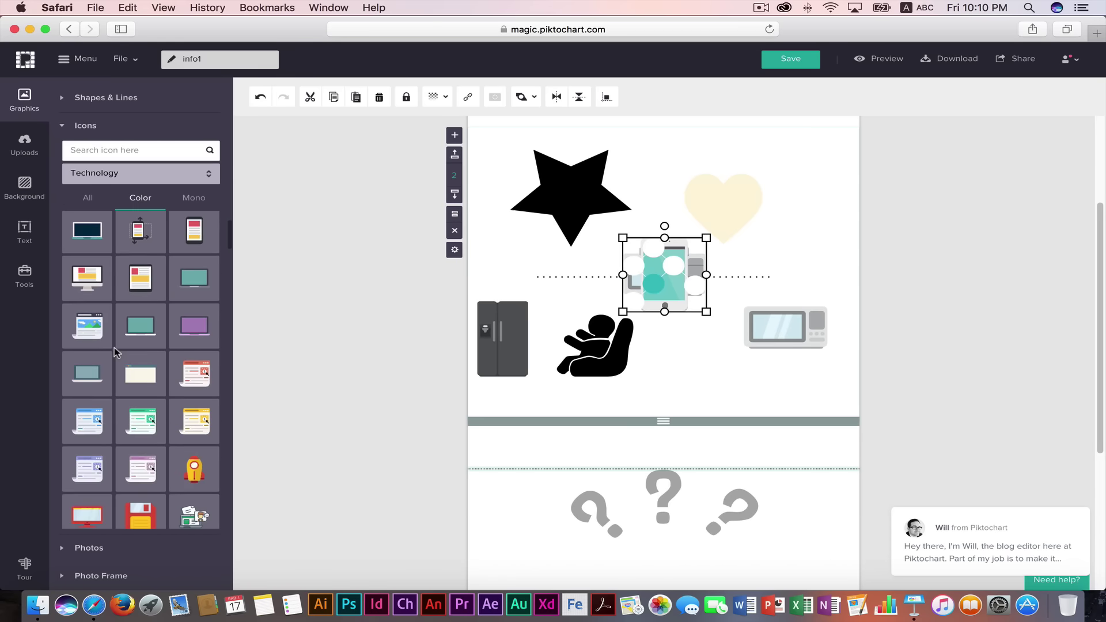
scroll(114, 352, "down", 5)
left_click(88, 198)
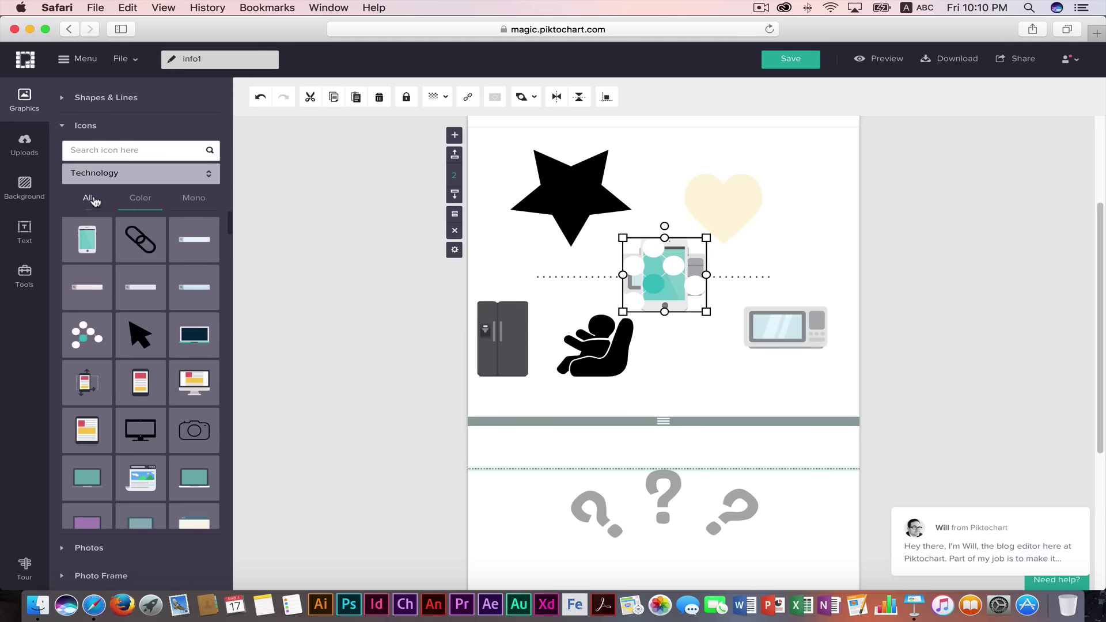
left_click(140, 199)
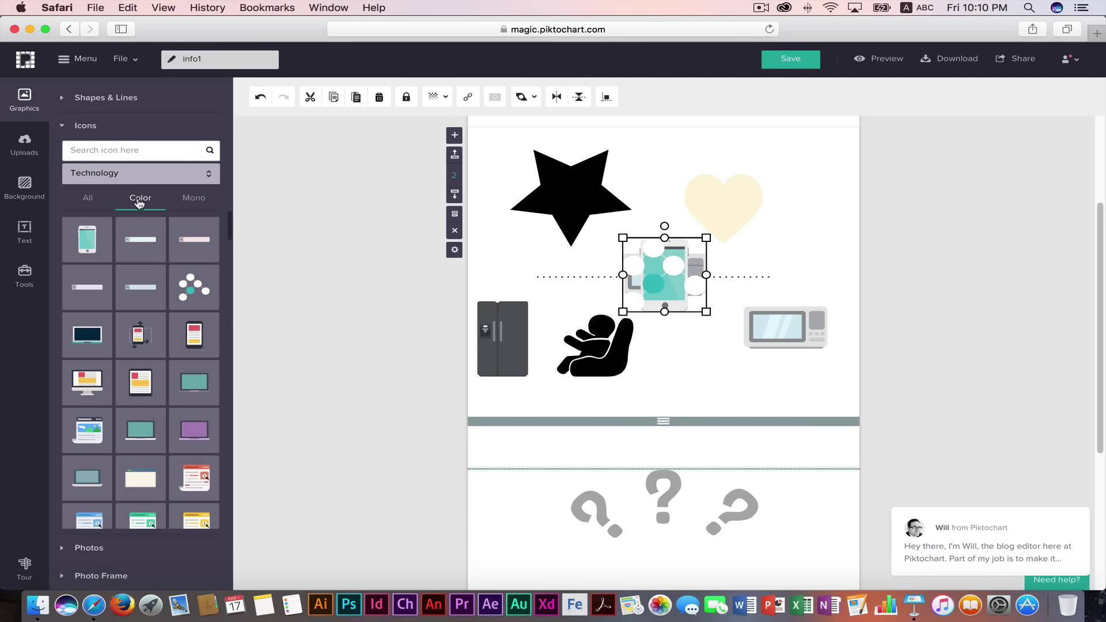
left_click(193, 206)
scroll(190, 288, "down", 3)
scroll(190, 300, "down", 3)
scroll(187, 304, "down", 2)
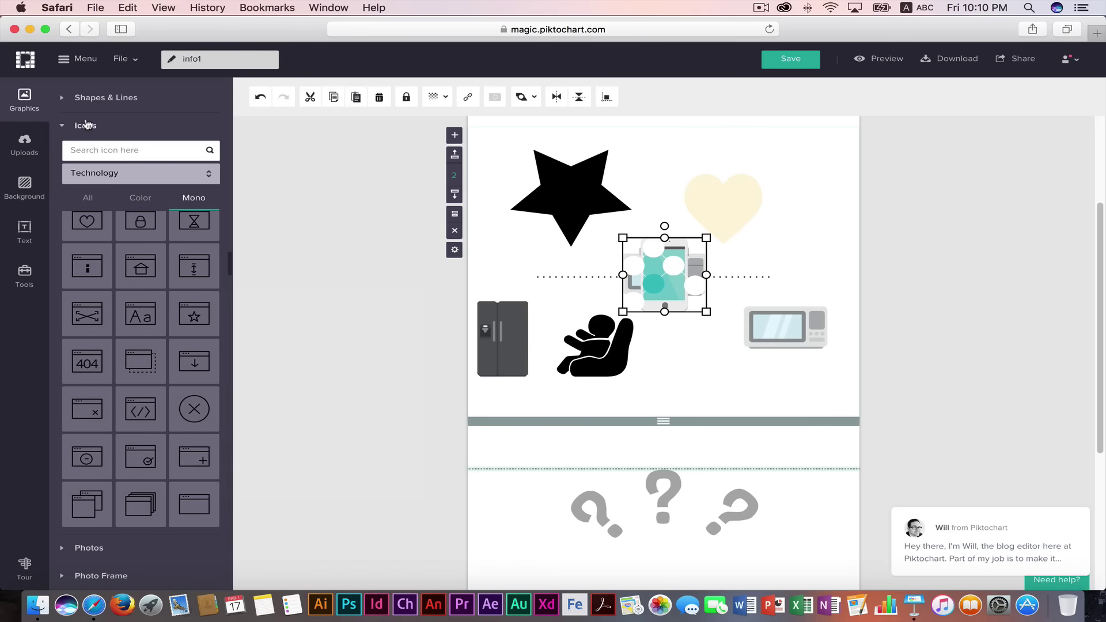
scroll(156, 225, "up", 5)
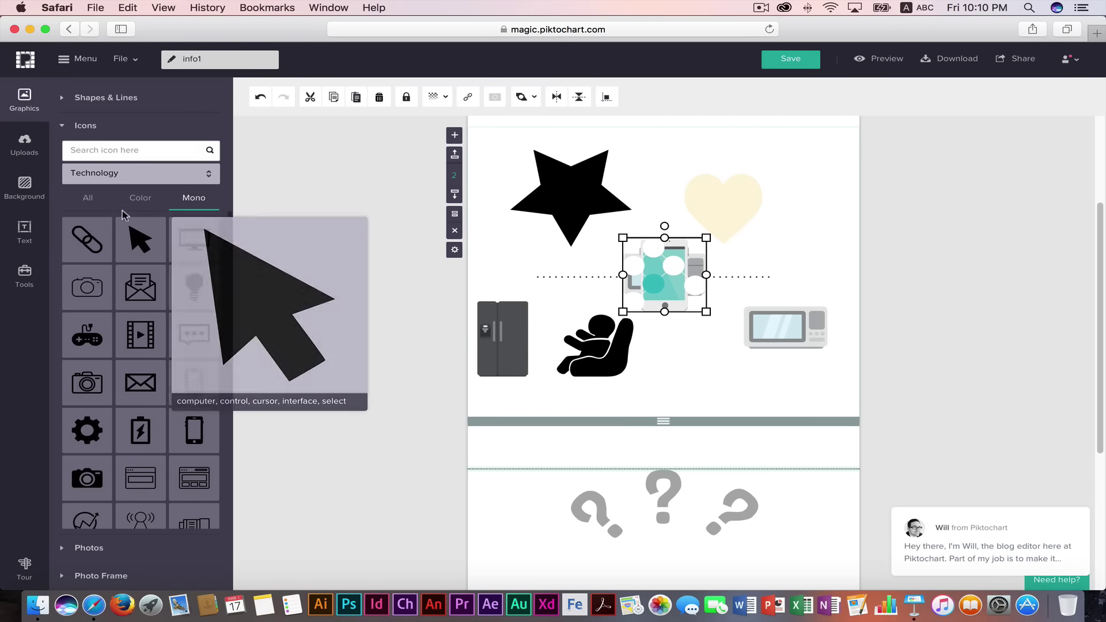
left_click(88, 198)
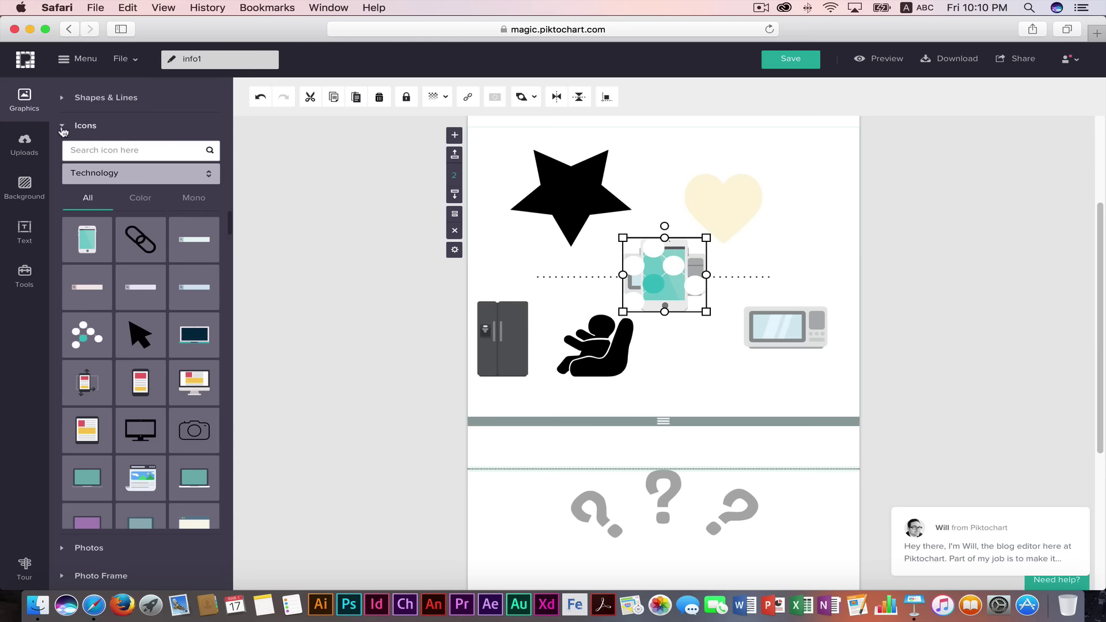
left_click(616, 344)
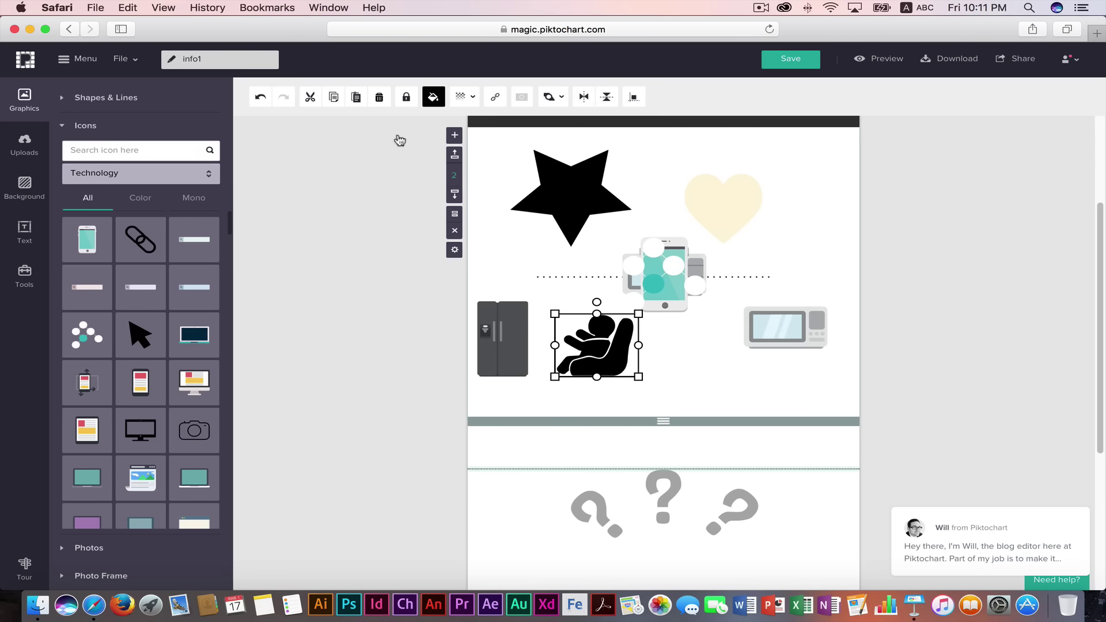
Collapse the icon library, show the Scenery photos, and select the blank bottom section.
left_click(63, 128)
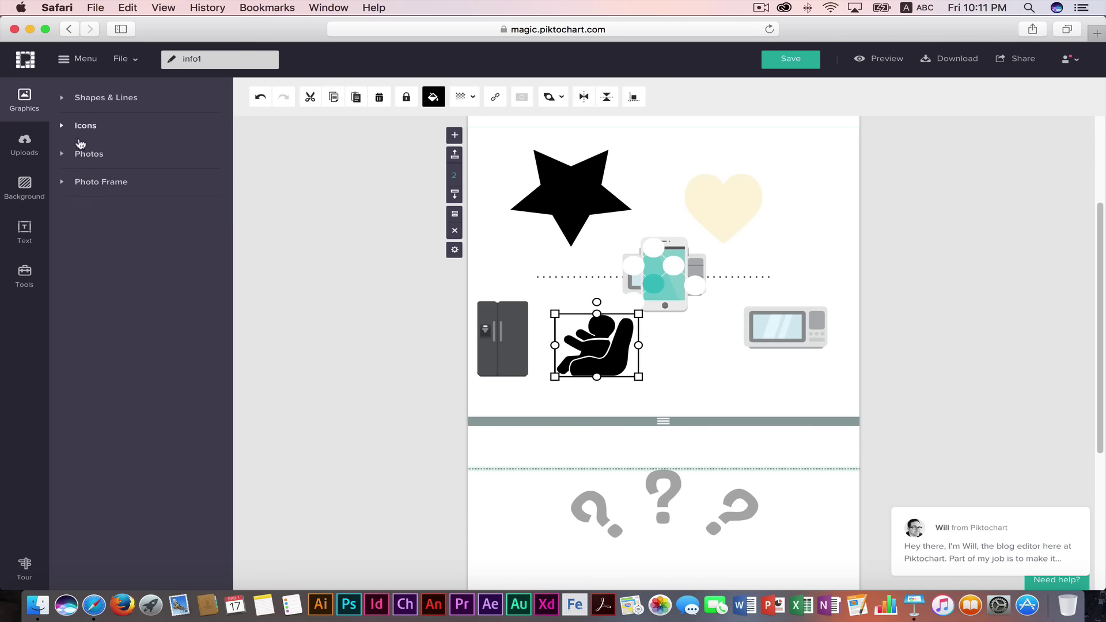
left_click(62, 158)
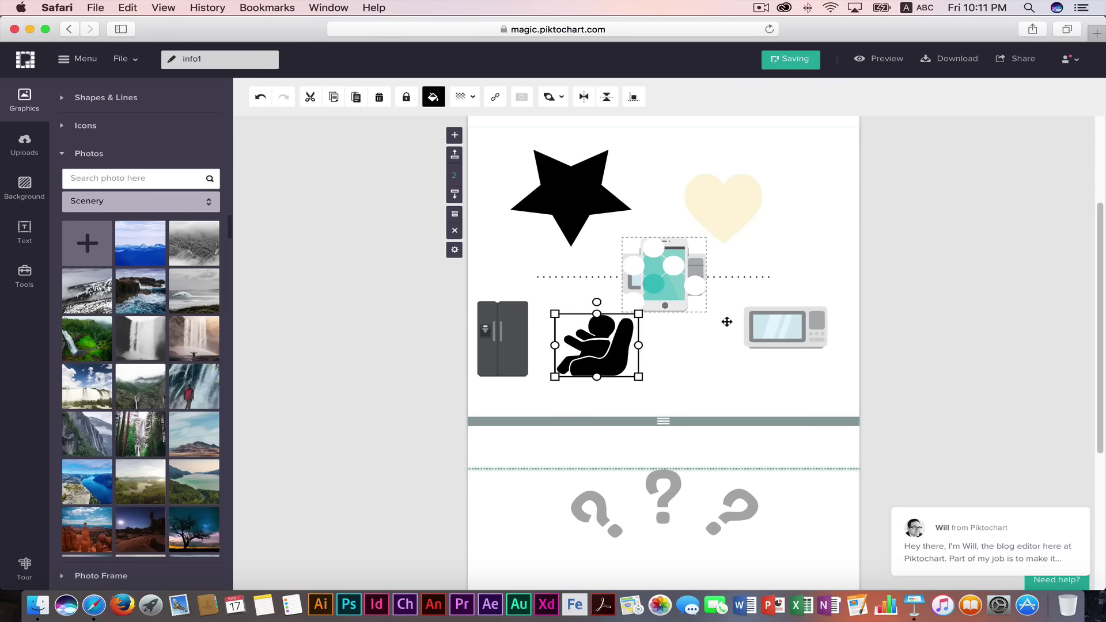
scroll(770, 345, "down", 3)
scroll(770, 344, "down", 3)
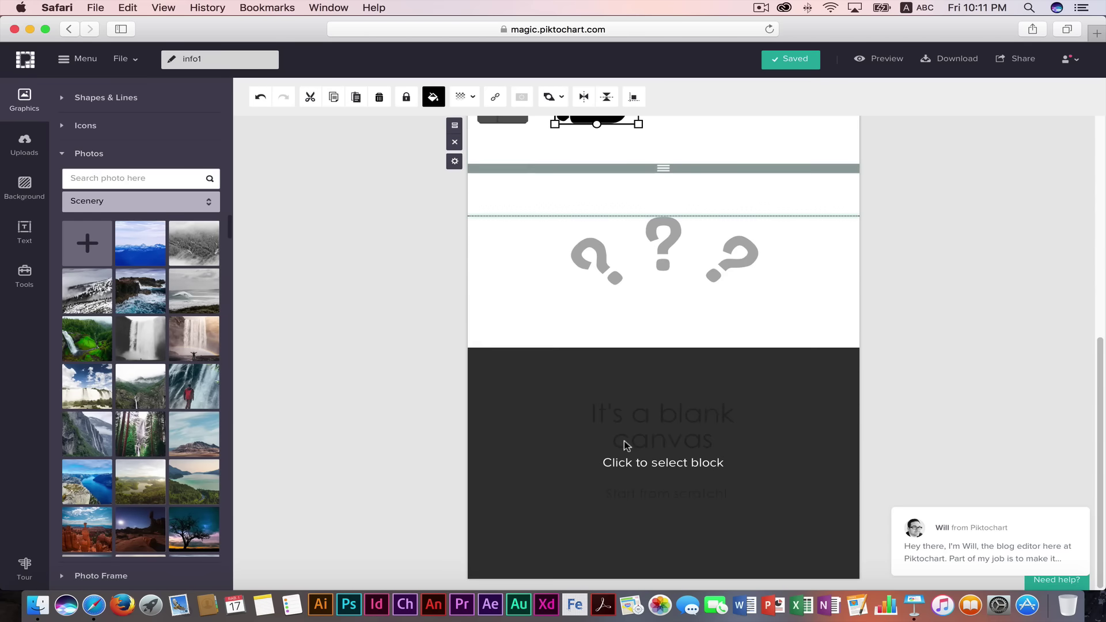
left_click(644, 416)
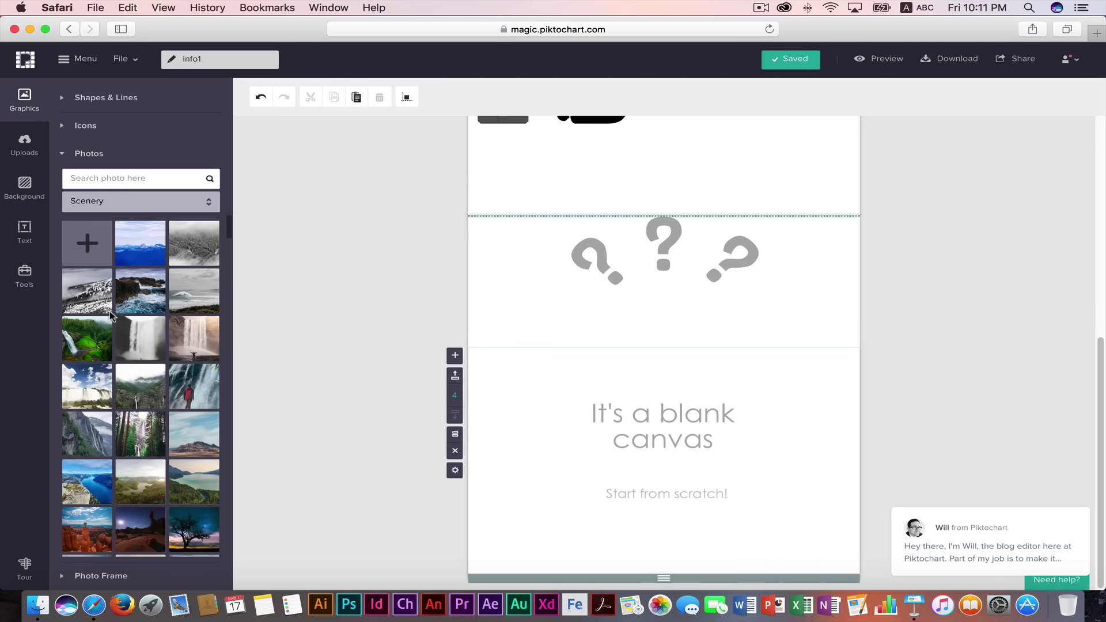
scroll(194, 397, "down", 5)
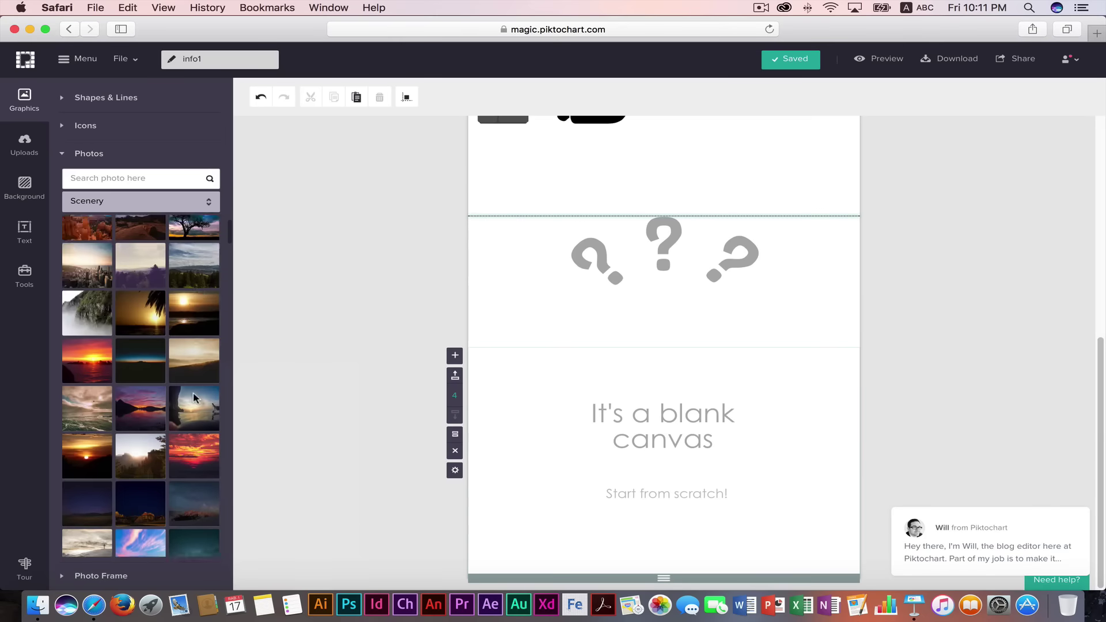
scroll(195, 397, "down", 5)
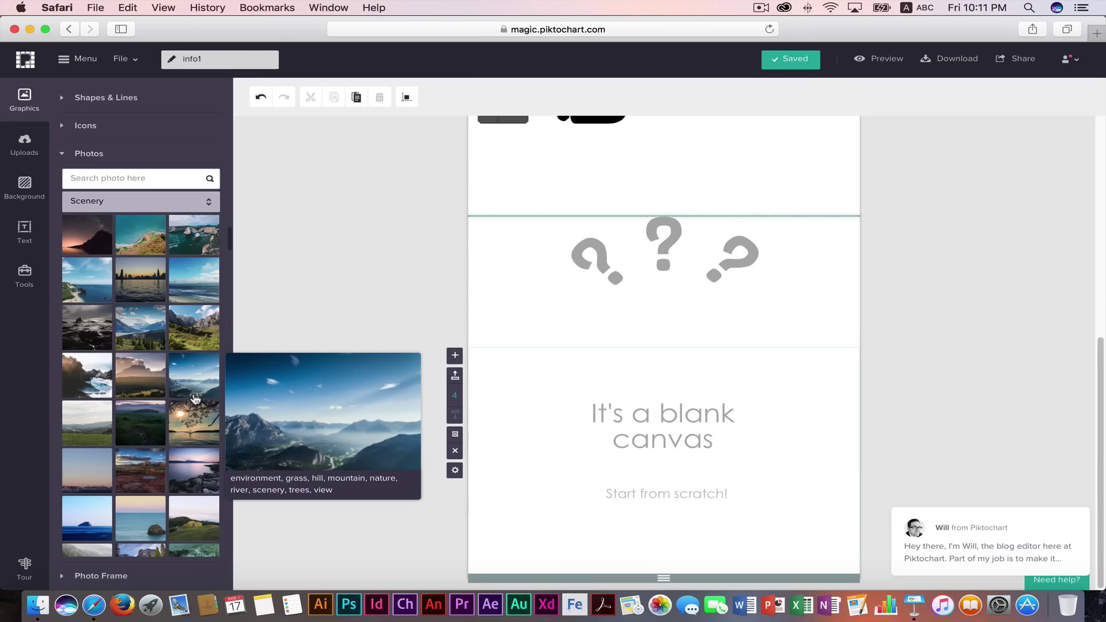
scroll(191, 387, "up", 5)
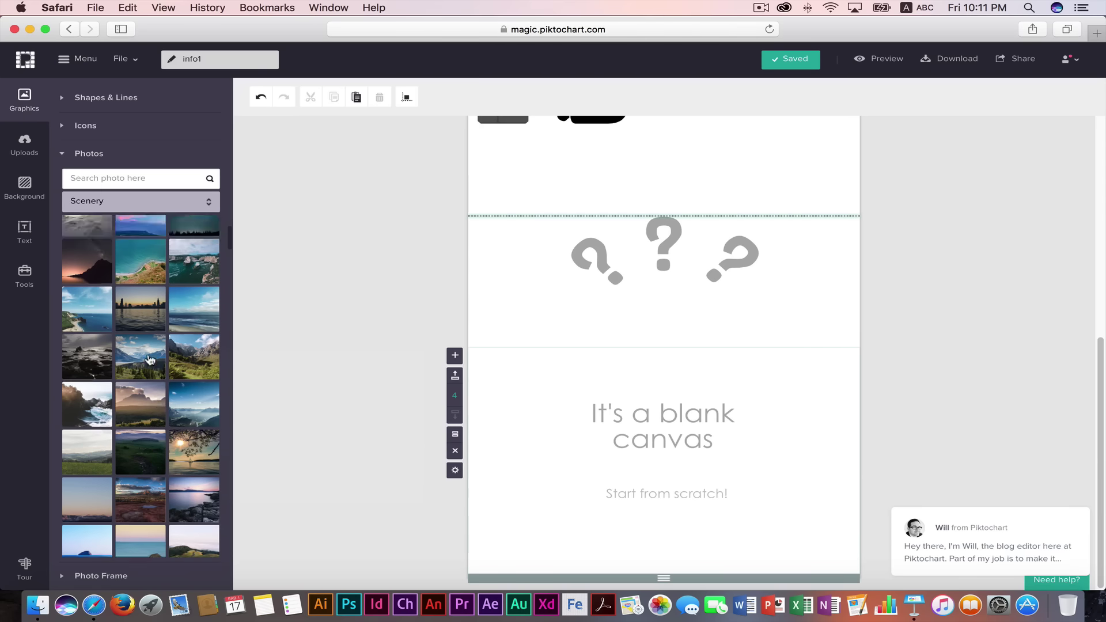
scroll(179, 374, "up", 5)
scroll(167, 363, "up", 5)
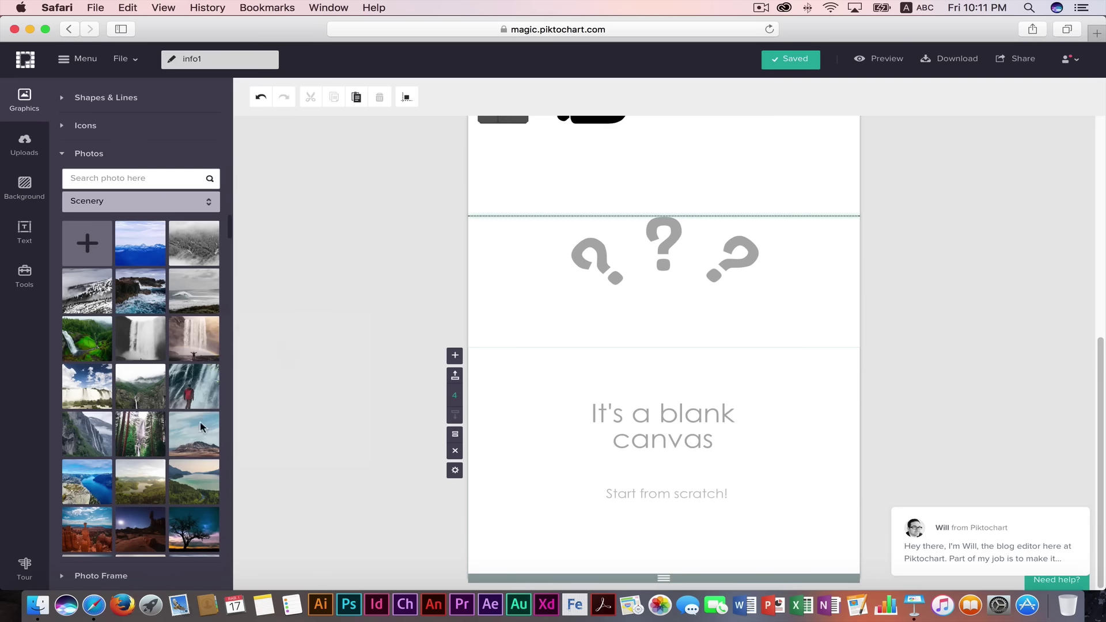
Place an enlarged waterfall photo at the section's left edge and an enlarged forest photo beside it.
left_click(183, 382)
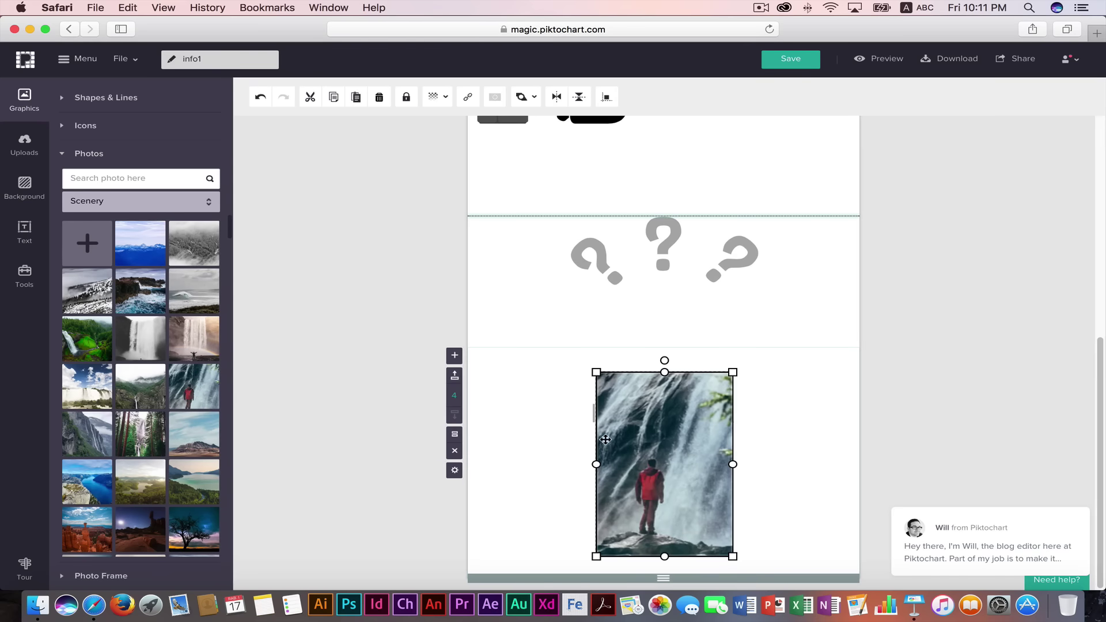
mouse_move(588, 425)
left_mouse_down()
mouse_move(494, 424)
mouse_move(464, 400)
left_mouse_up()
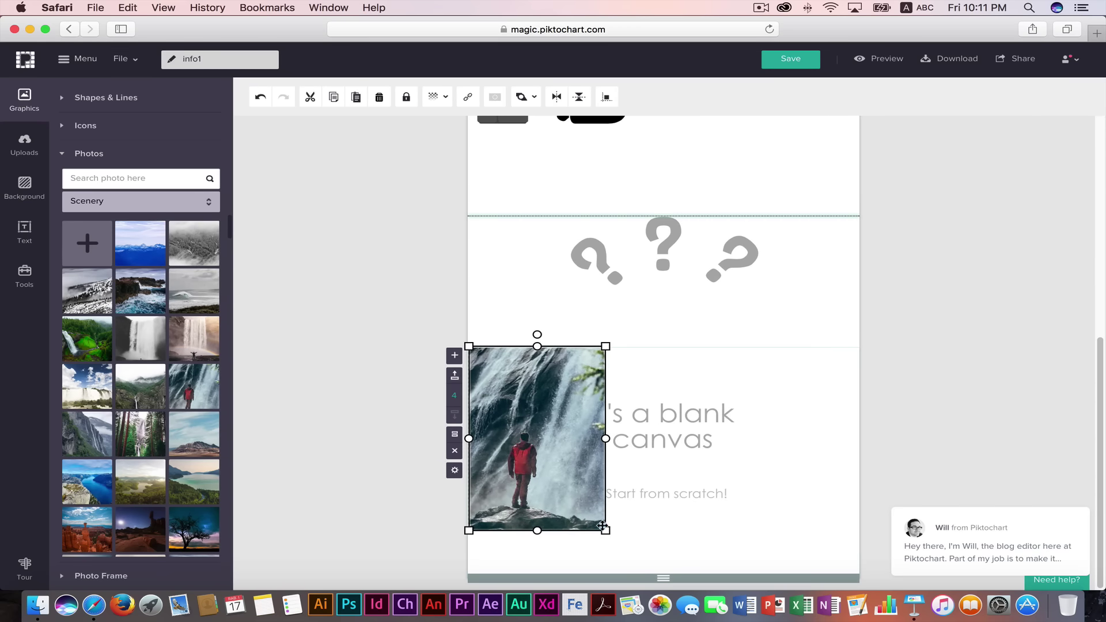
left_click_drag(602, 526, 640, 571)
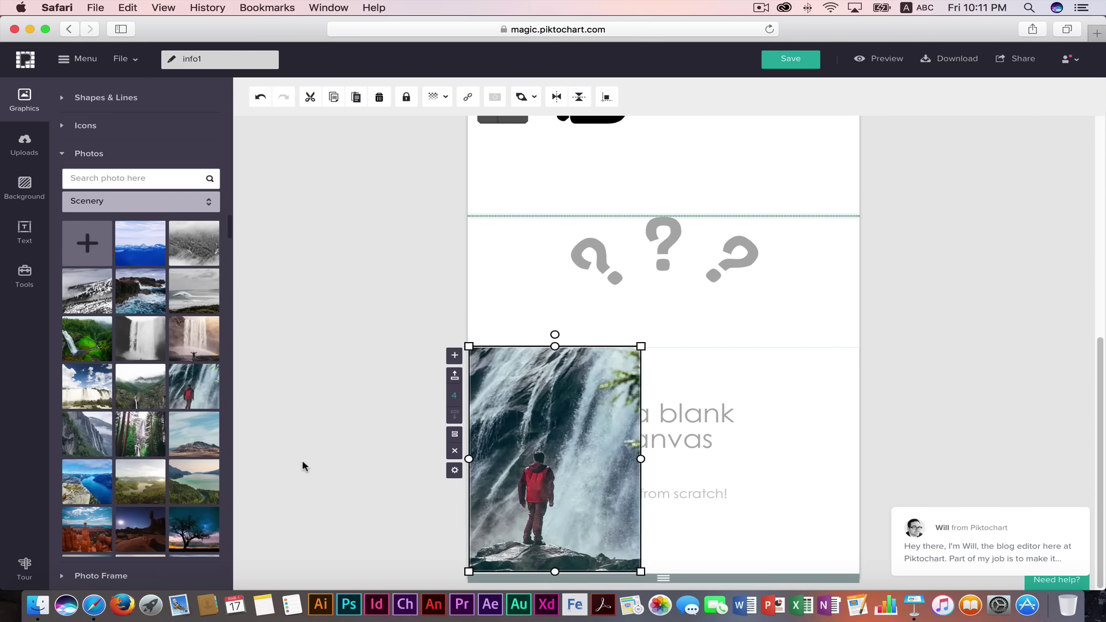
mouse_move(138, 448)
left_mouse_down()
mouse_move(771, 483)
mouse_move(773, 468)
mouse_move(715, 428)
left_mouse_up()
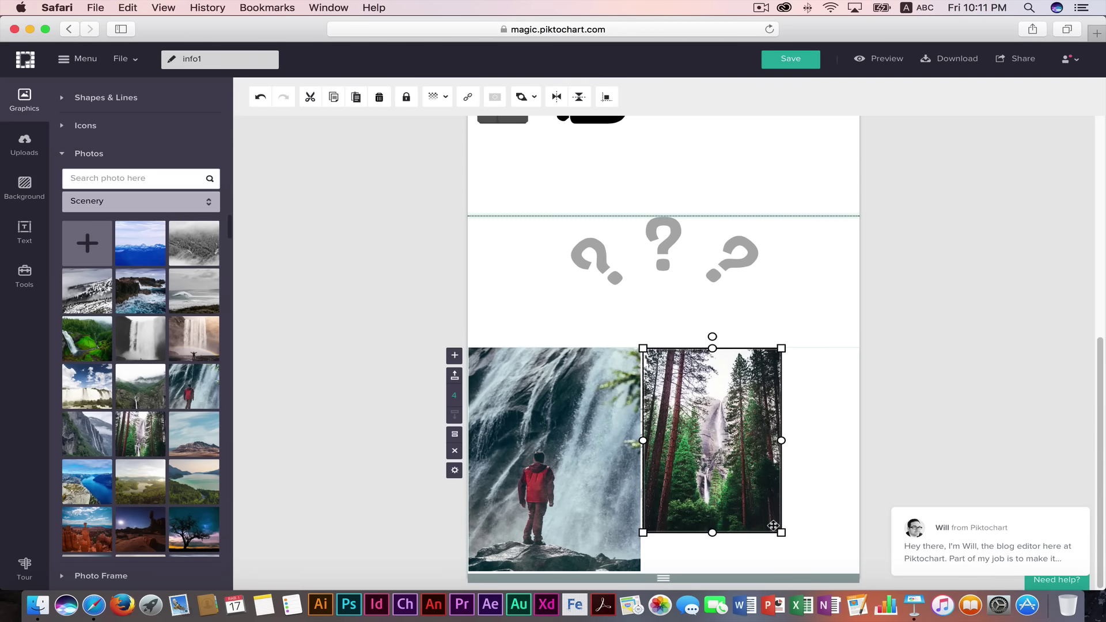
left_click_drag(782, 535, 822, 572)
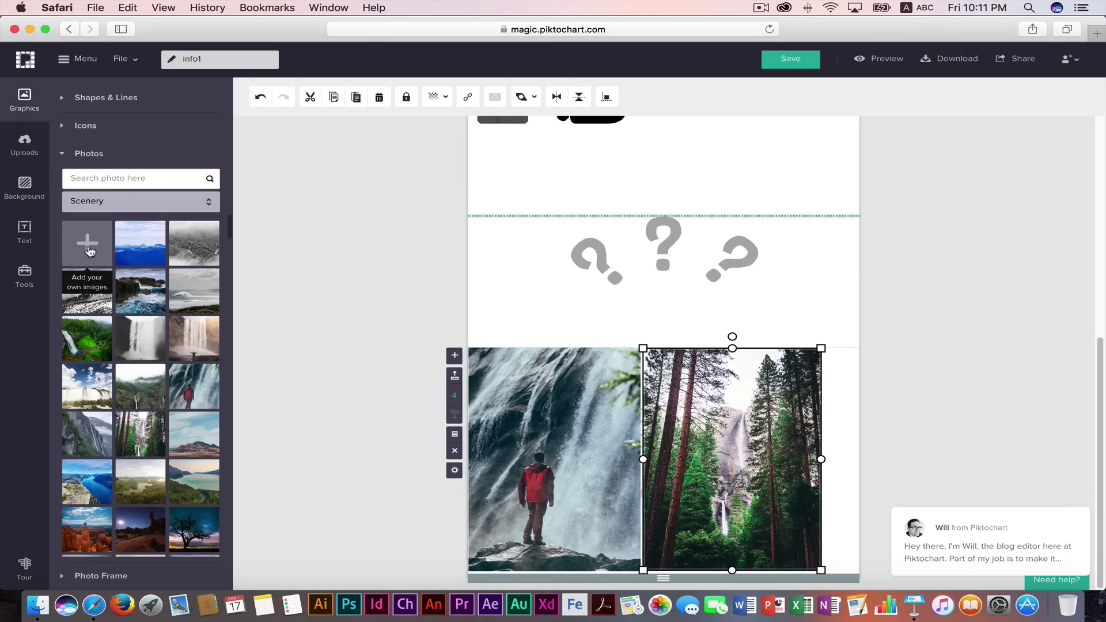
Upload 'WhatsApp Image 2016-11-29 at 6.03.41 PM.jpeg' from the Desktop into Uploaded Images.
left_click(88, 246)
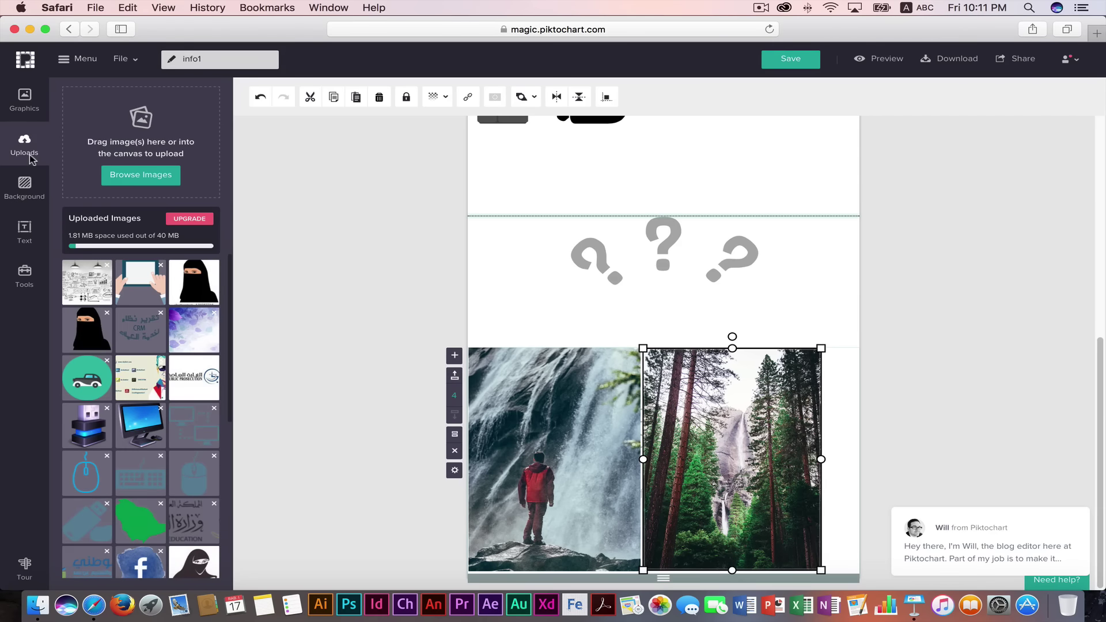
scroll(157, 363, "down", 5)
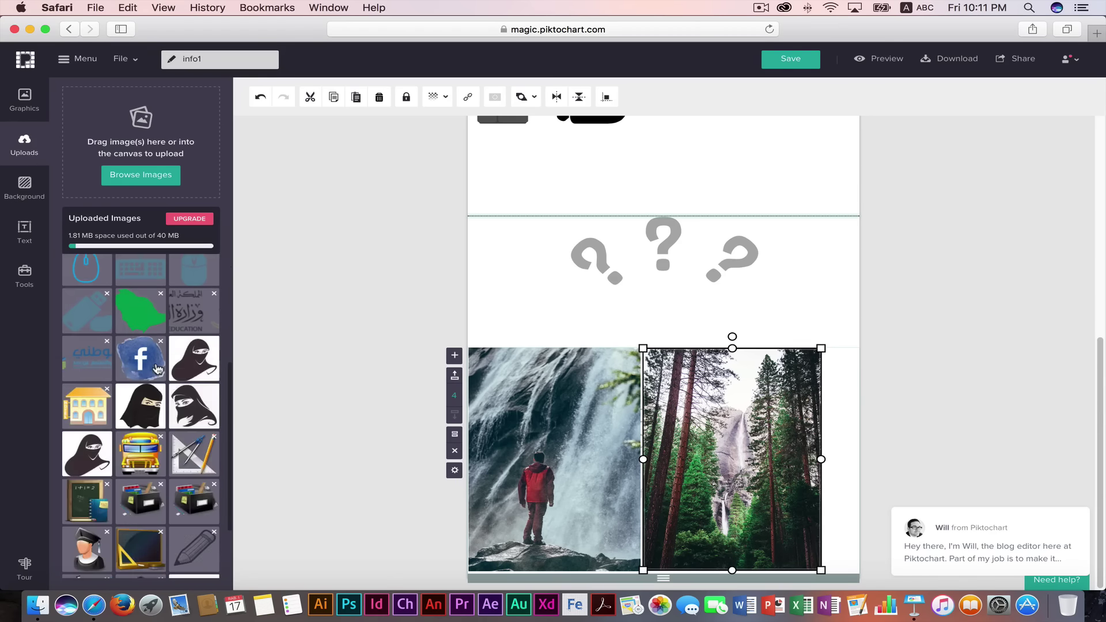
scroll(156, 363, "up", 2)
scroll(157, 363, "up", 3)
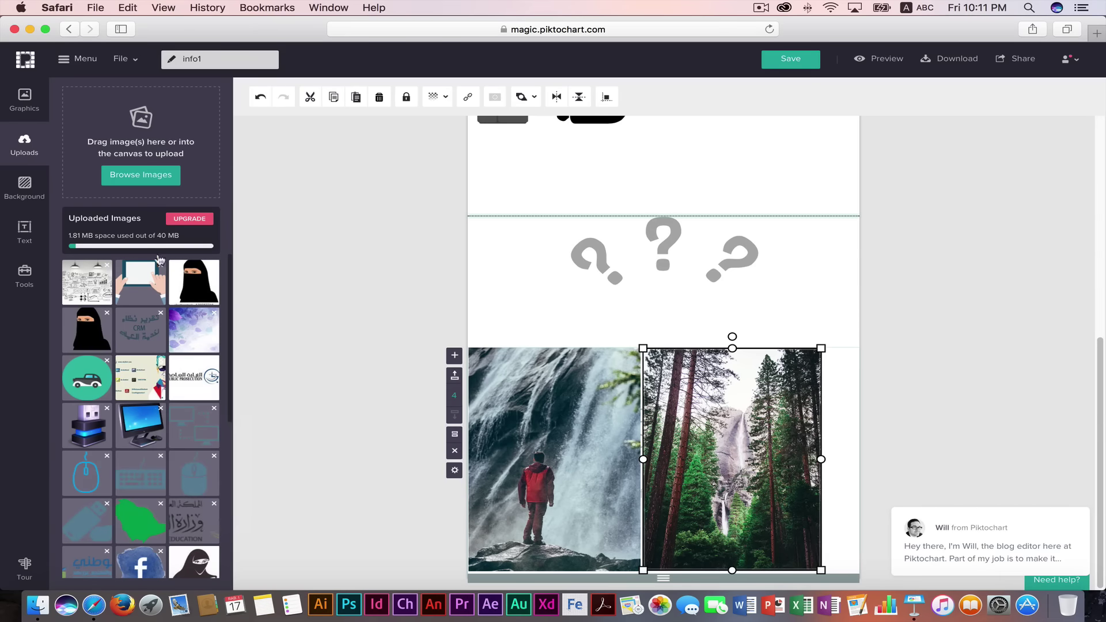
left_click(137, 178)
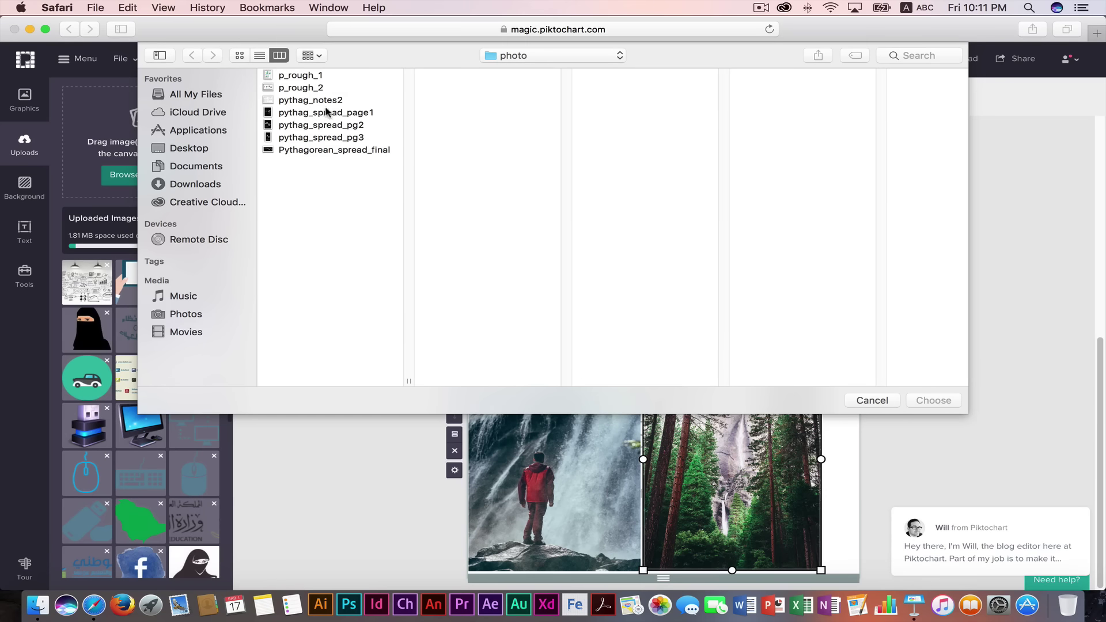
left_click(188, 148)
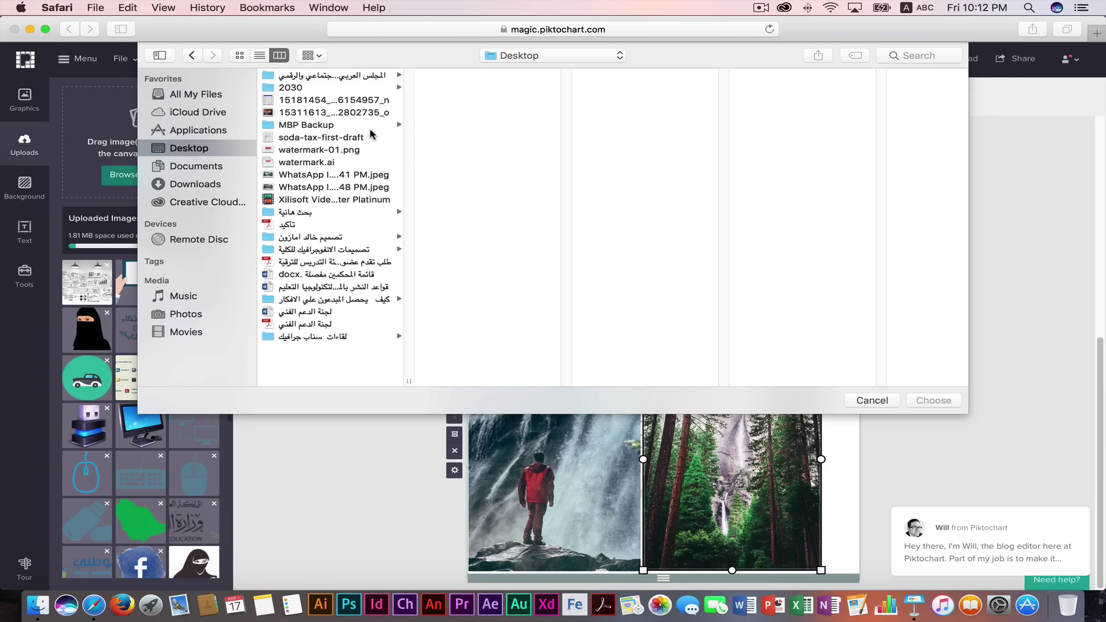
left_click(360, 114)
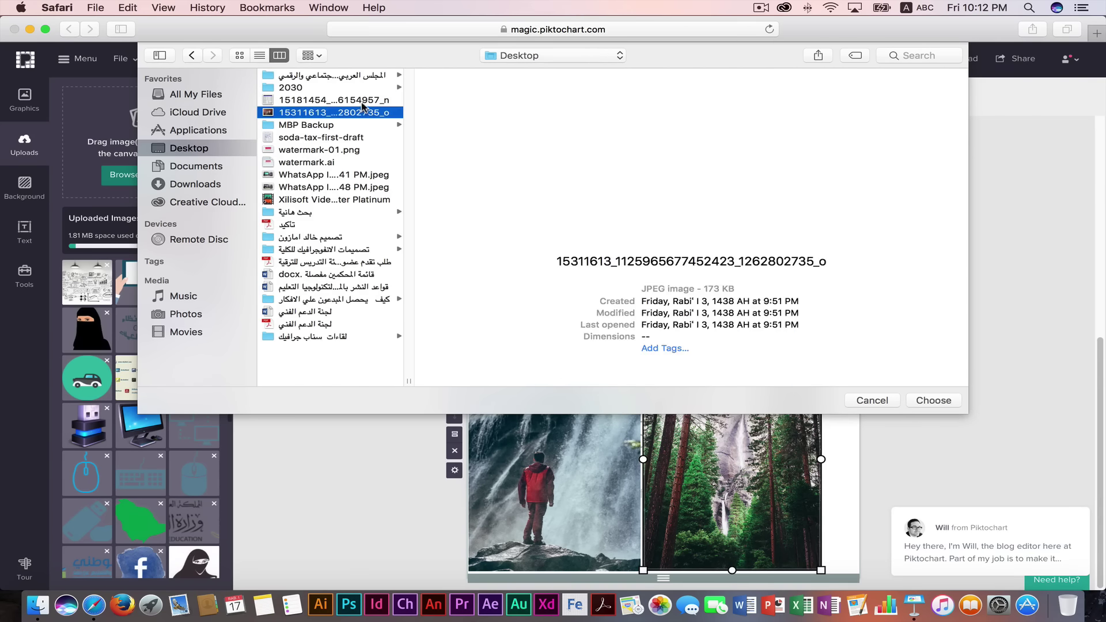
key("Up")
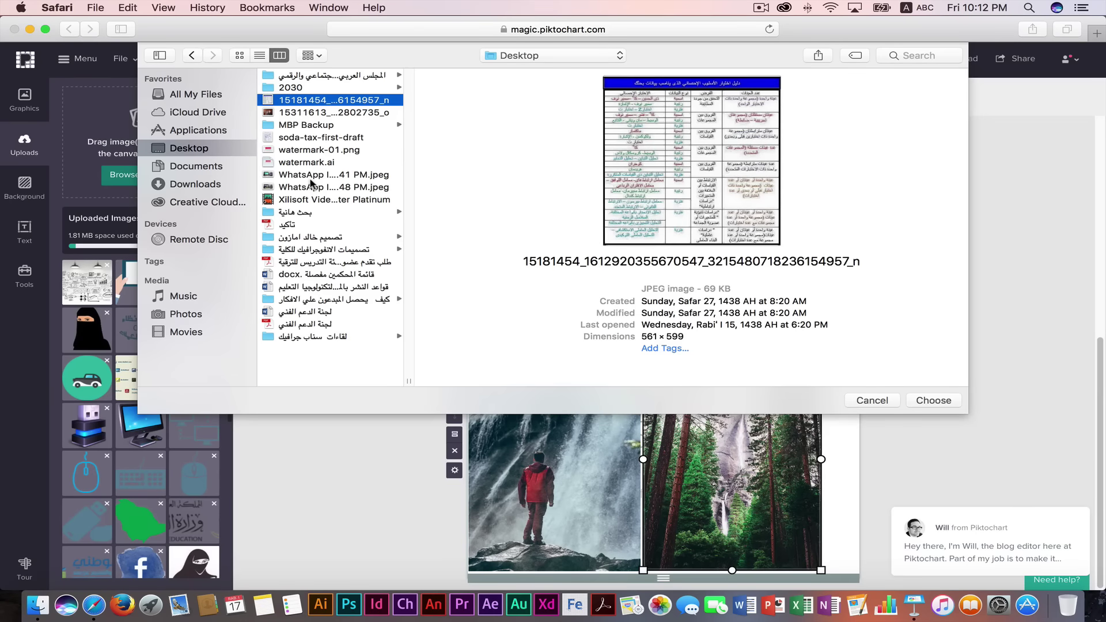
left_click(315, 175)
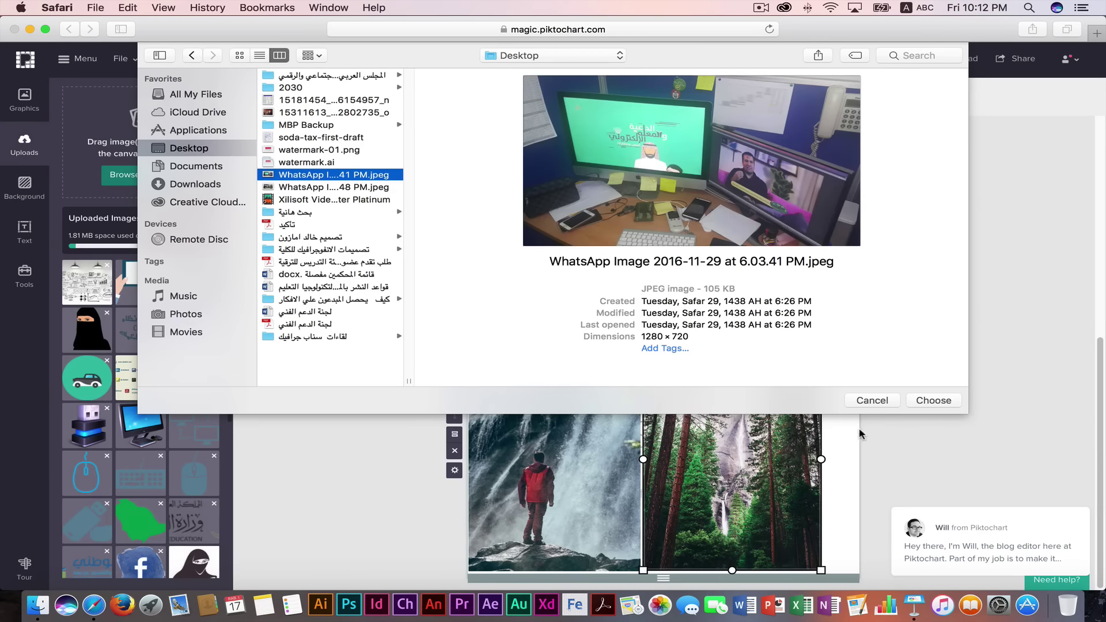
left_click(934, 401)
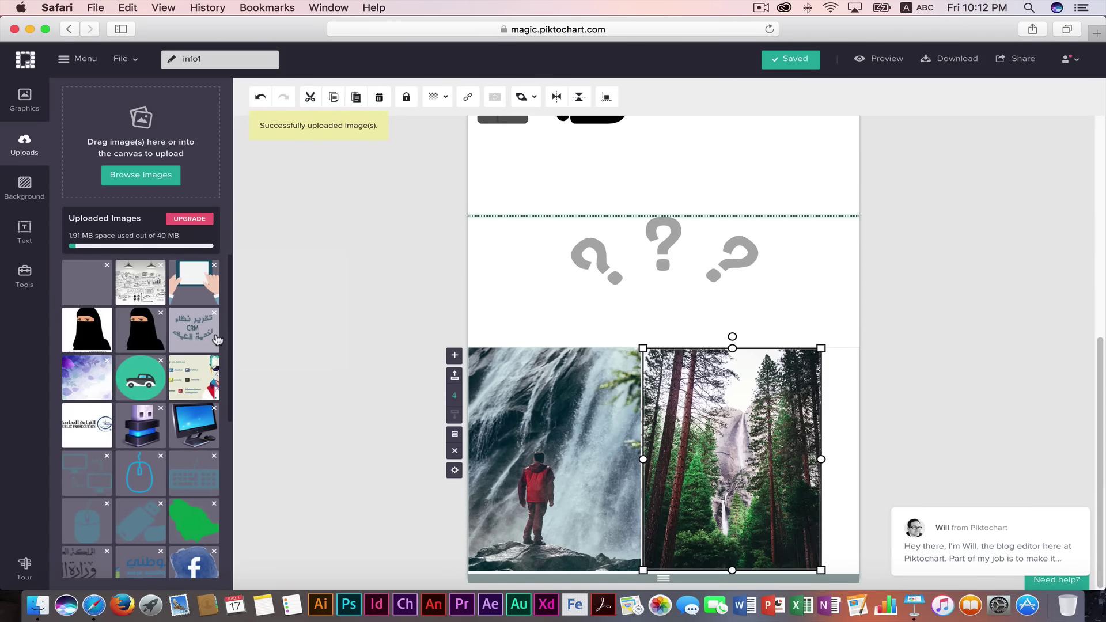
Drop the uploaded desk photo over the question marks and stretch it across that section.
left_click_drag(86, 282, 521, 299)
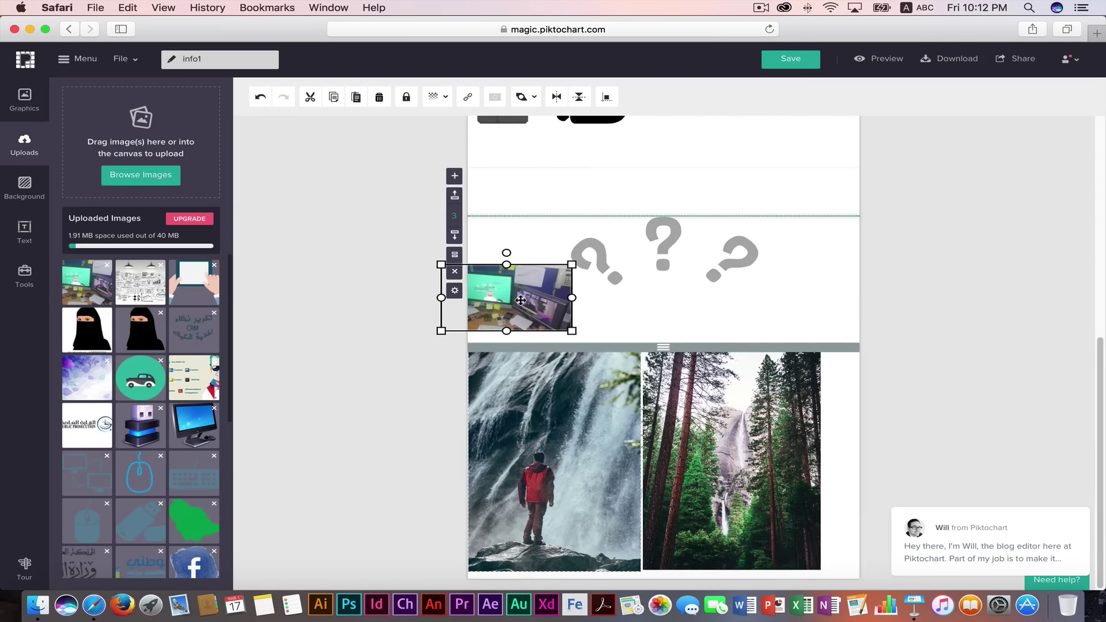
left_click_drag(572, 265, 708, 230)
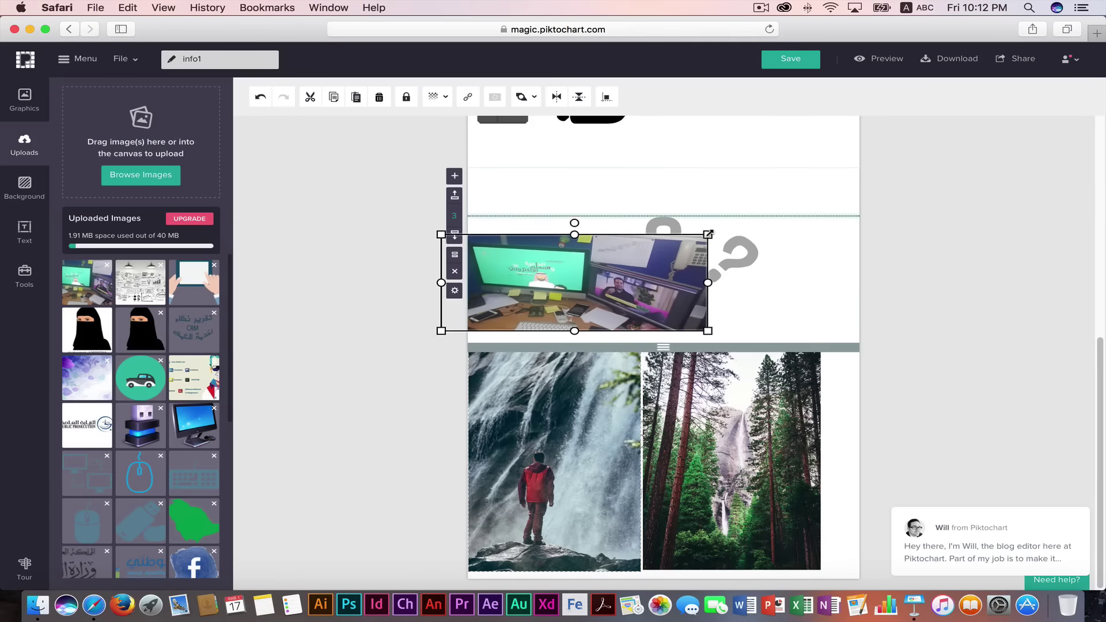
mouse_move(556, 301)
left_mouse_down()
mouse_move(616, 295)
mouse_move(583, 287)
left_mouse_up()
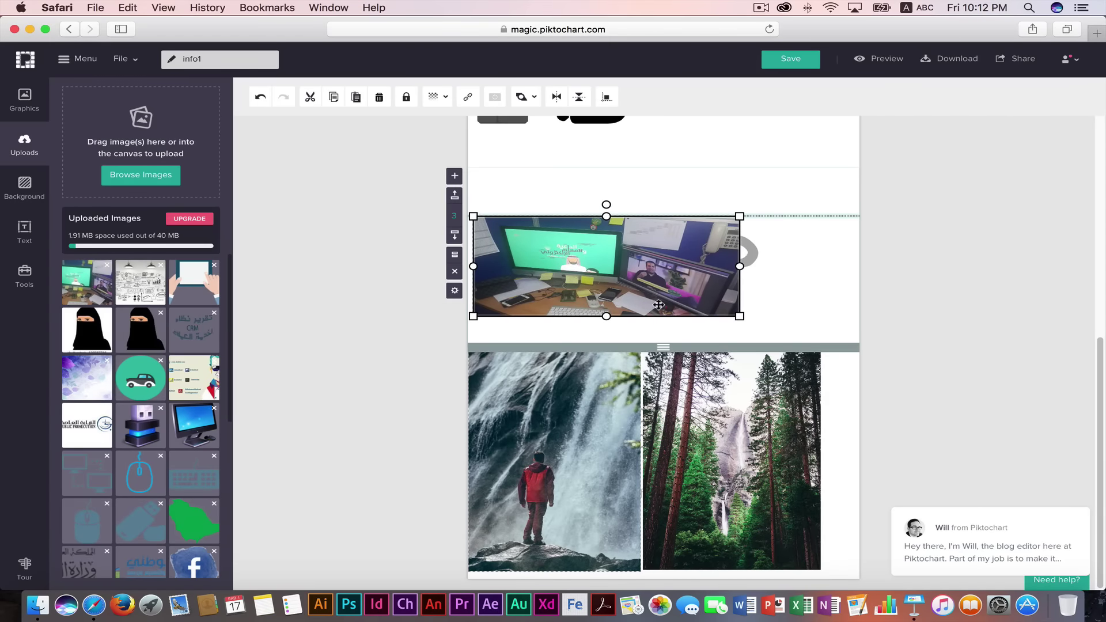
left_click_drag(740, 316, 770, 346)
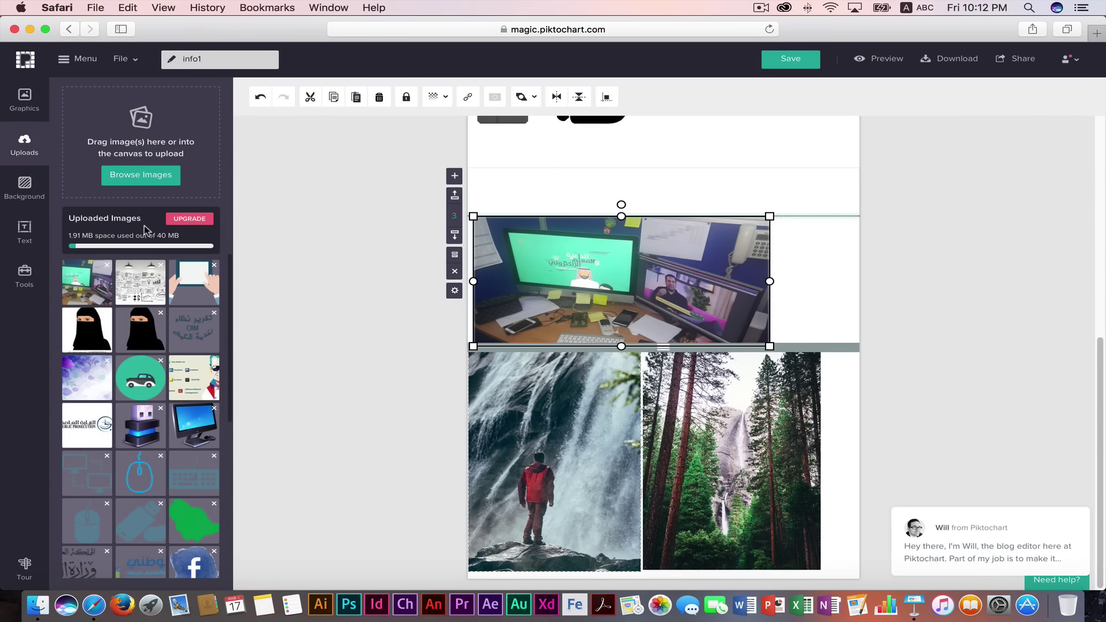
left_click_drag(183, 237, 149, 237)
Keep Scenery as the photo category, collapse Photos, and add a circular photo frame over the waterfall photo.
left_click(24, 104)
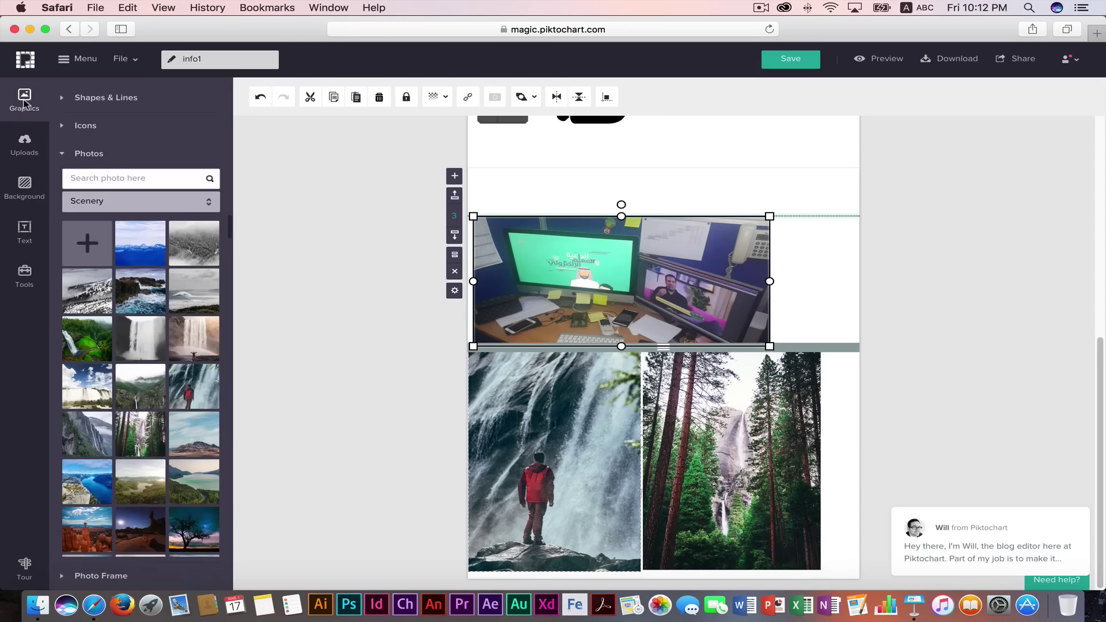
scroll(129, 231, "down", 4)
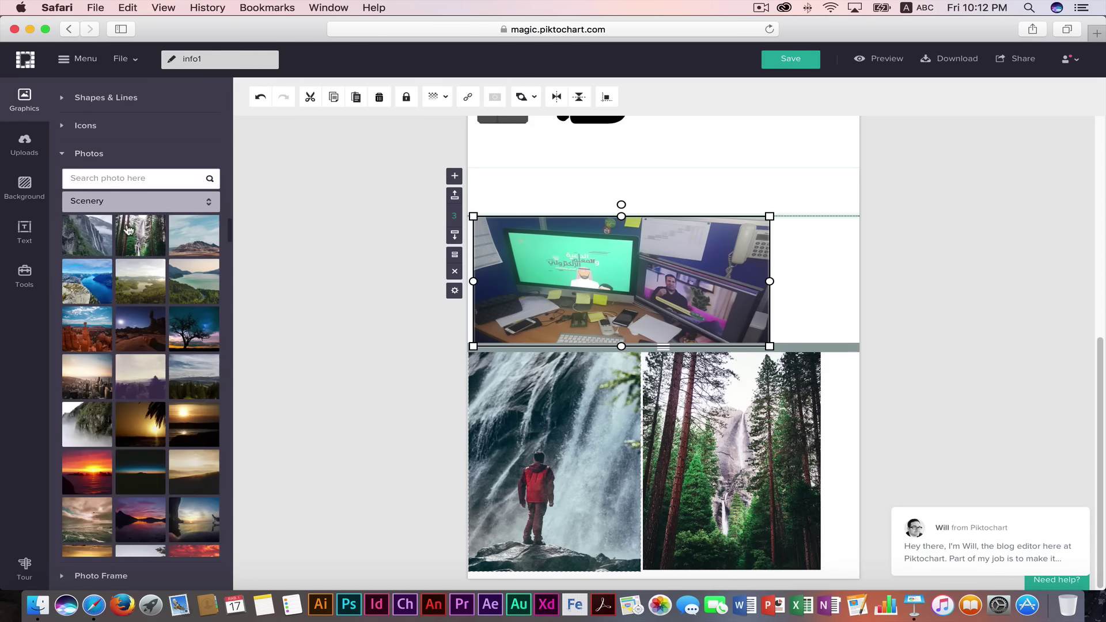
left_click(138, 202)
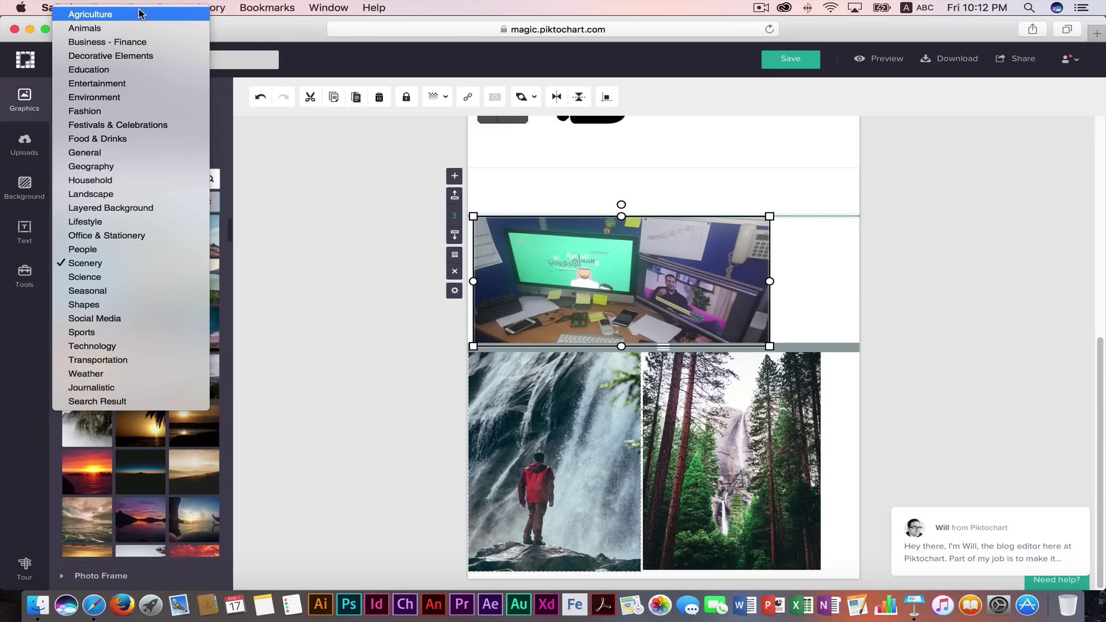
left_click(291, 231)
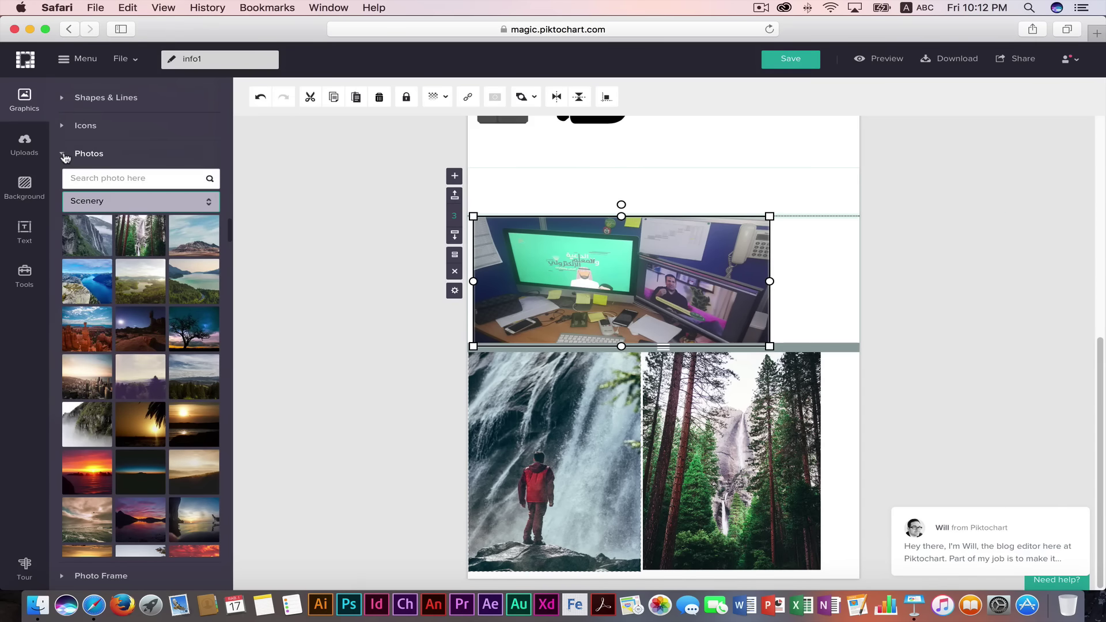
left_click(117, 201)
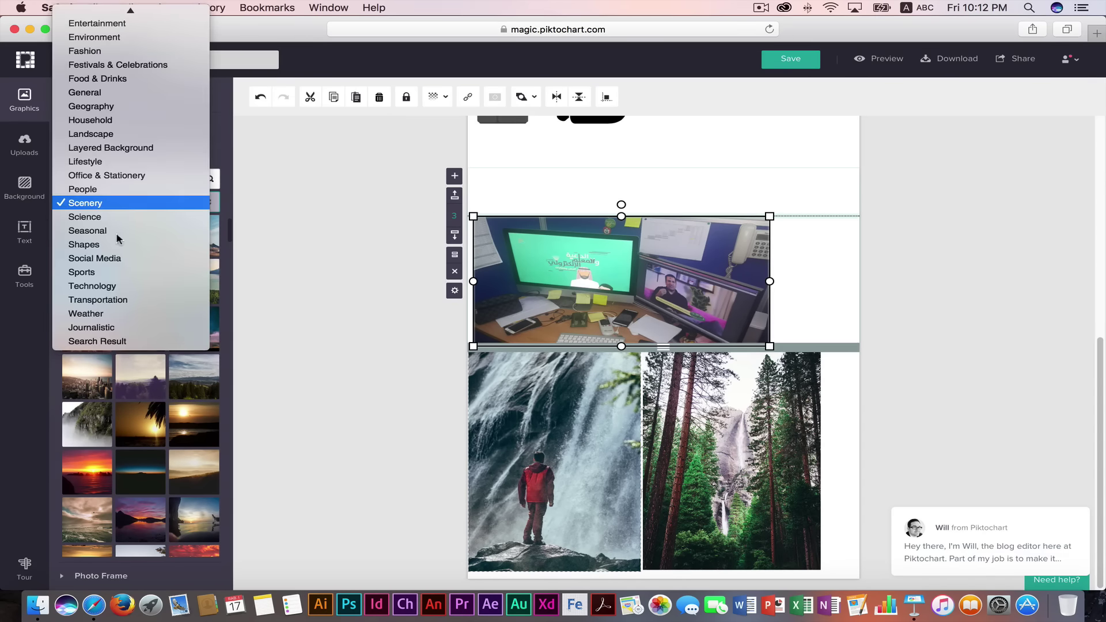
left_click(251, 162)
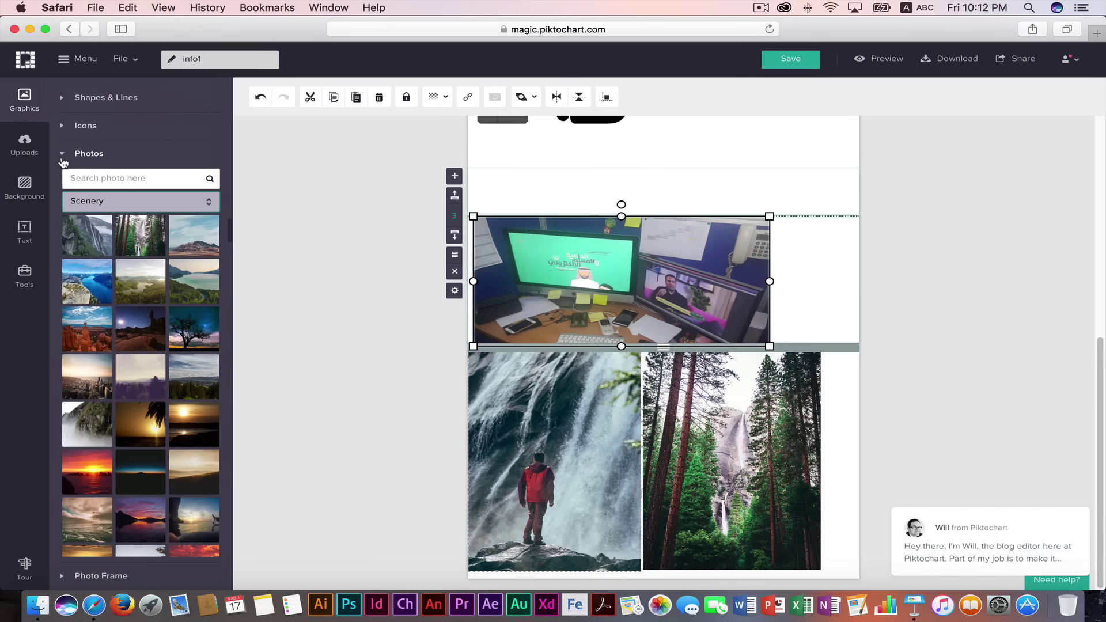
left_click(63, 156)
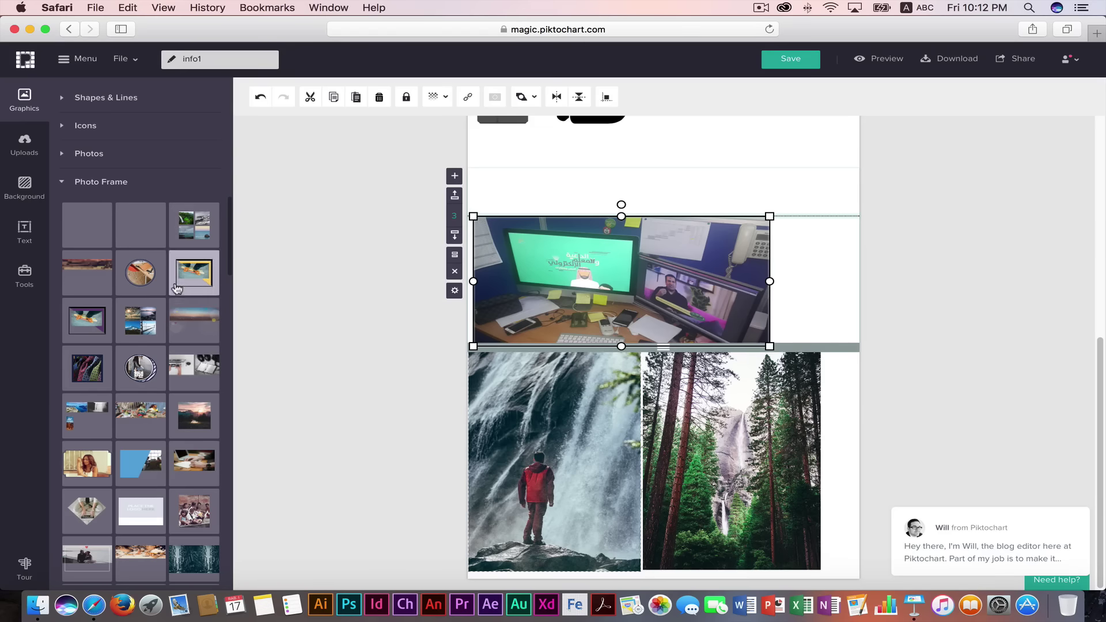
left_click(599, 447)
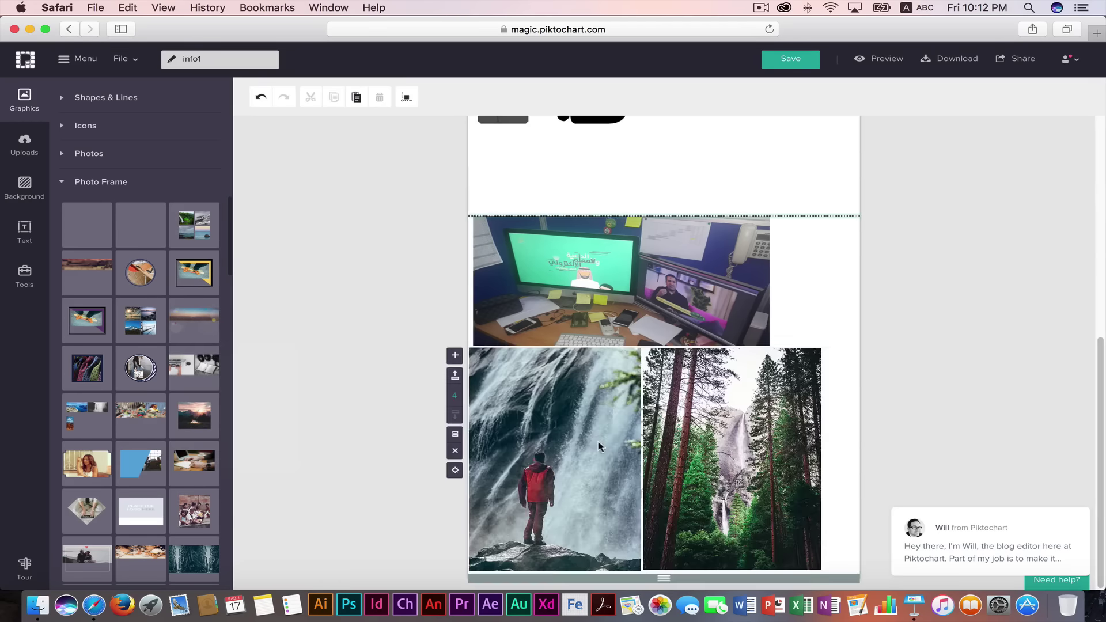
left_click(582, 441)
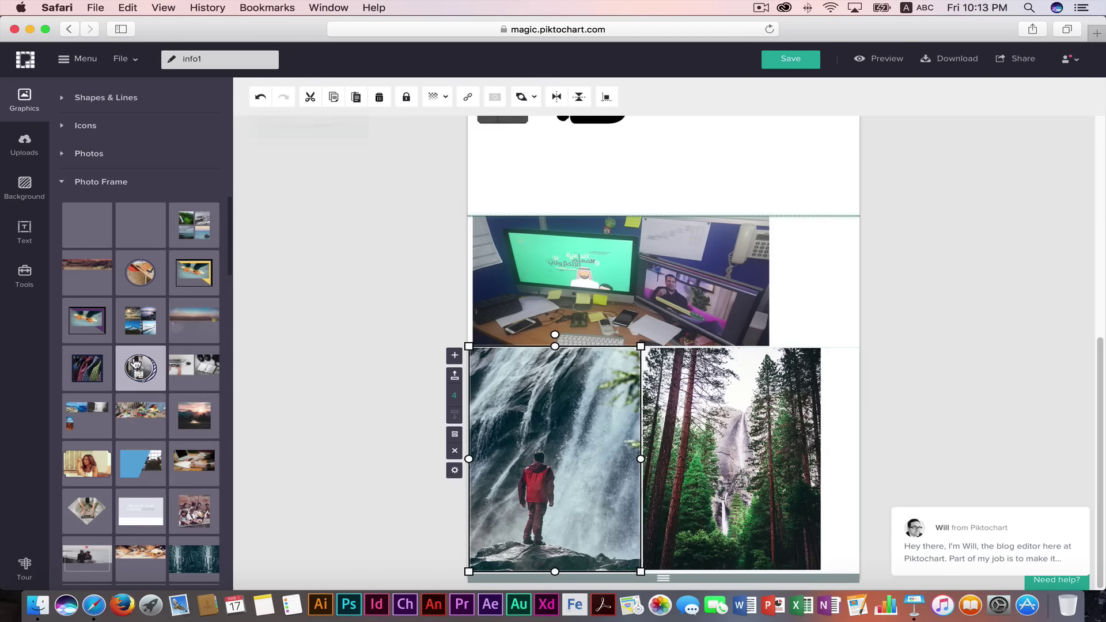
left_click(135, 363)
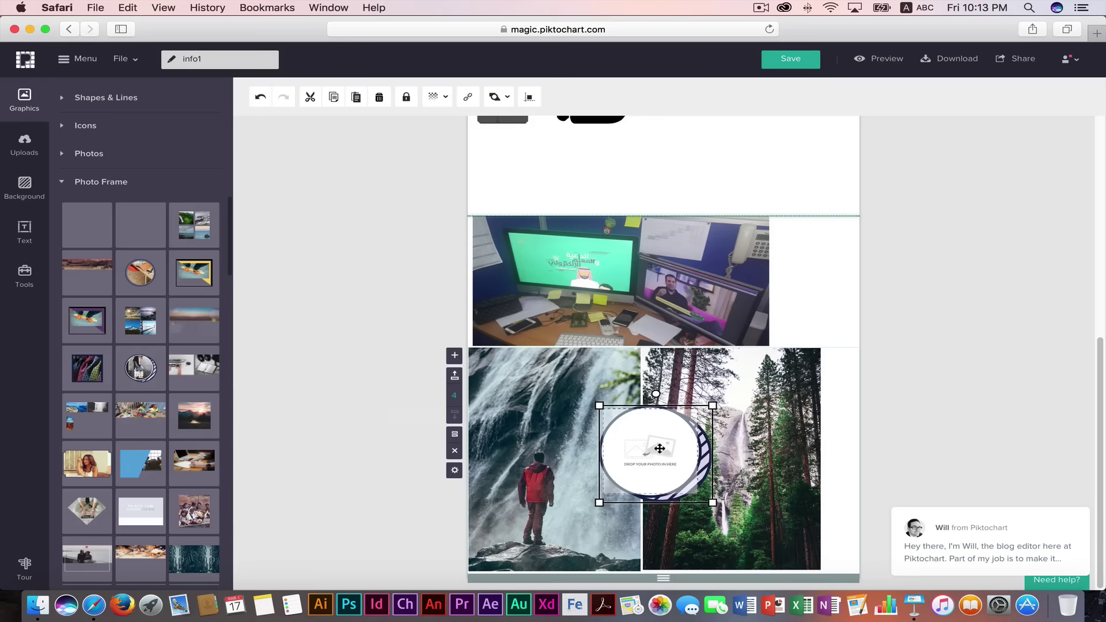
Reposition the frames in the lower block, then delete the large photo collage frame.
mouse_move(657, 447)
left_mouse_down()
mouse_move(554, 434)
mouse_move(707, 230)
mouse_move(709, 248)
left_mouse_up()
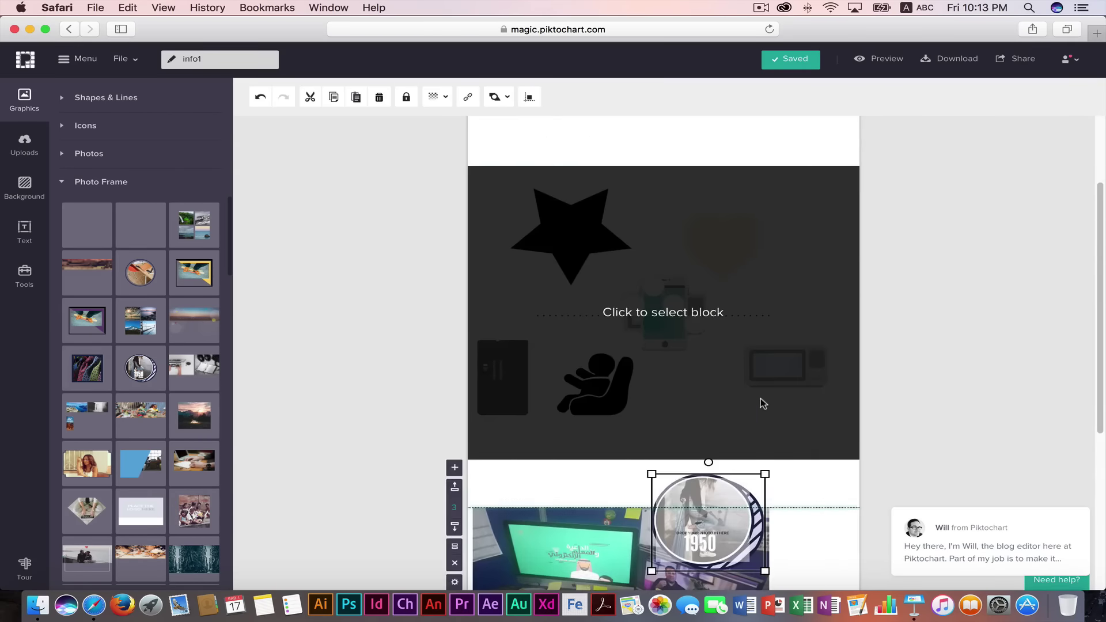
left_click(700, 458)
left_click(700, 485)
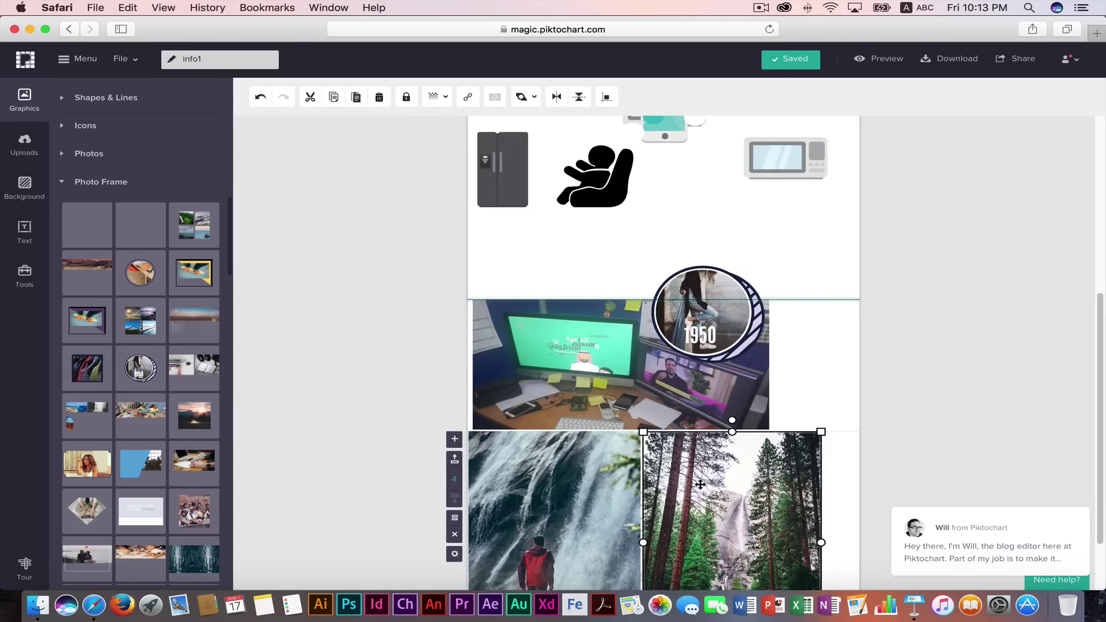
left_click_drag(701, 485, 653, 476)
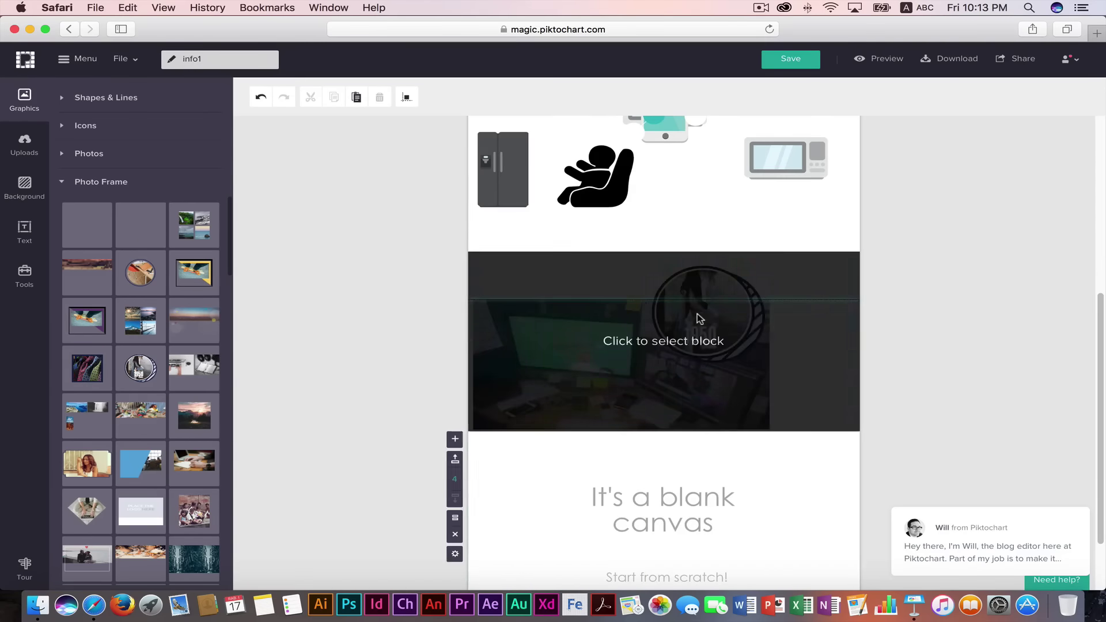
left_click_drag(622, 333, 753, 347)
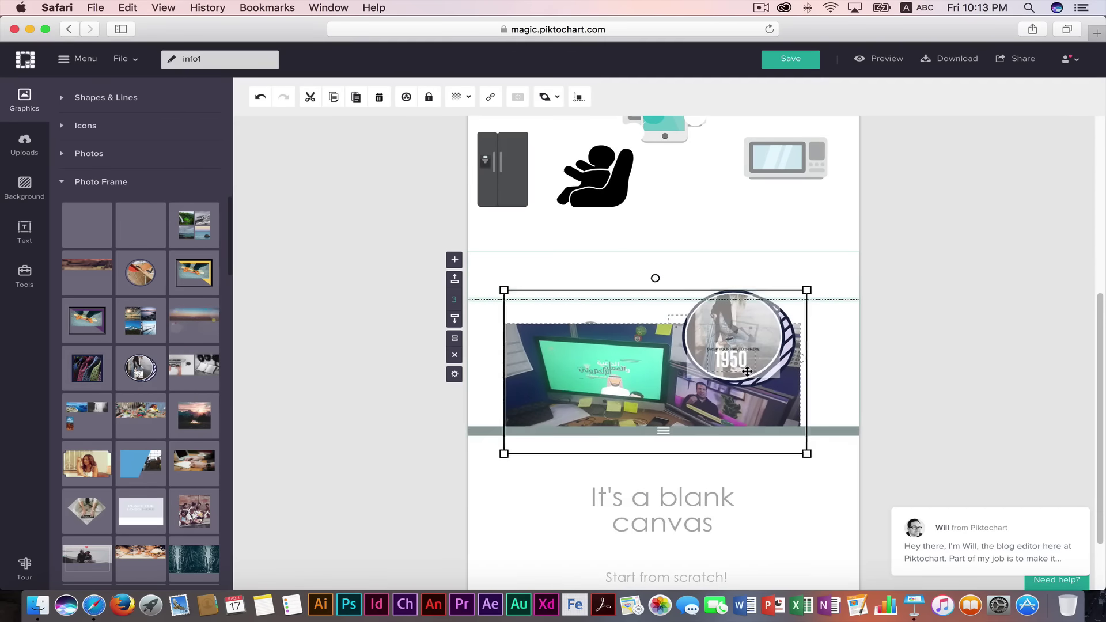
key("BackSpace")
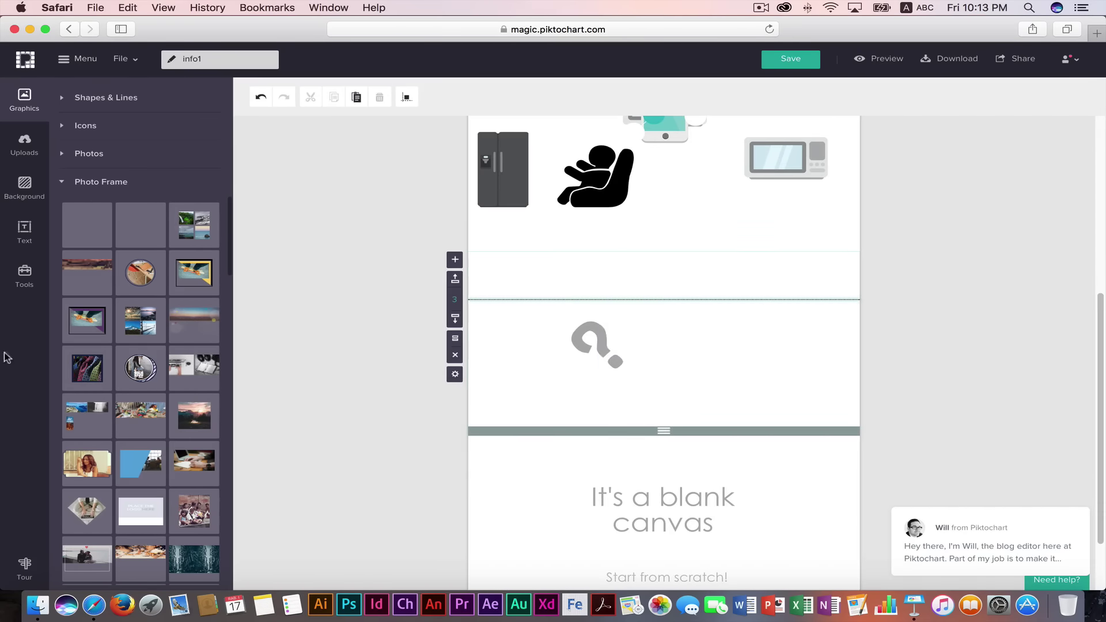
Add the circular 1950 photo frame, enlarge it, and move it into the lower section.
left_click(144, 388)
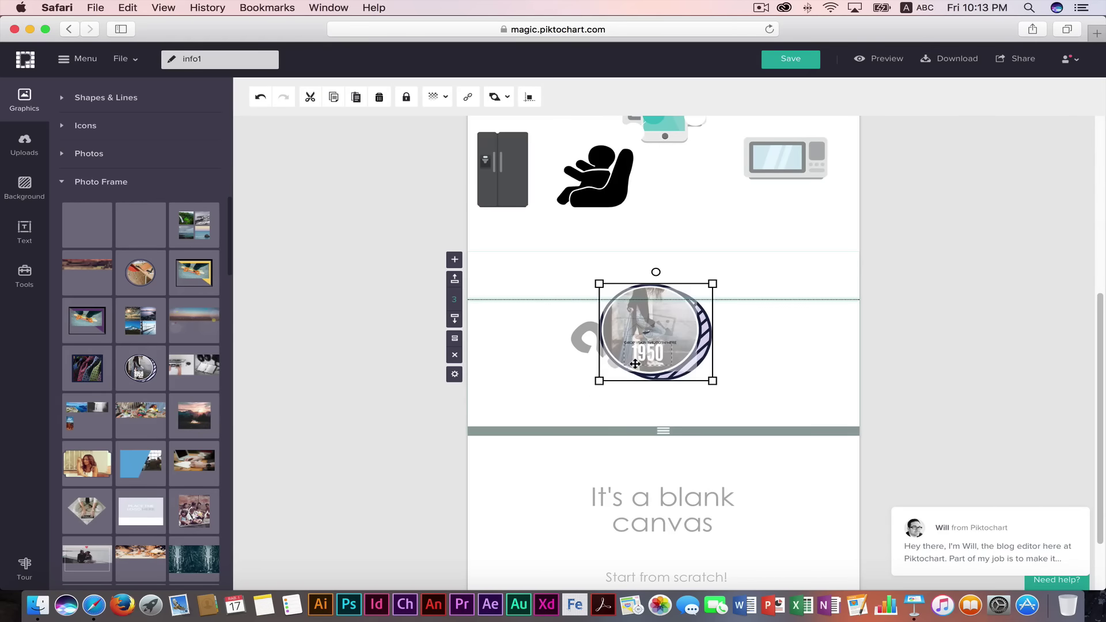
left_click_drag(633, 364, 565, 390)
left_click_drag(644, 312, 813, 168)
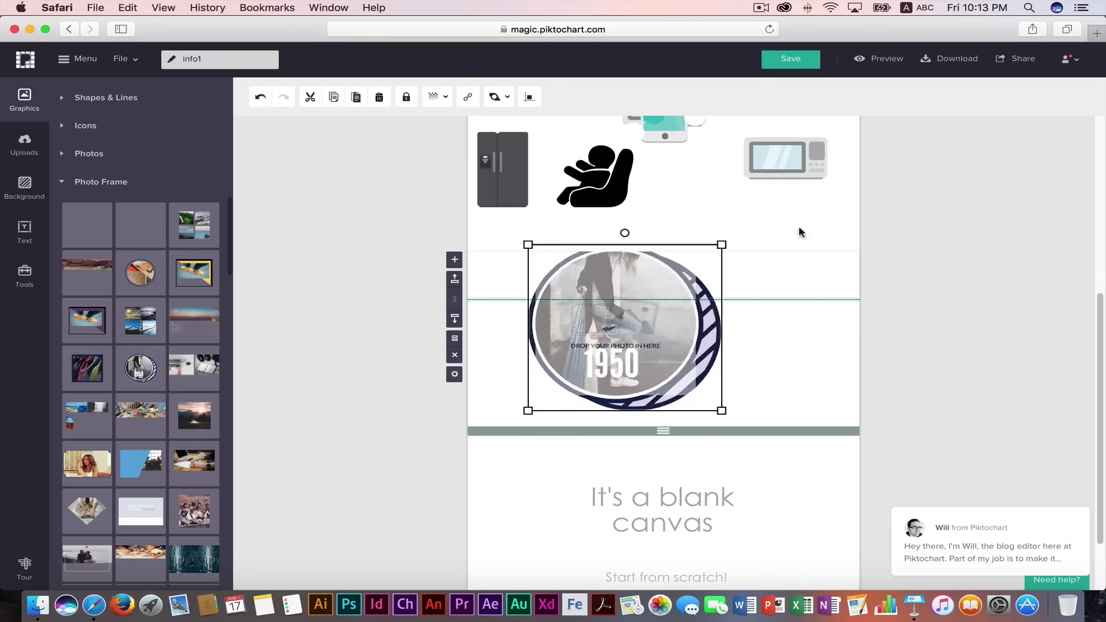
mouse_move(729, 339)
left_mouse_down()
mouse_move(722, 559)
mouse_move(760, 464)
mouse_move(687, 445)
left_mouse_up()
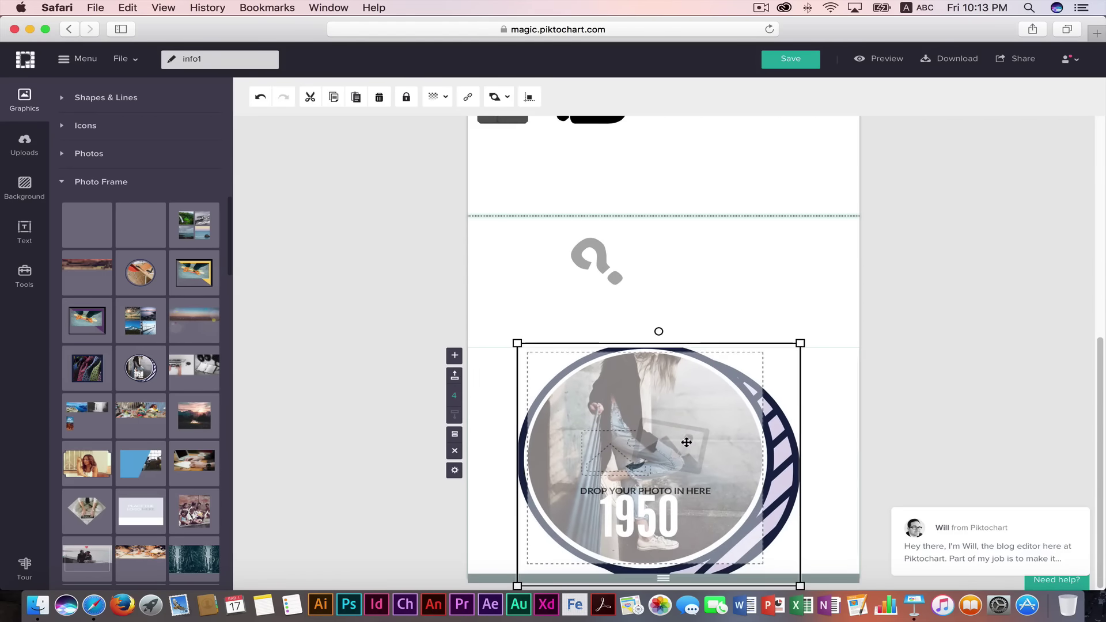
Unmask the frame's sample photo and drop the misty lake Scenery photo into the 1950 circle.
double_click(683, 445)
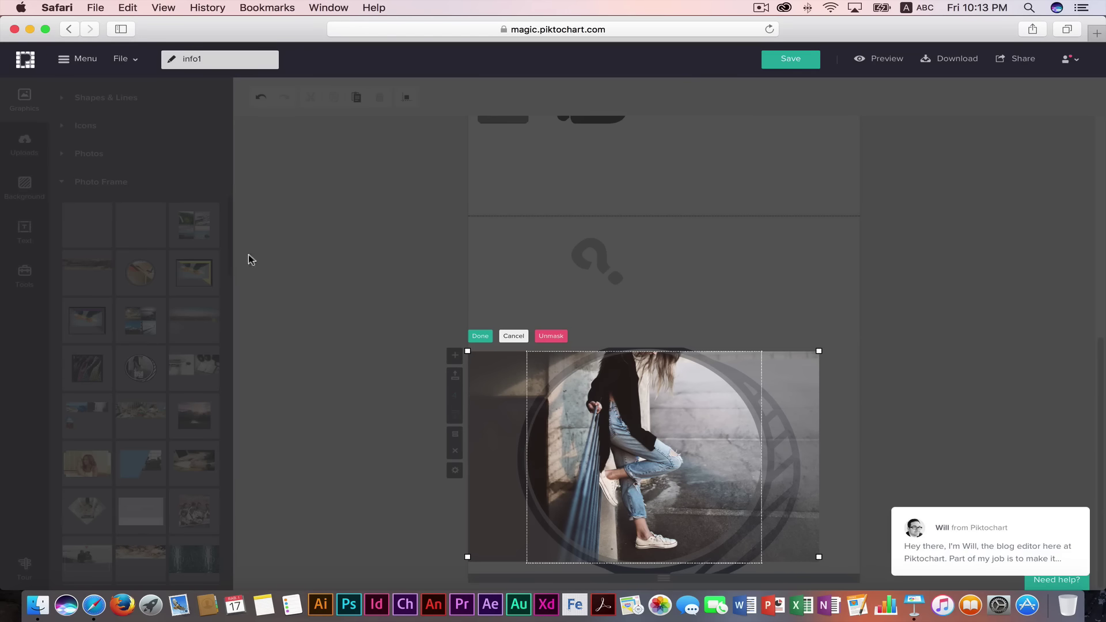
left_click(555, 335)
left_click_drag(636, 414, 727, 443)
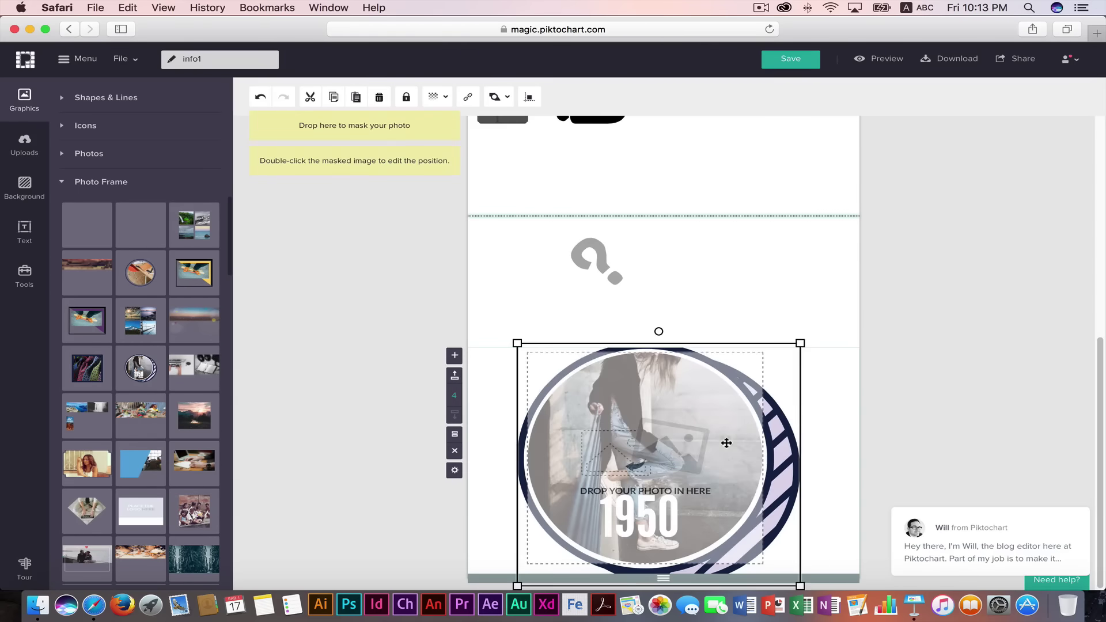
left_click(63, 155)
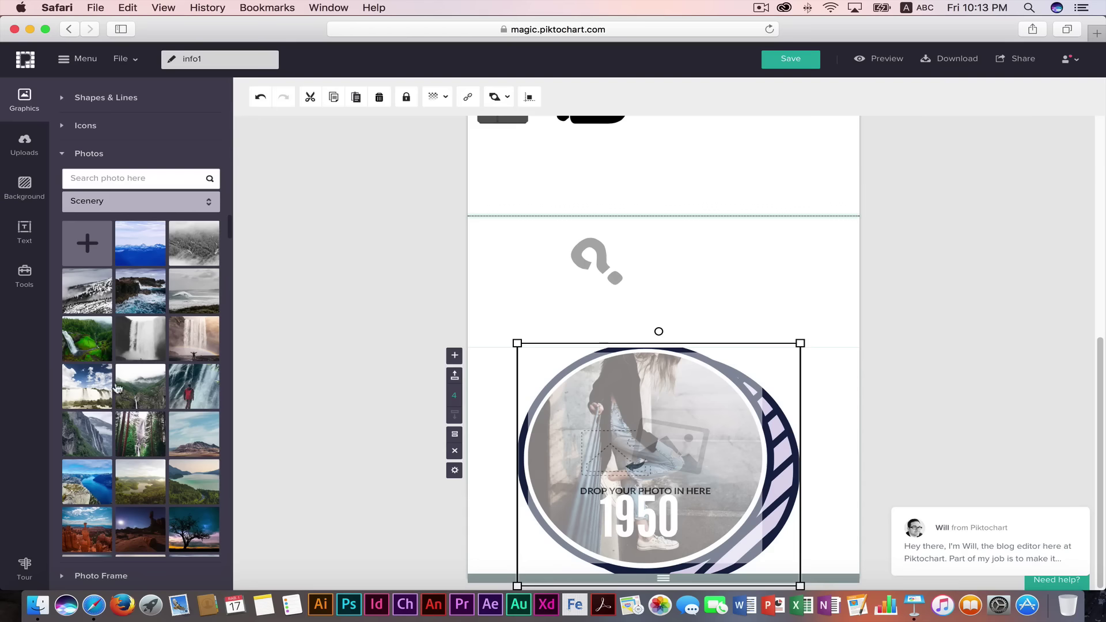
left_click_drag(180, 385, 608, 429)
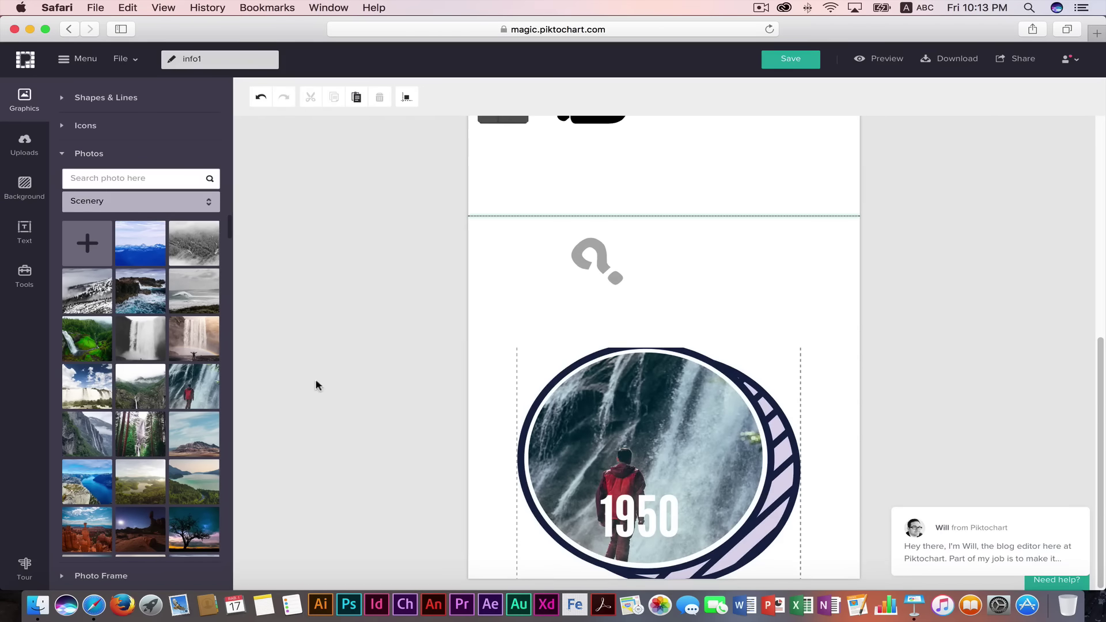
left_click_drag(143, 443, 626, 484)
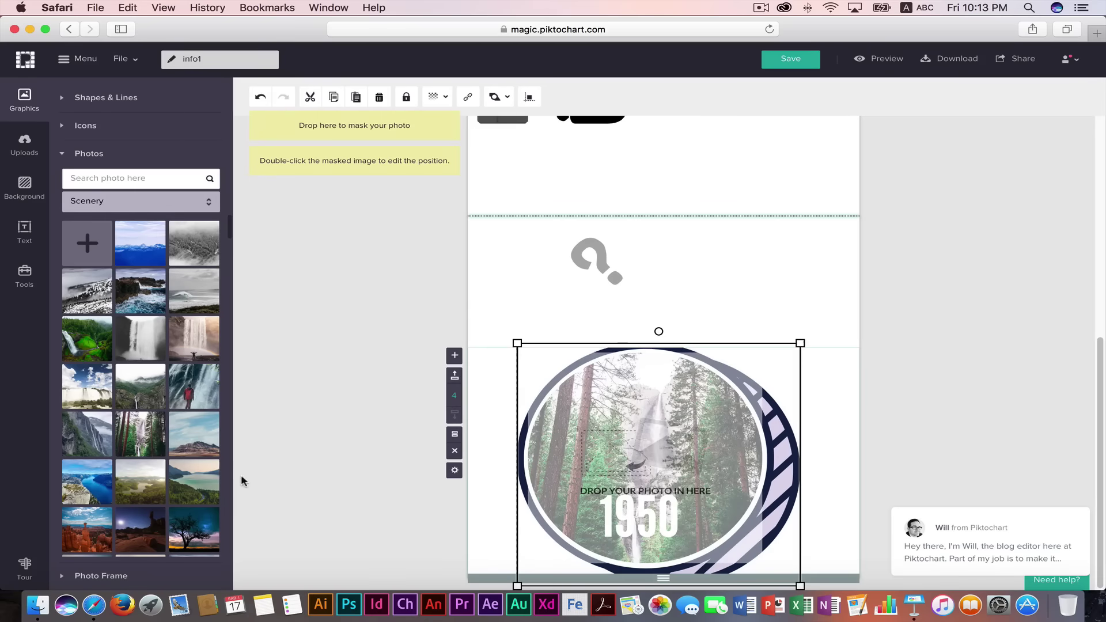
left_click_drag(159, 477, 618, 477)
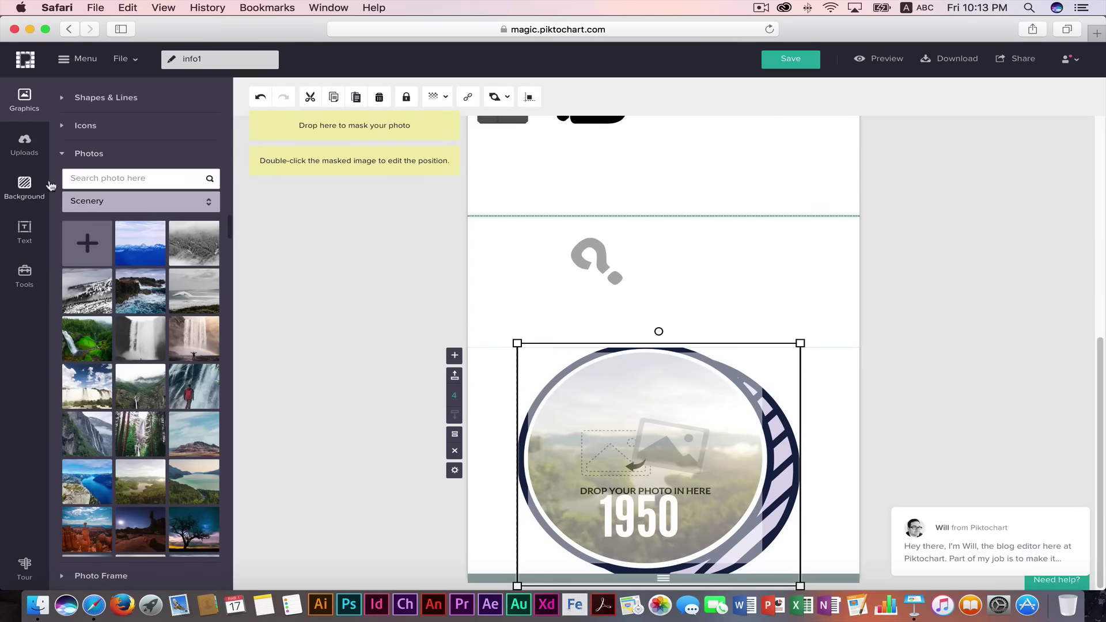
left_click(64, 154)
Add the number 3 photo frame and place it beside the grey question mark.
left_click(62, 182)
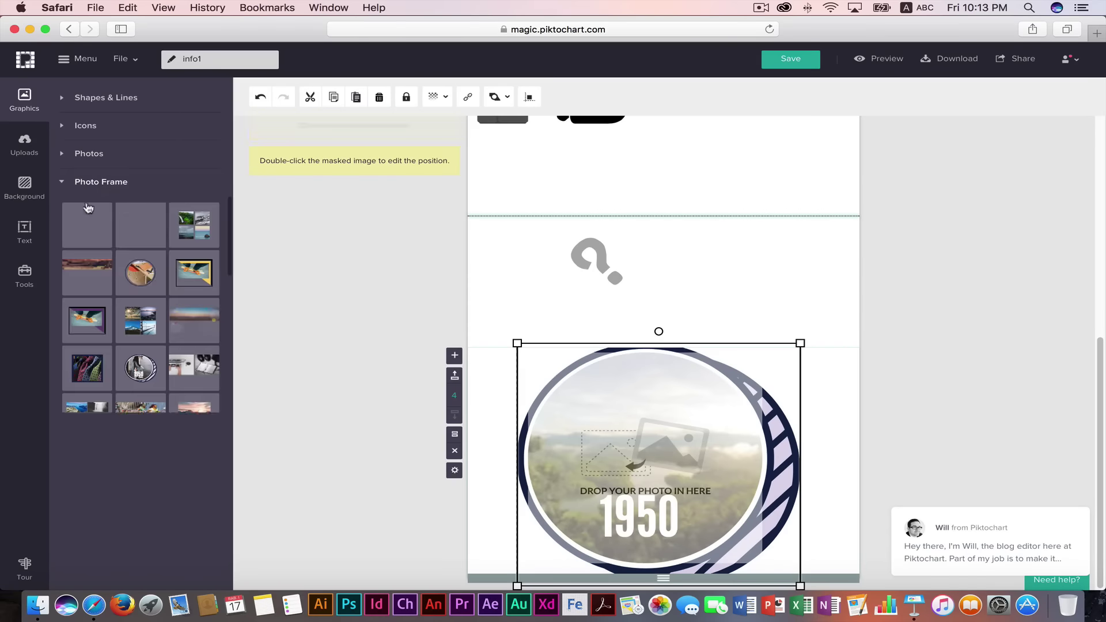
scroll(151, 394, "down", 5)
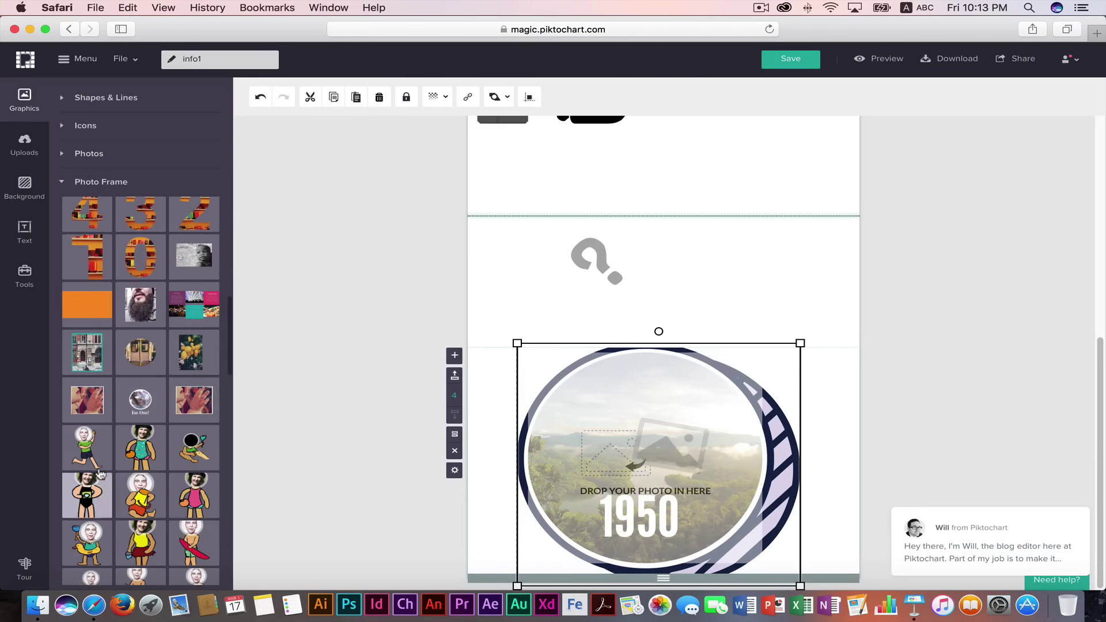
scroll(133, 390, "down", 1)
scroll(133, 391, "down", 3)
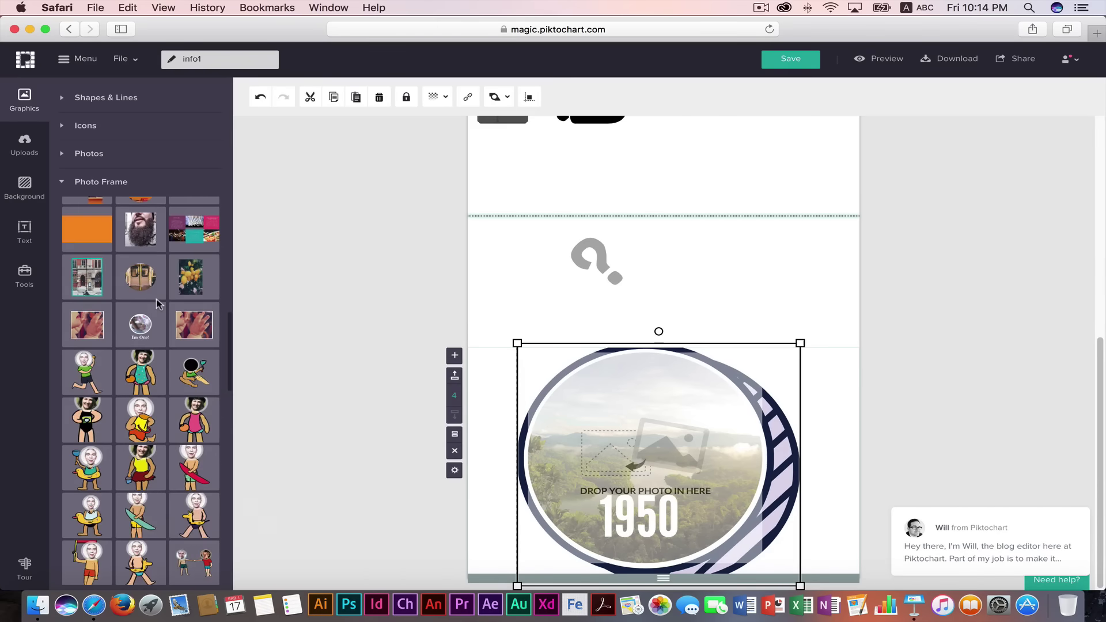
scroll(115, 375, "down", 3)
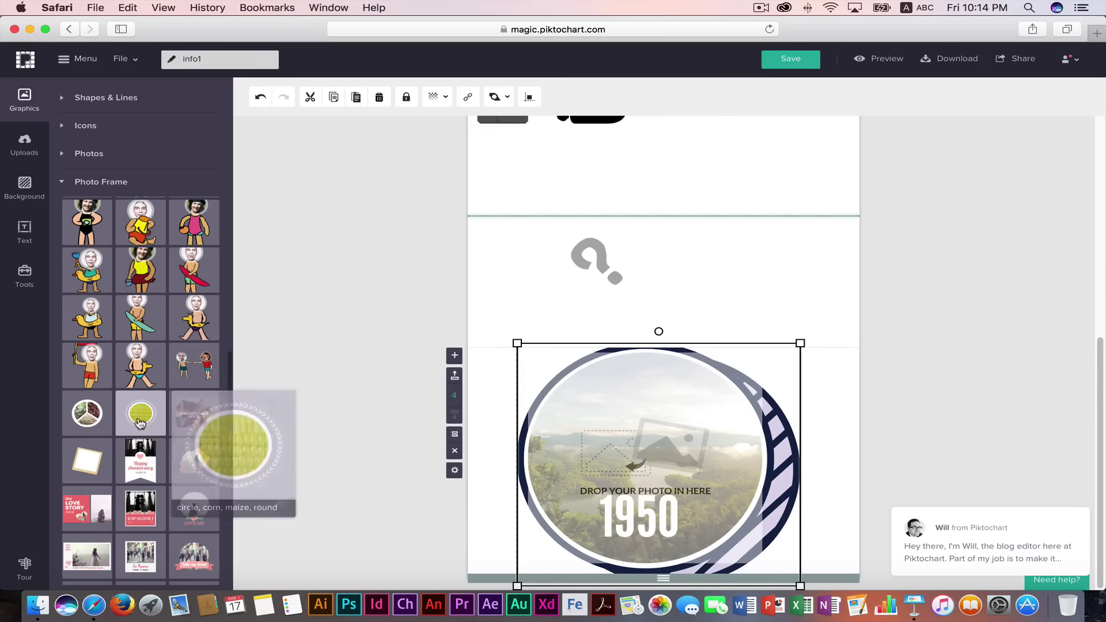
scroll(141, 369, "up", 4)
scroll(143, 305, "up", 1)
left_click_drag(144, 254, 467, 279)
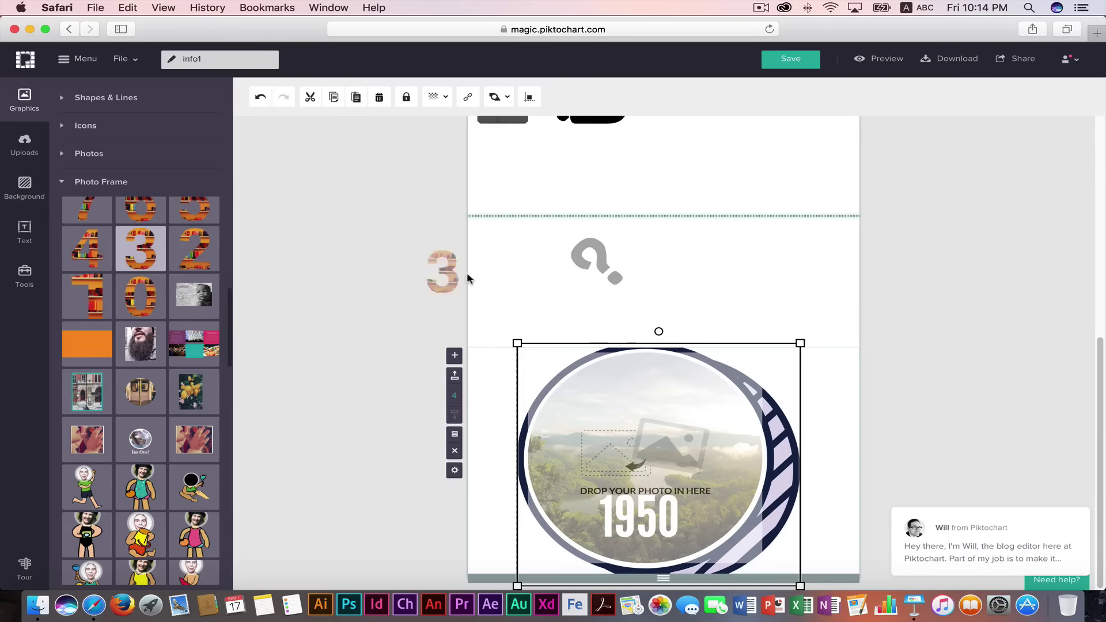
left_click_drag(547, 276, 590, 300)
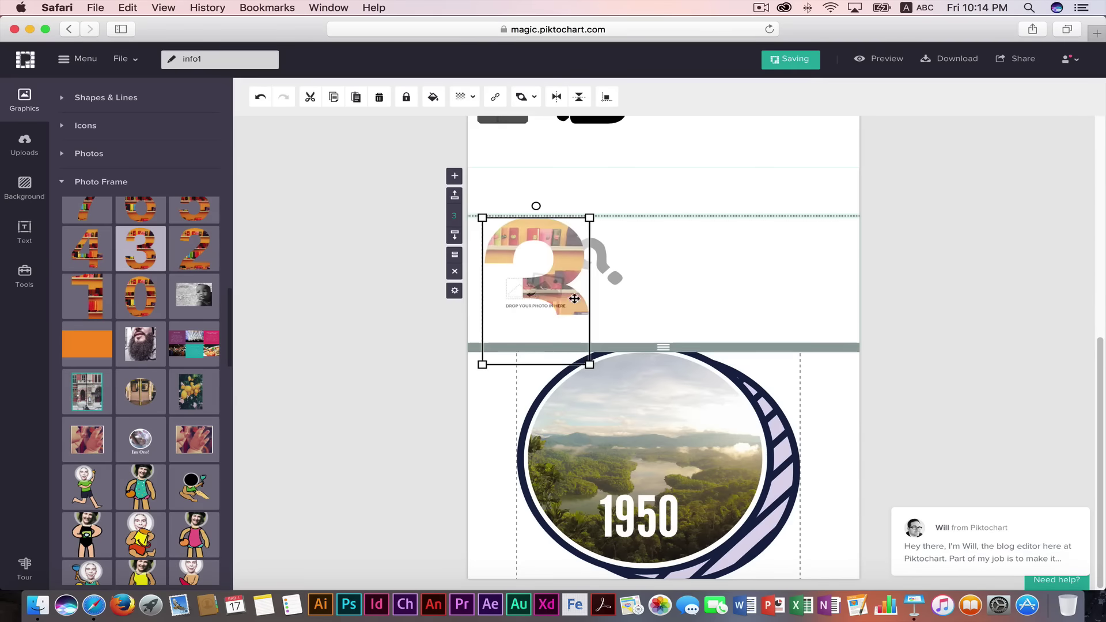
Fill the 3 frame with the black-and-white waterfall photo, deleting the stray copy.
left_click(63, 154)
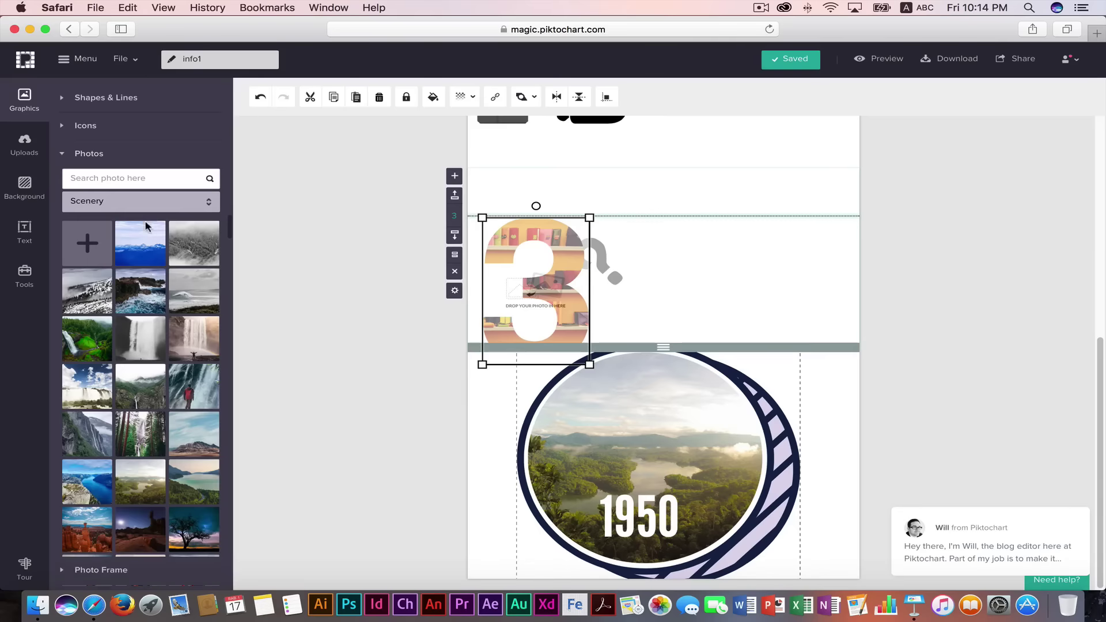
left_click(141, 339)
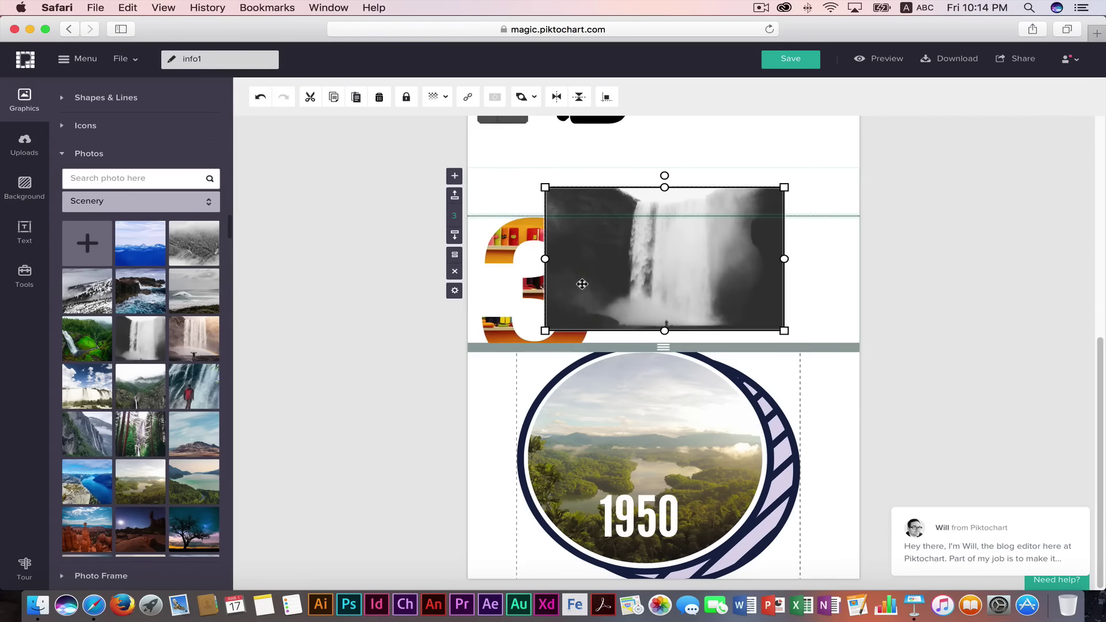
key("Delete")
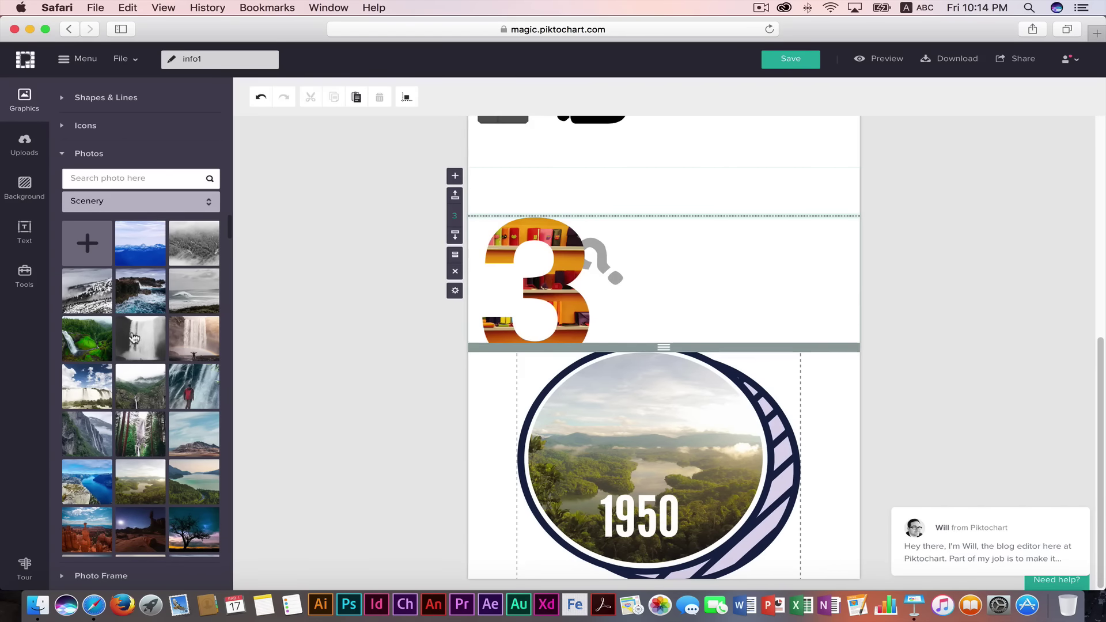
left_click_drag(541, 289, 618, 301)
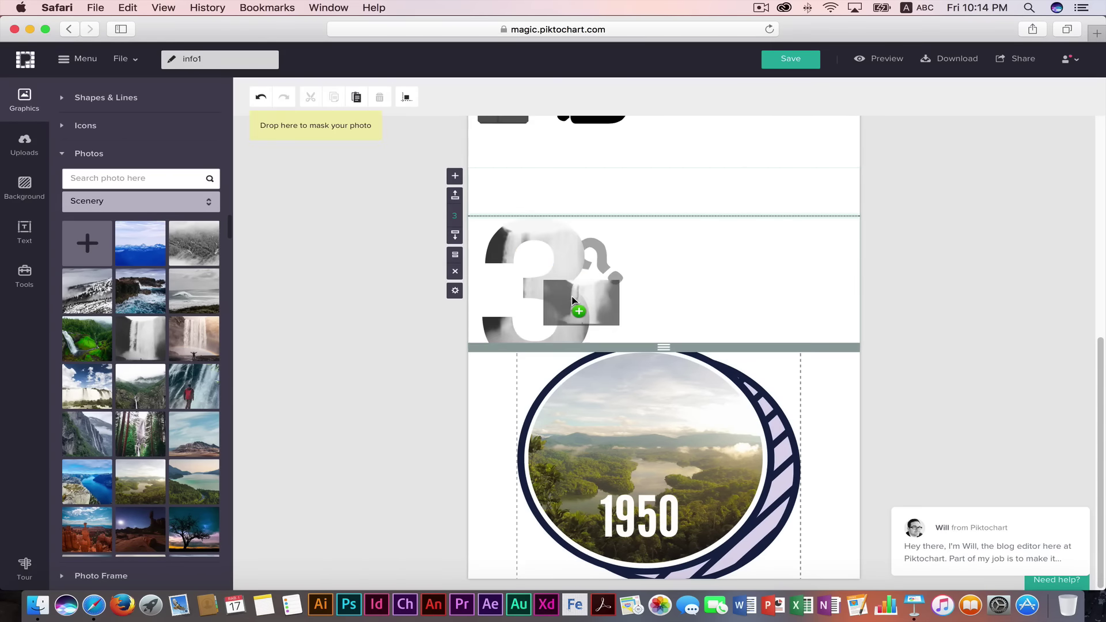
left_click(673, 304)
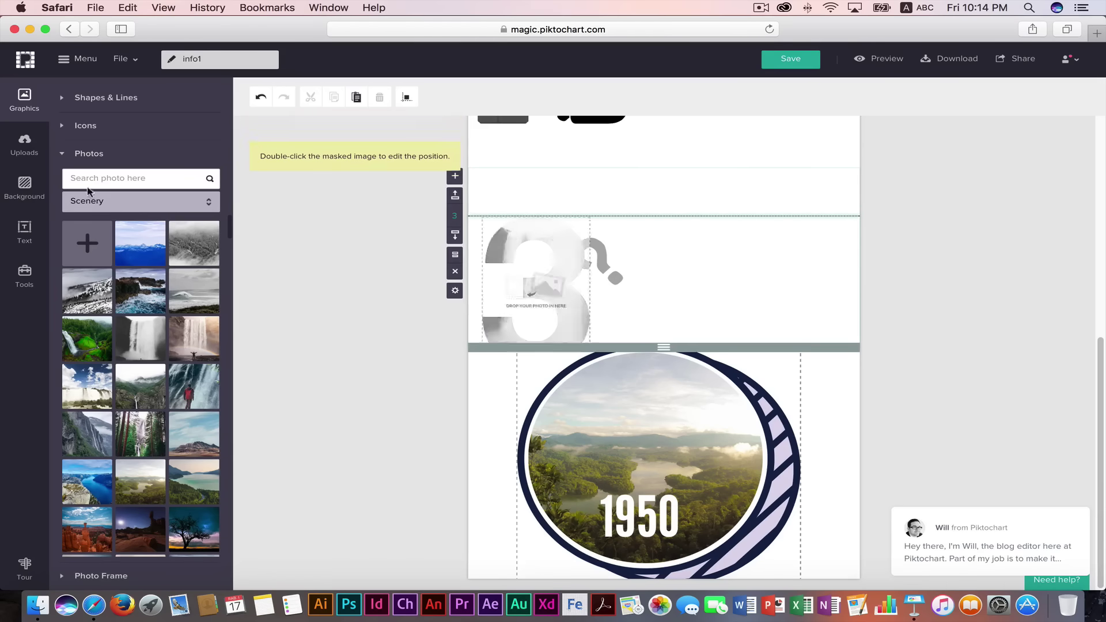
left_click(75, 153)
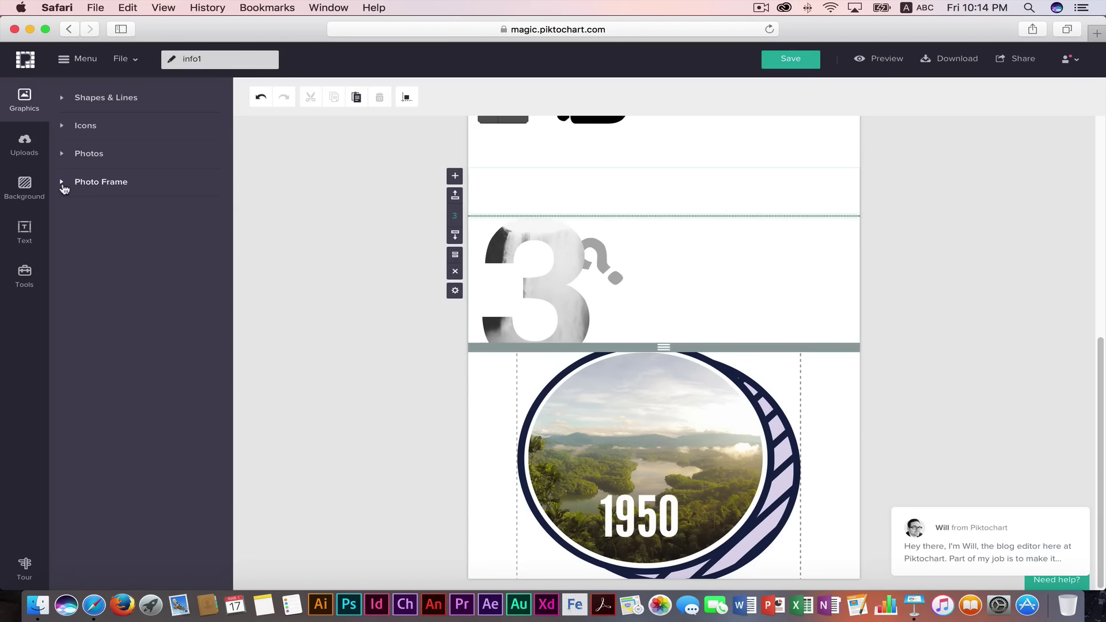
Scroll through the Photo Frame choices, collapse them, and show the Uploads image library.
left_click(62, 182)
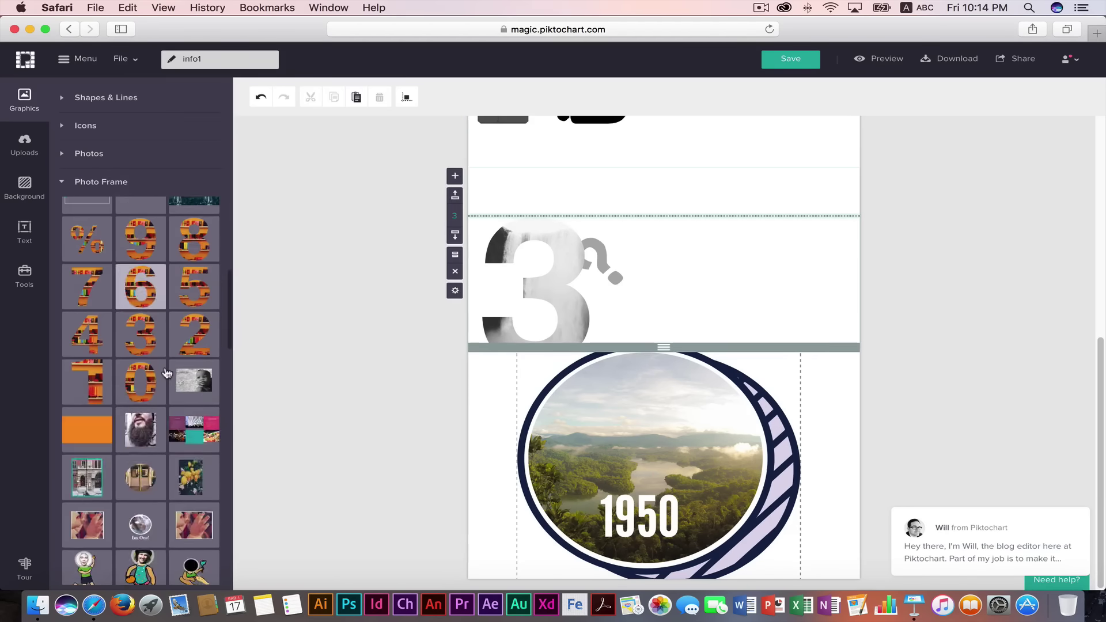
scroll(166, 373, "down", 5)
scroll(167, 374, "down", 5)
scroll(166, 375, "down", 3)
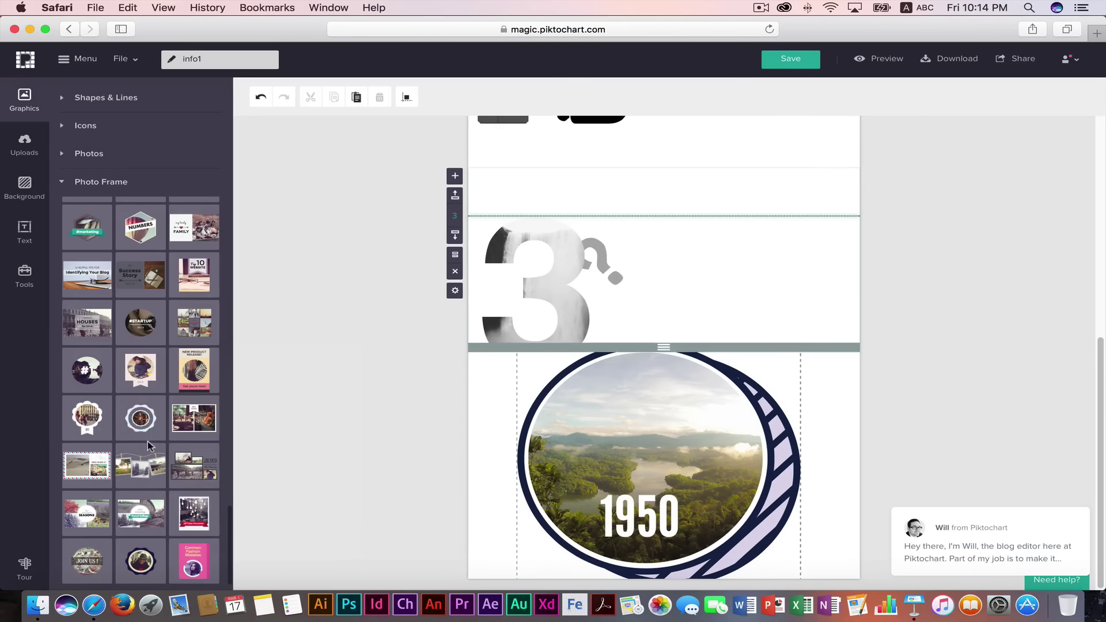
mouse_move(140, 369)
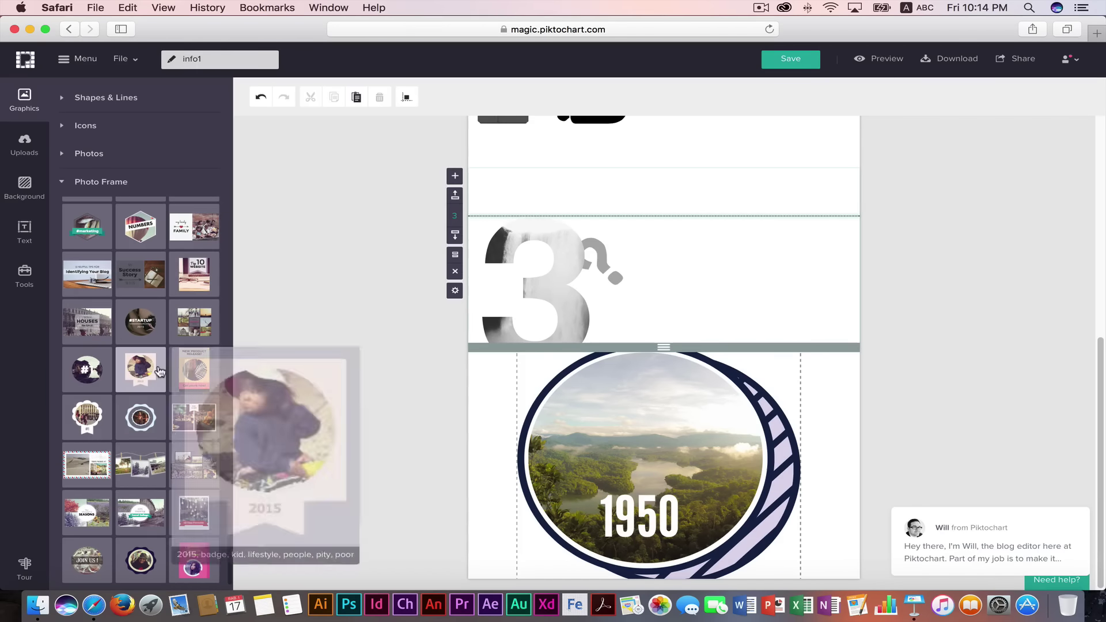
left_click(62, 182)
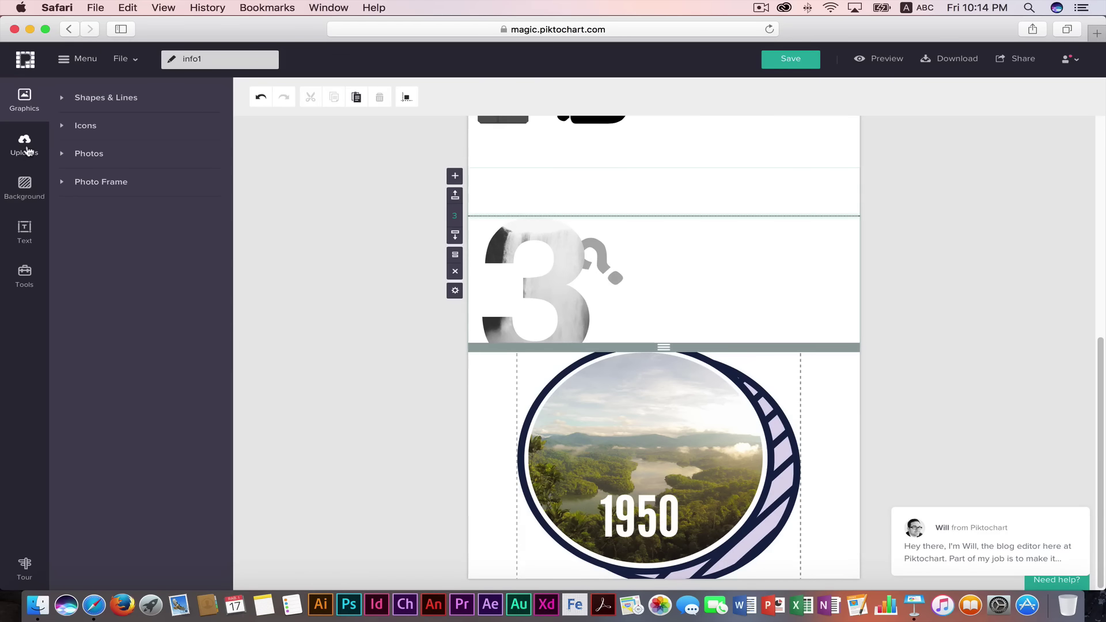
left_click(26, 150)
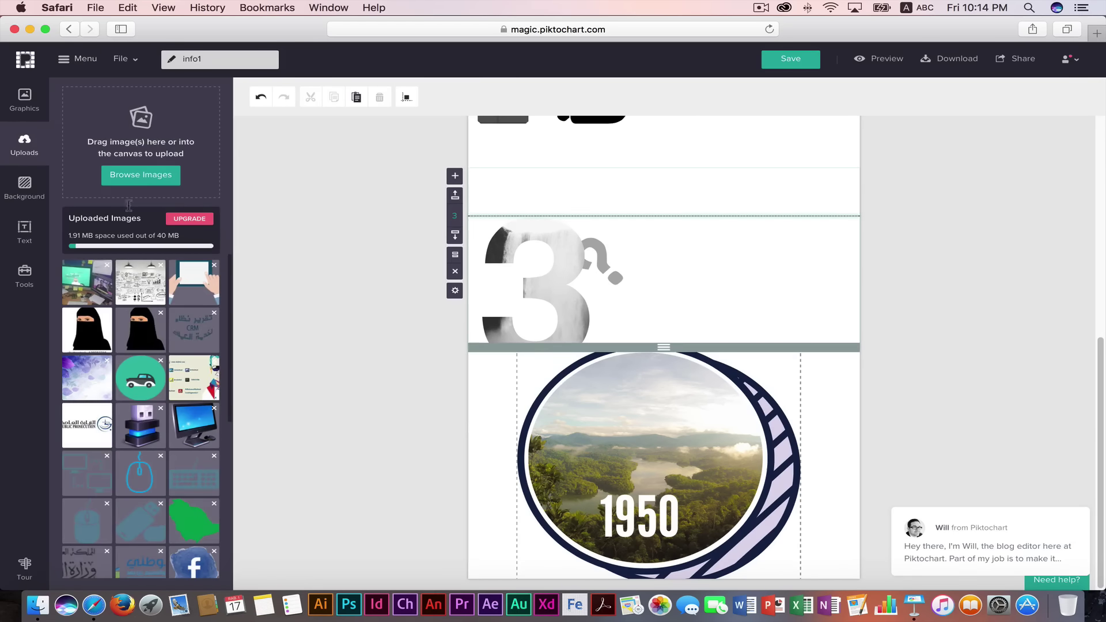
Delete the number-3 frame from block 3 and the circular 1950 photo group from block 4.
left_click(139, 176)
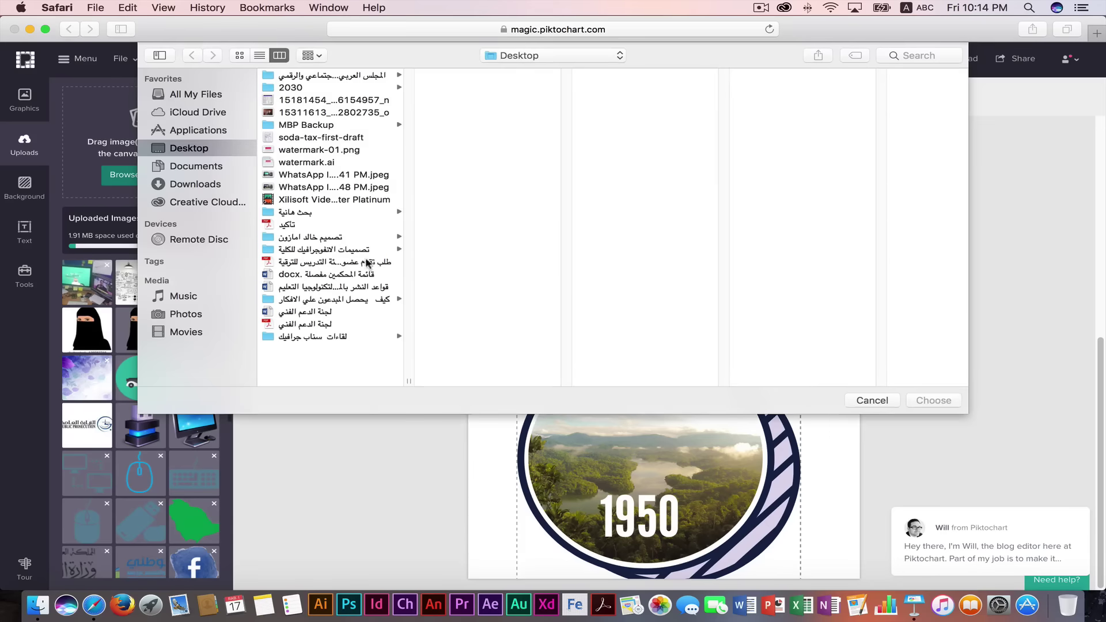
left_click(872, 401)
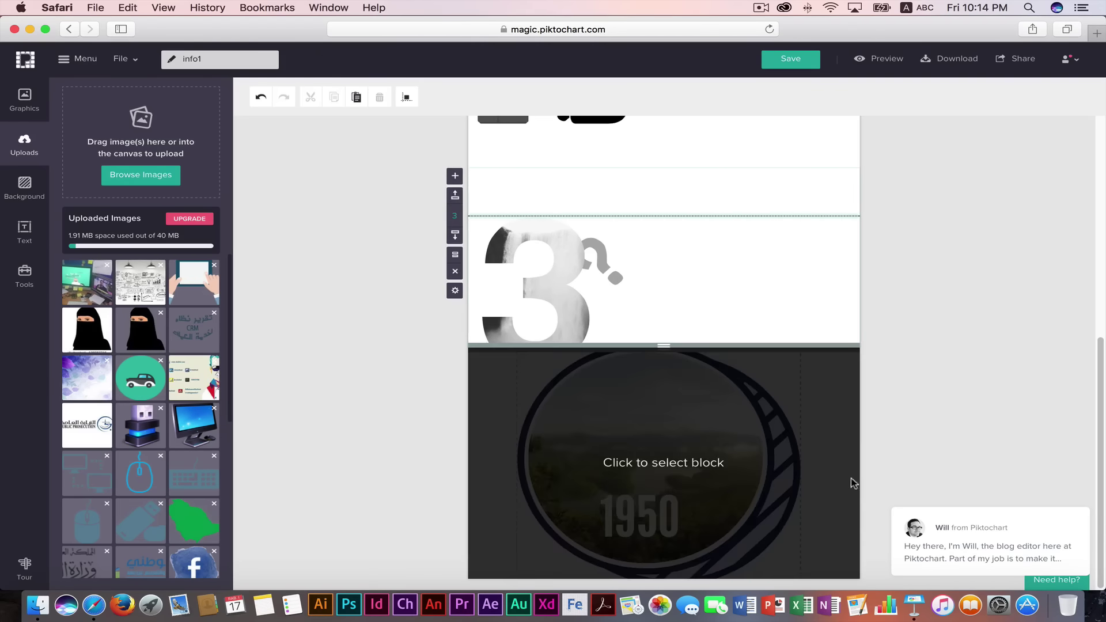
left_click(517, 255)
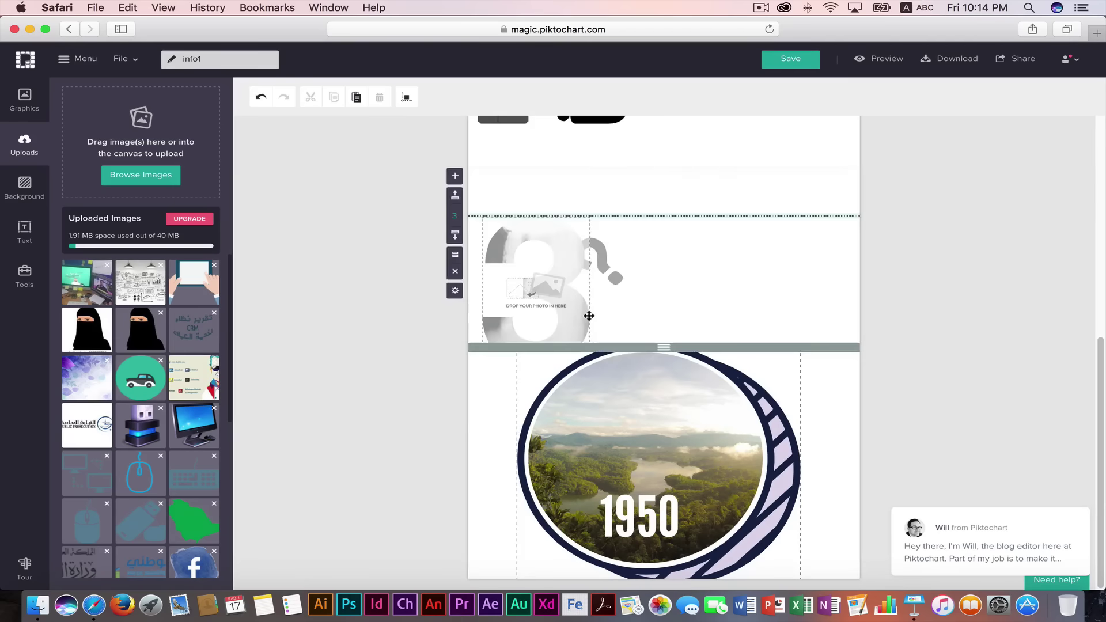
left_click(579, 311)
key("Delete")
left_click(708, 394)
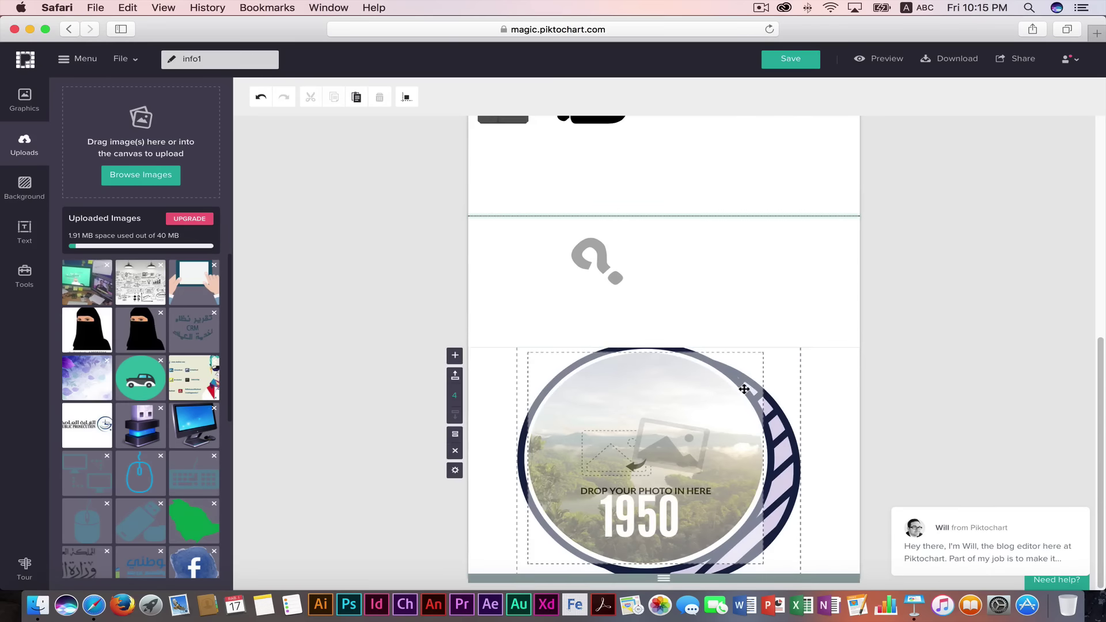
key("Delete")
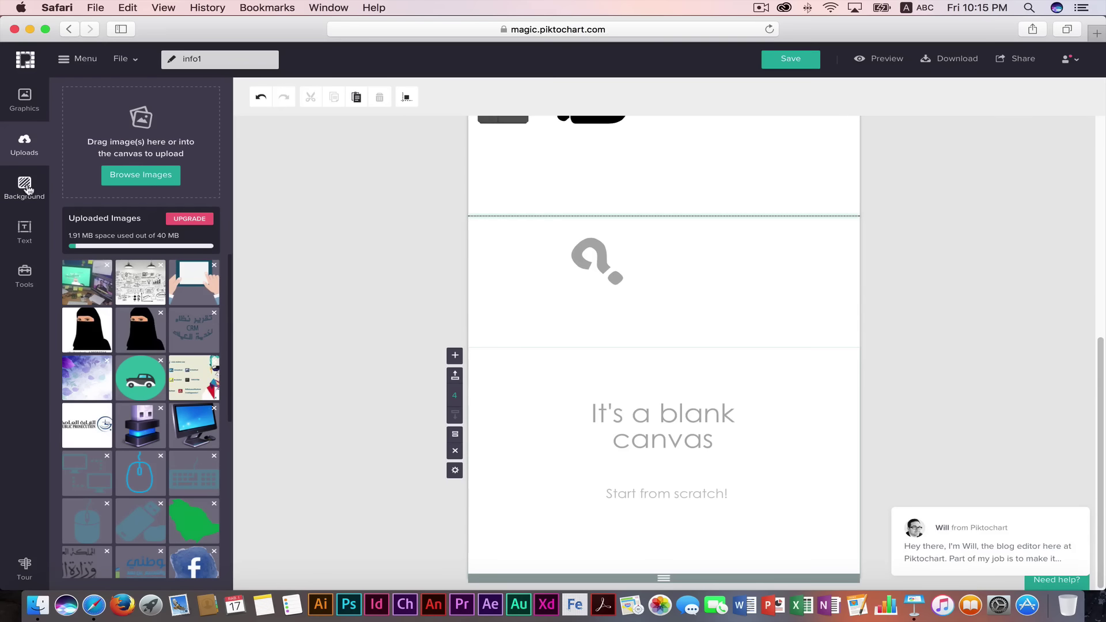
Set the third block's background colour to yellow, after trying tan and salmon red.
left_click(26, 185)
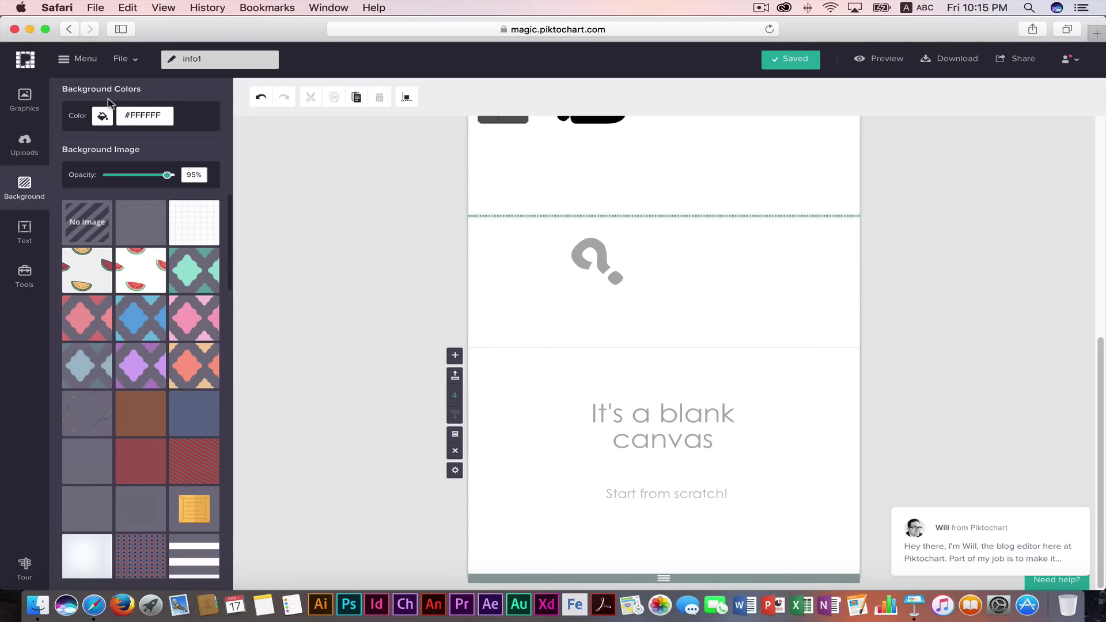
left_click_drag(143, 89, 68, 89)
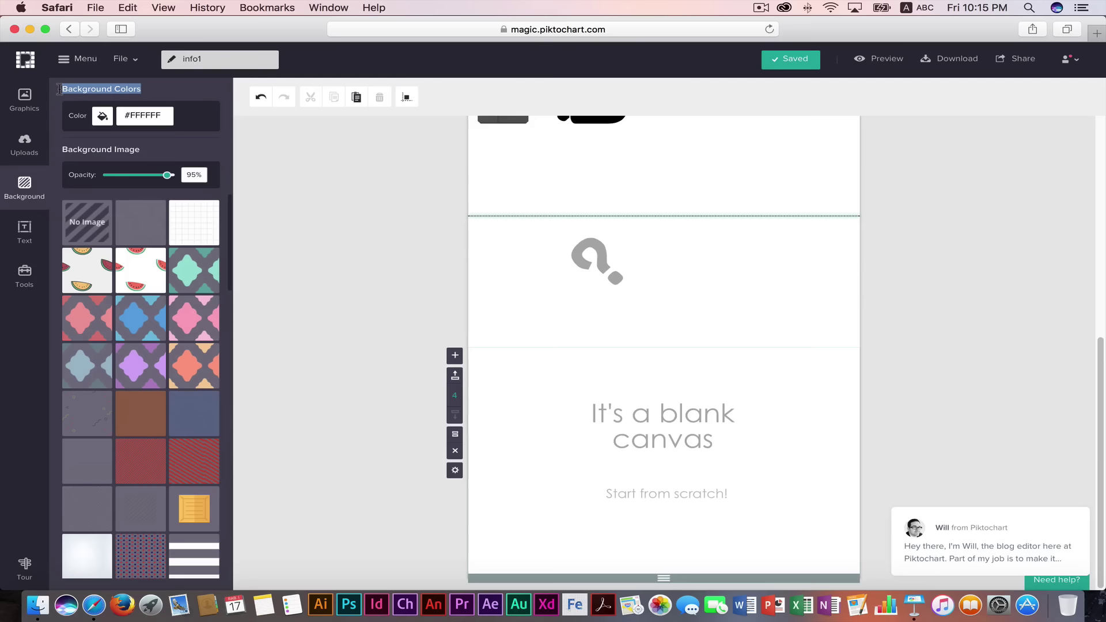
left_click_drag(164, 157, 57, 141)
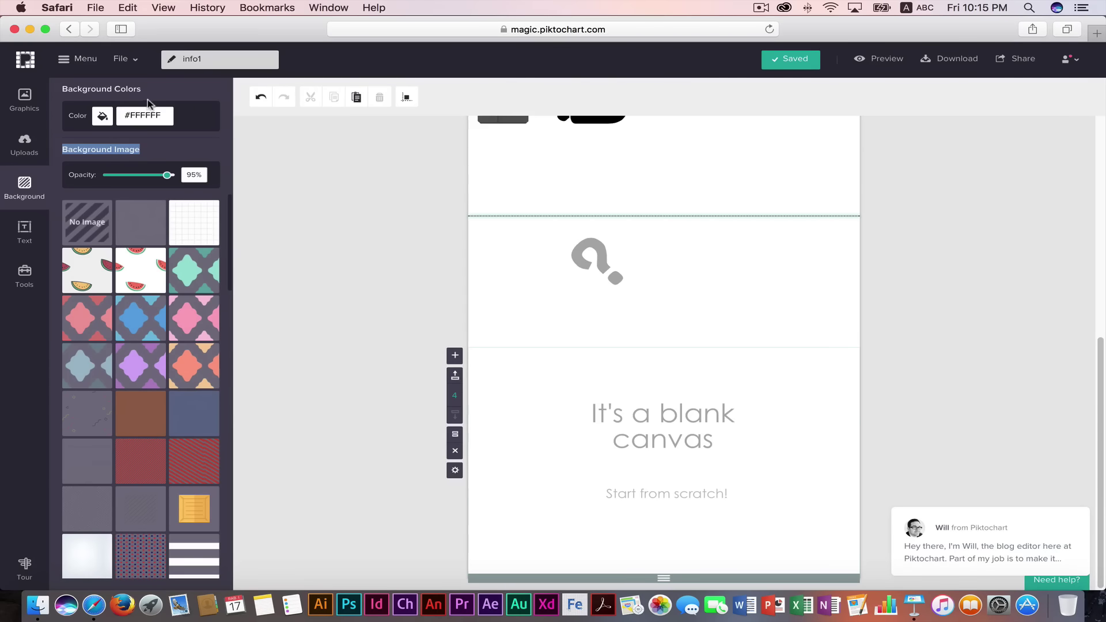
left_click(542, 343)
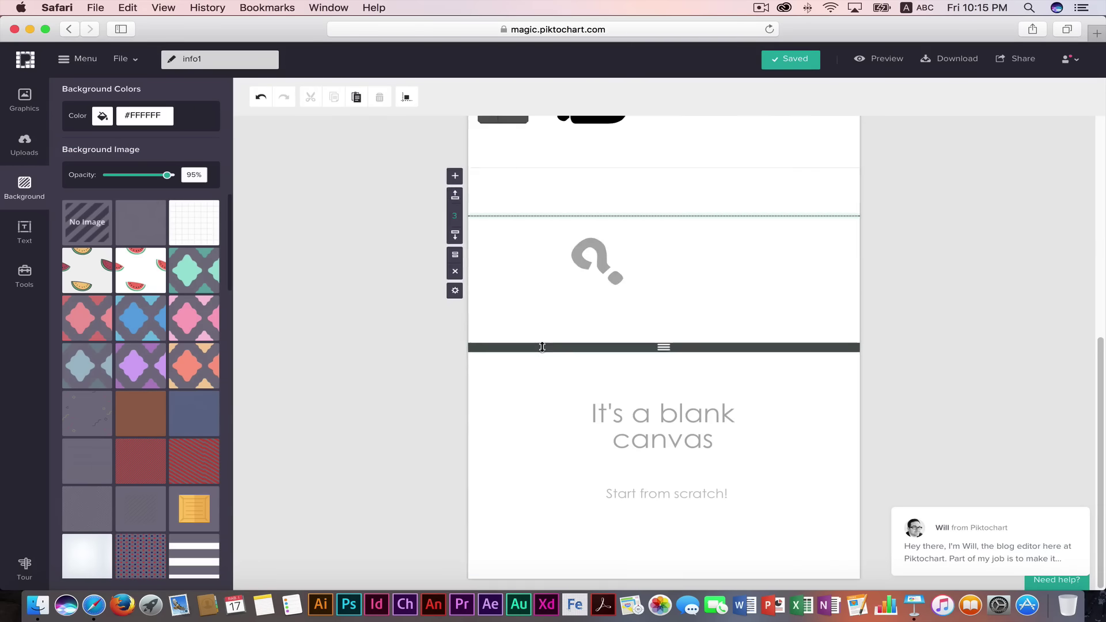
left_click(542, 346)
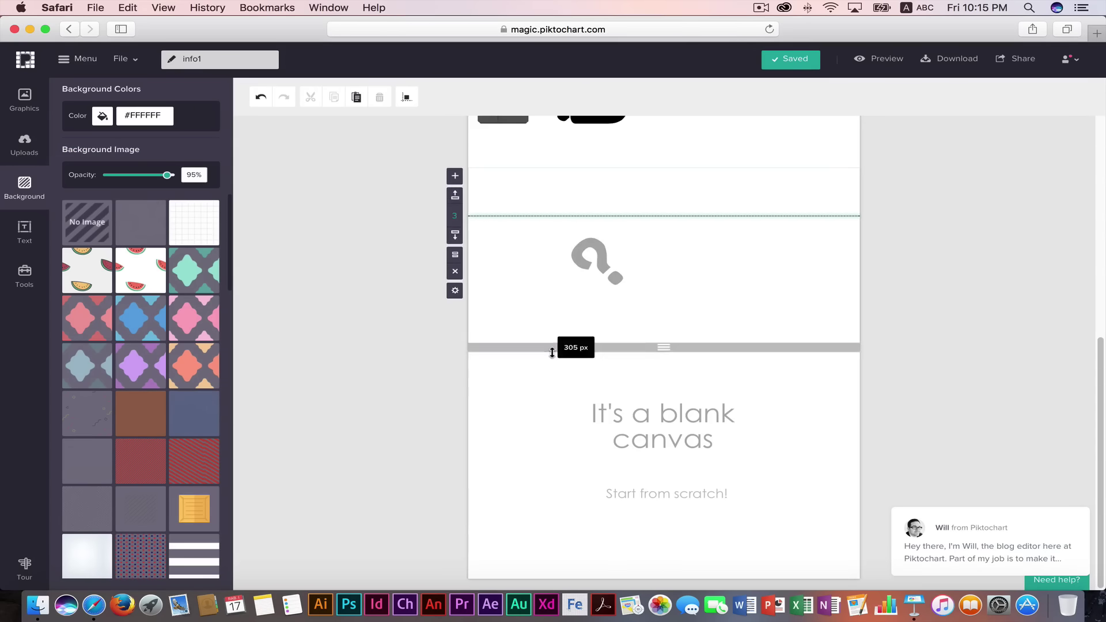
left_click(108, 117)
left_click(117, 167)
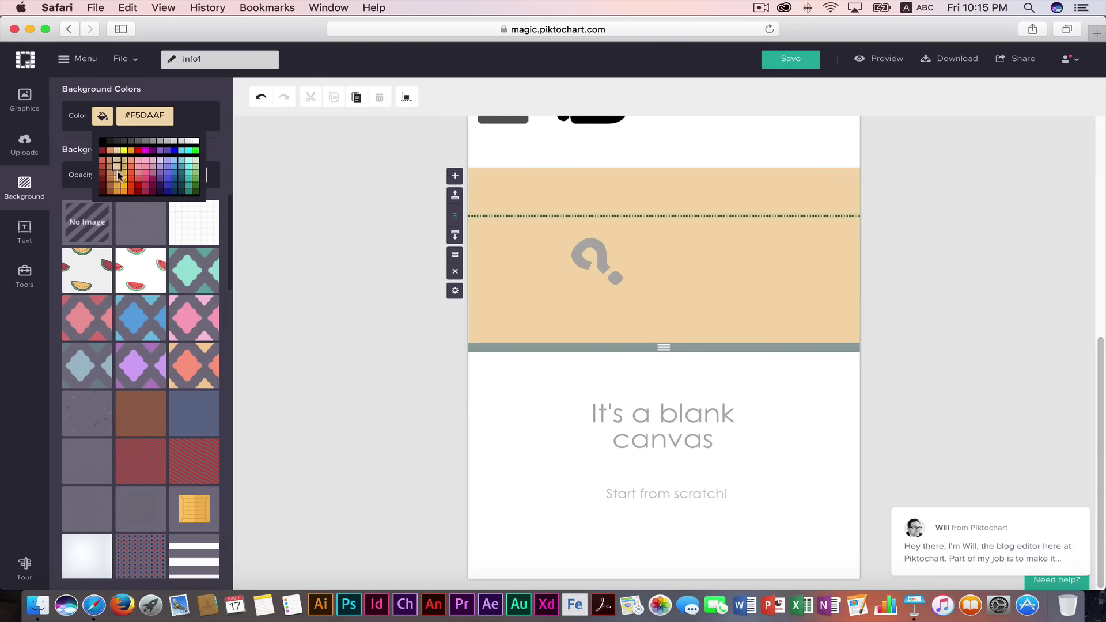
left_click(108, 161)
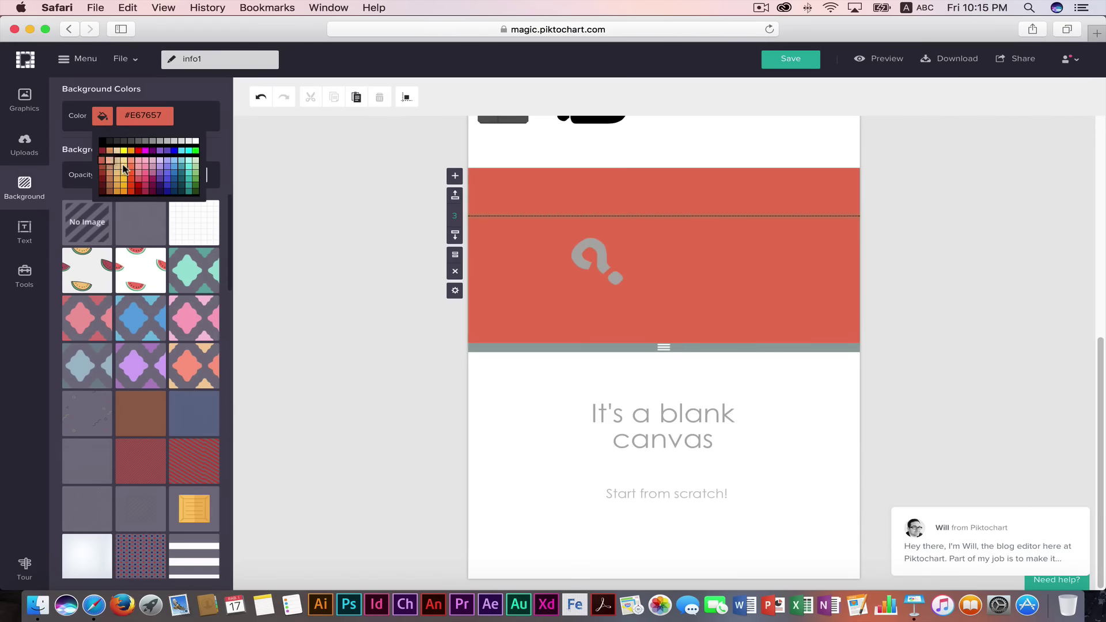
left_click(125, 169)
Try several background images on the blank fourth block, settling on white vertical planks.
left_click(586, 395)
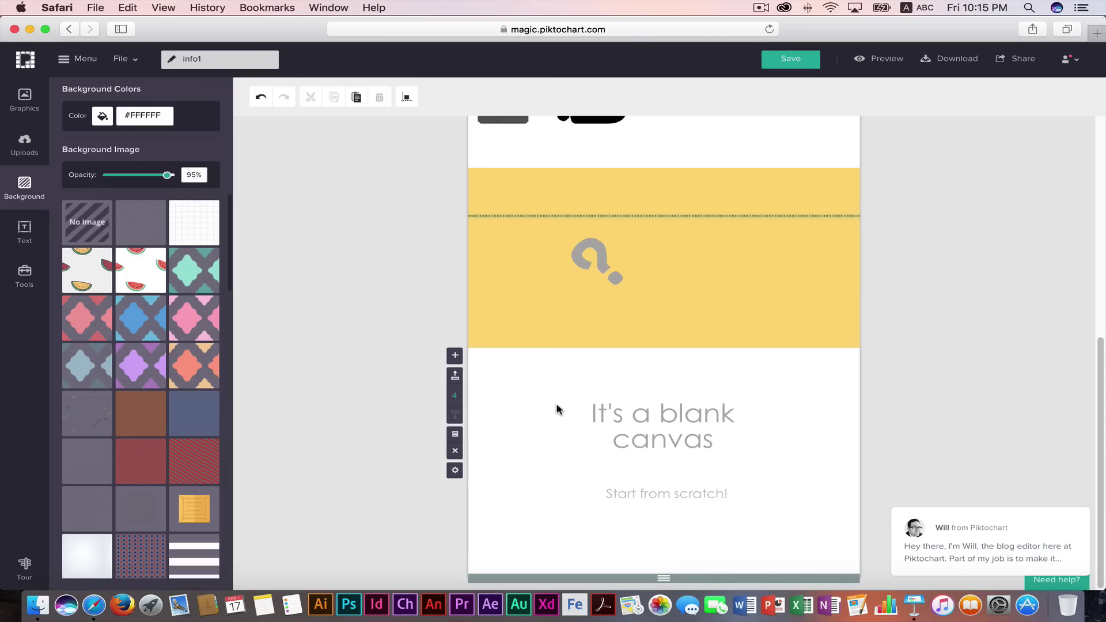
scroll(138, 383, "down", 5)
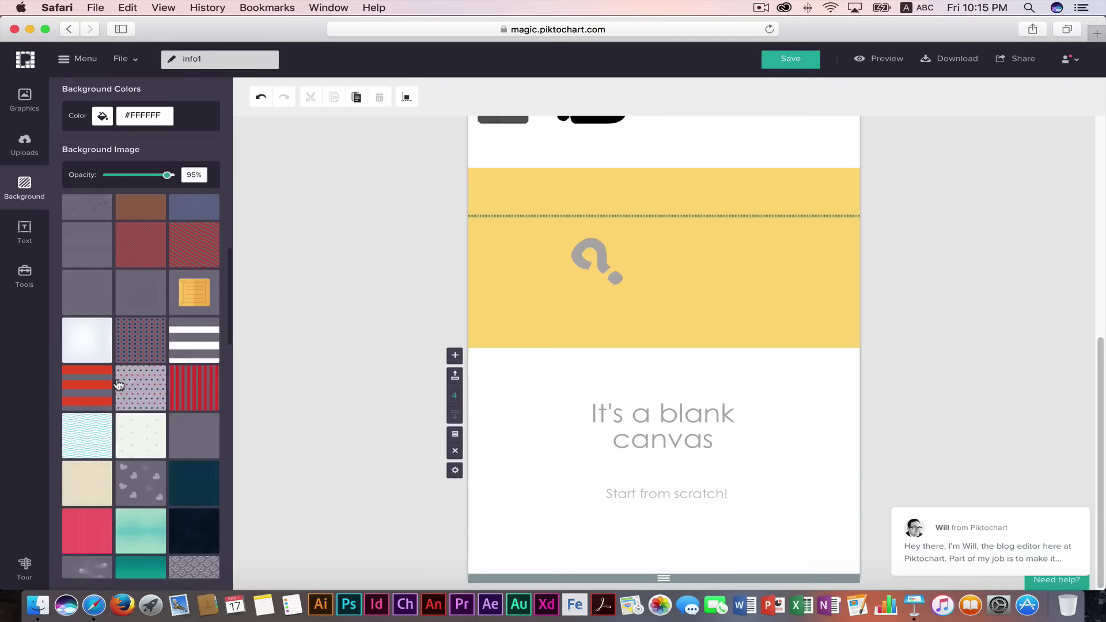
scroll(138, 383, "down", 5)
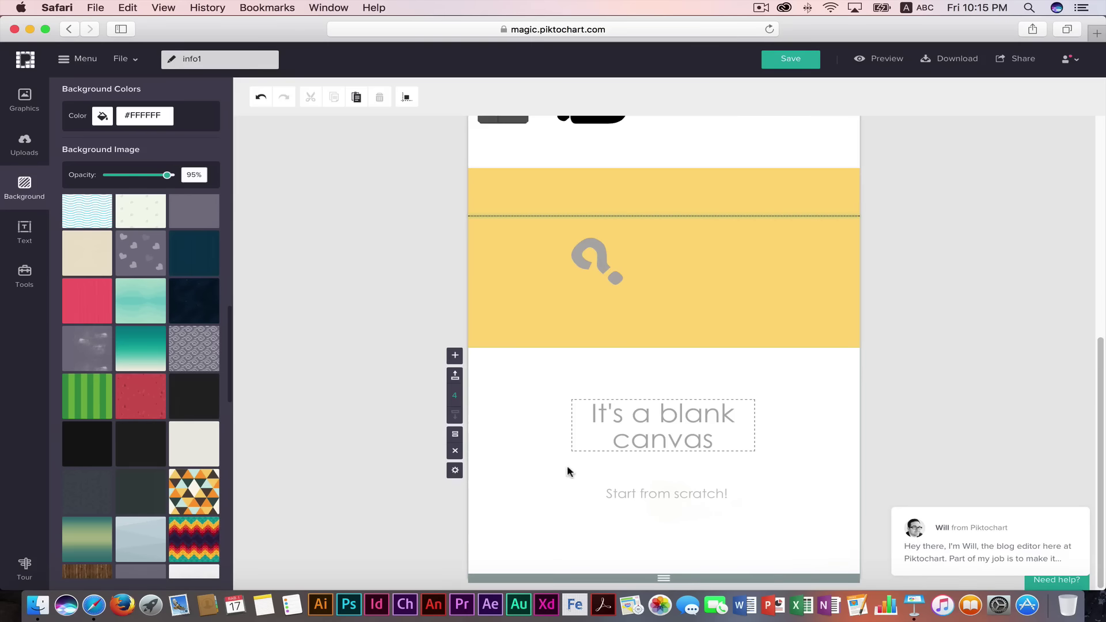
scroll(160, 459, "down", 4)
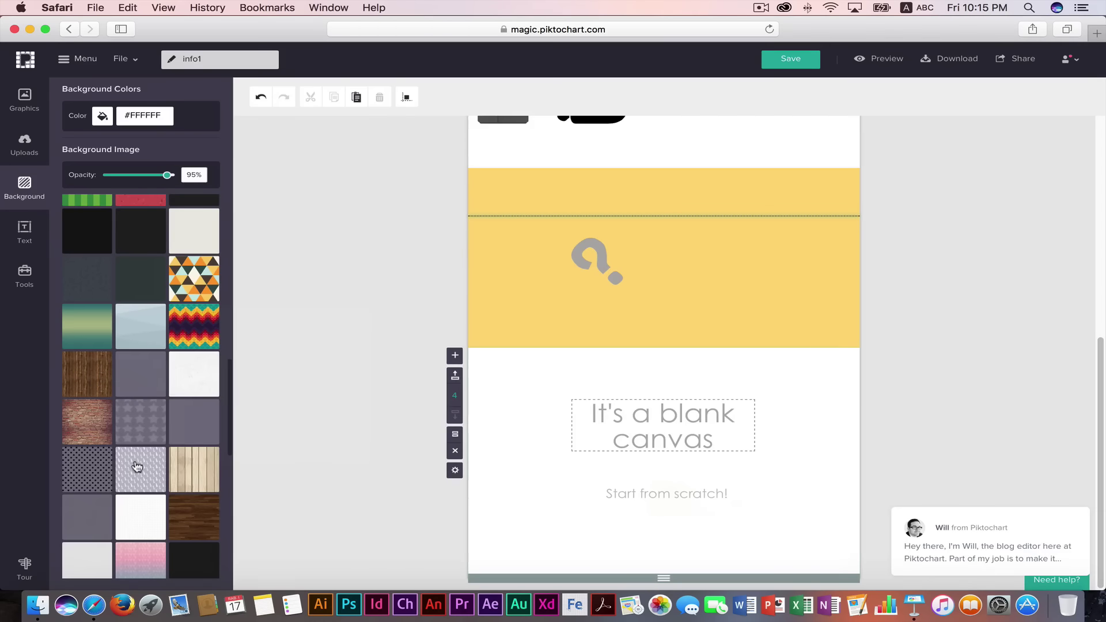
left_click(205, 480)
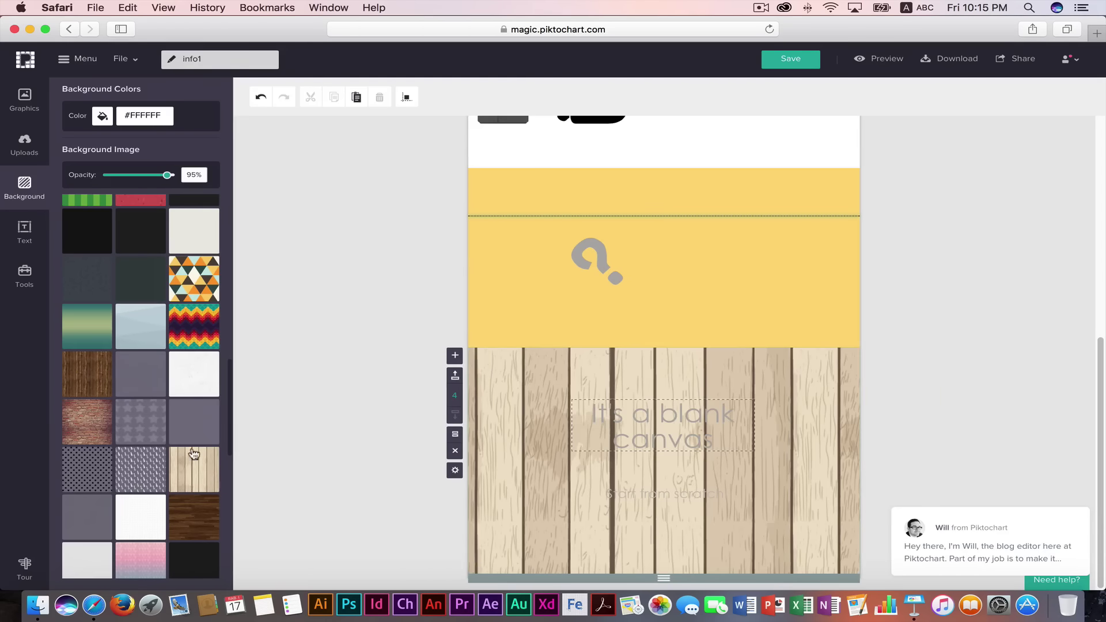
scroll(193, 455, "down", 3)
left_click(144, 479)
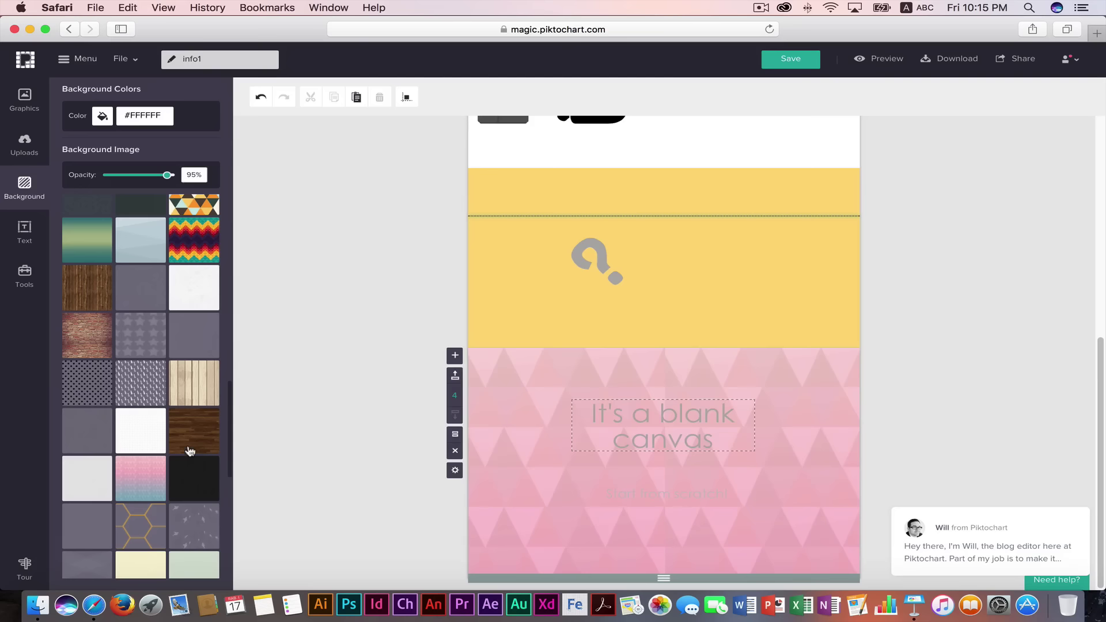
left_click(190, 451)
scroll(191, 461, "down", 3)
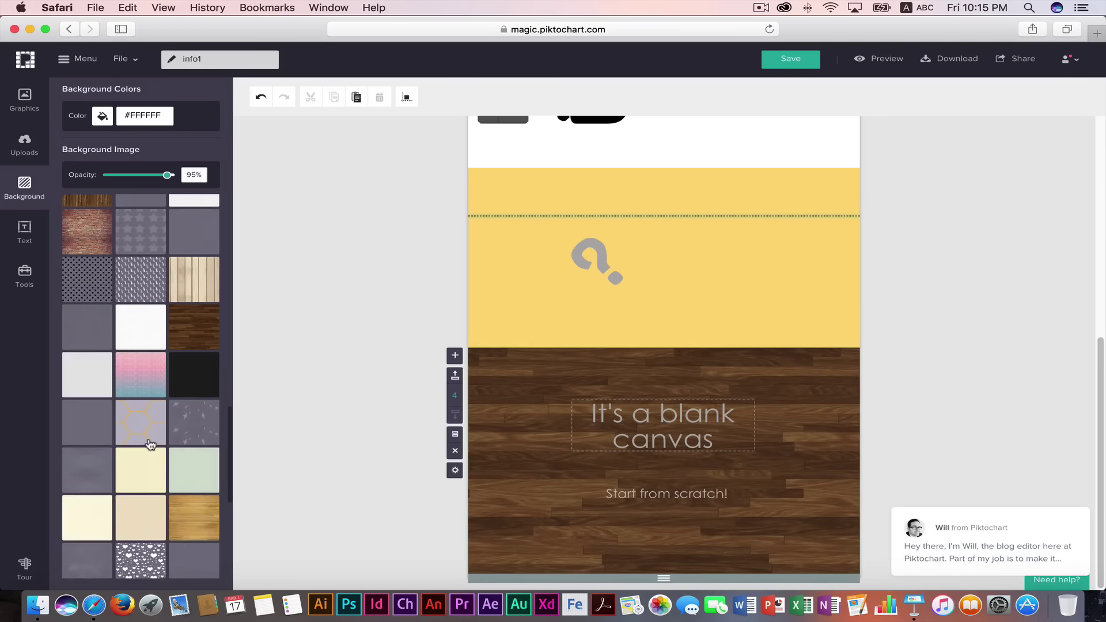
left_click(148, 444)
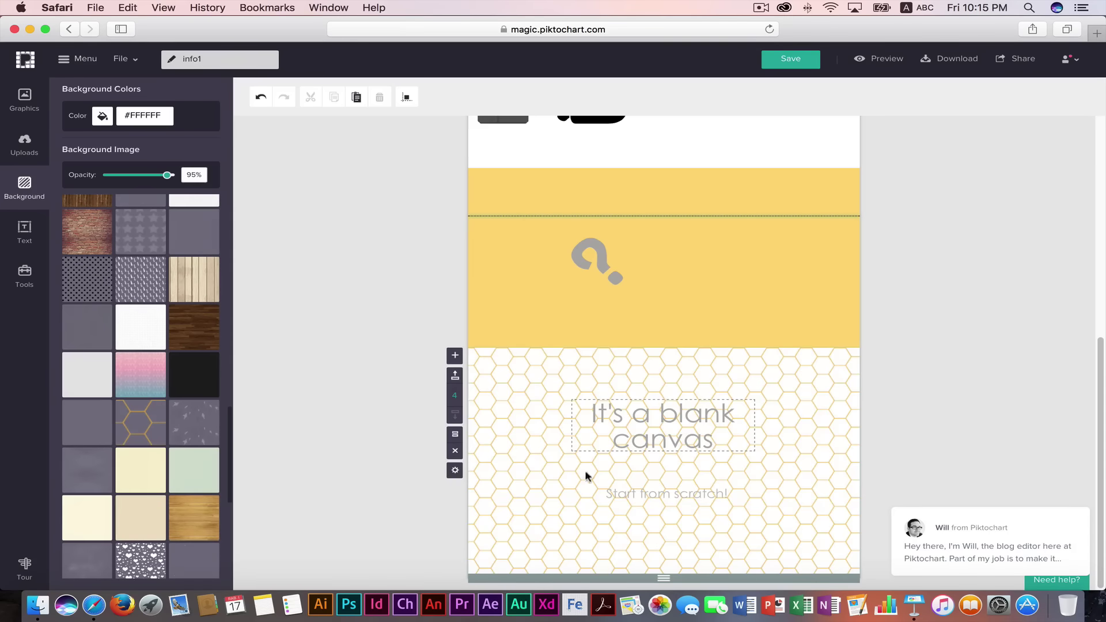
left_click(153, 481)
left_click(194, 518)
scroll(191, 512, "down", 3)
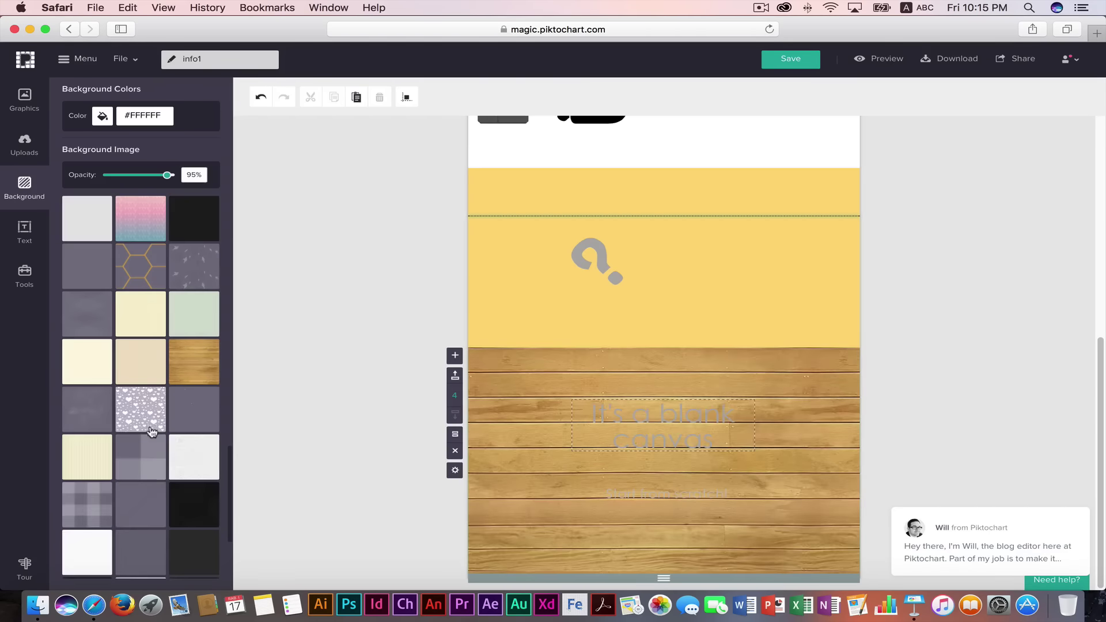
left_click(151, 430)
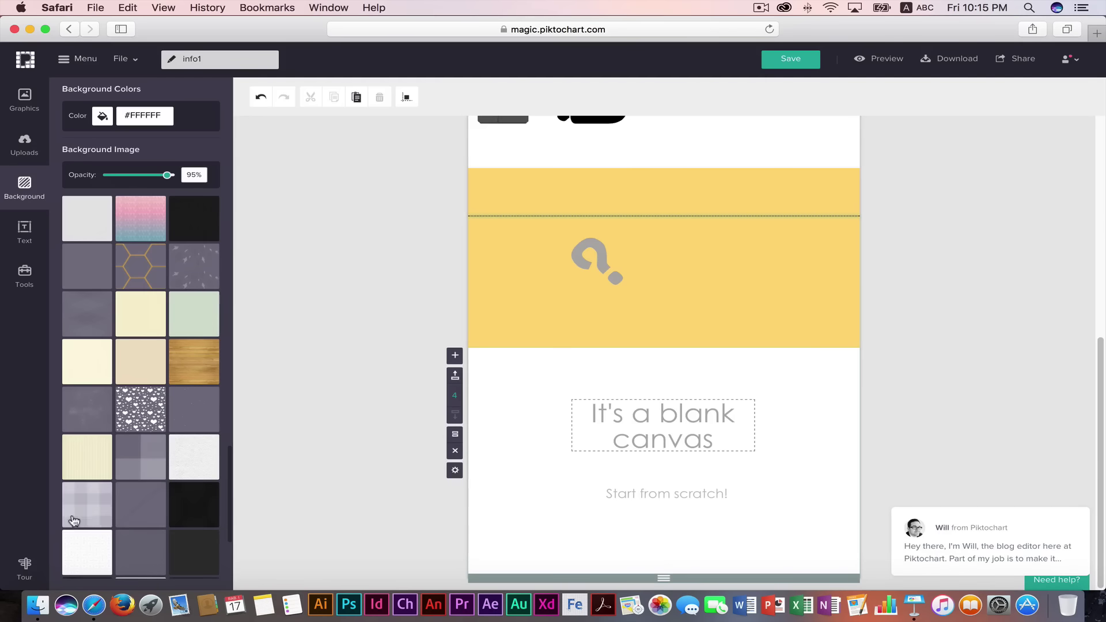
left_click(92, 467)
scroll(134, 466, "down", 3)
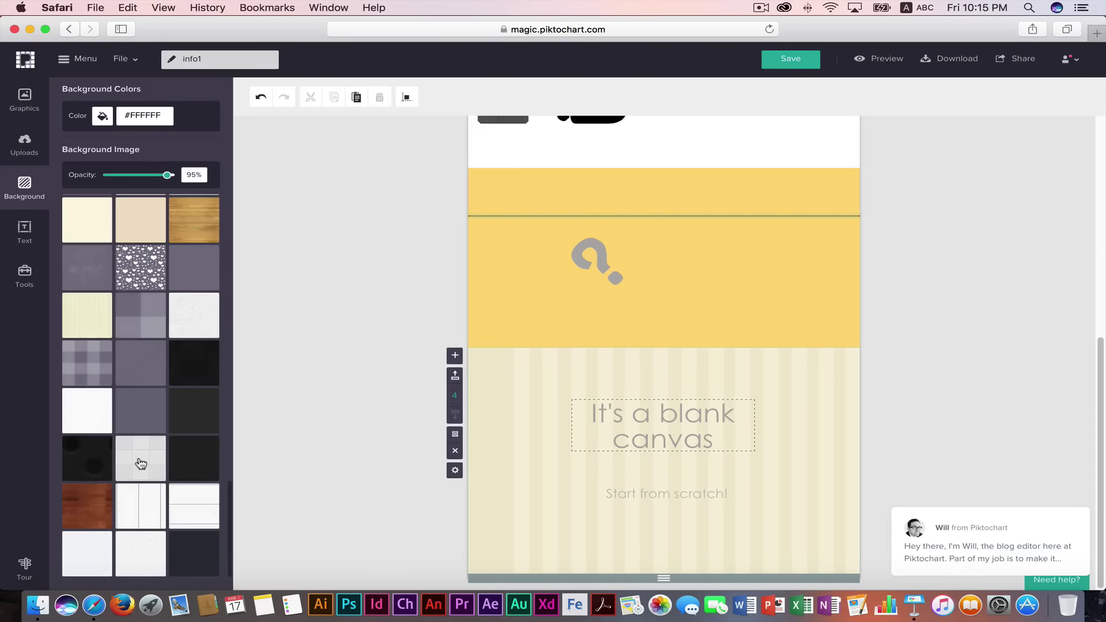
left_click(80, 498)
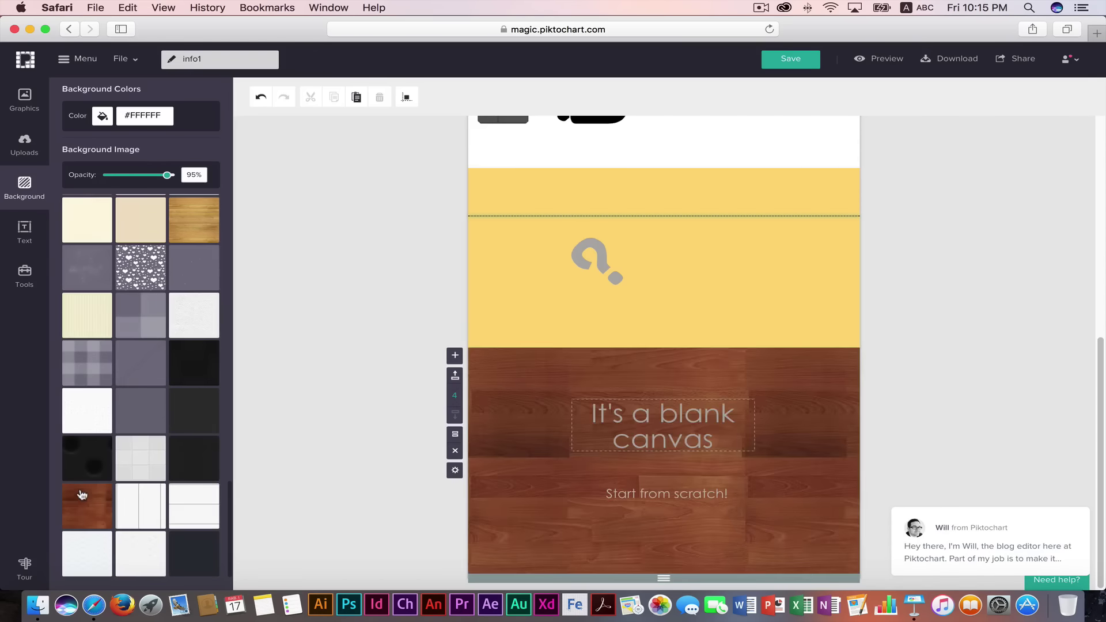
left_click(138, 517)
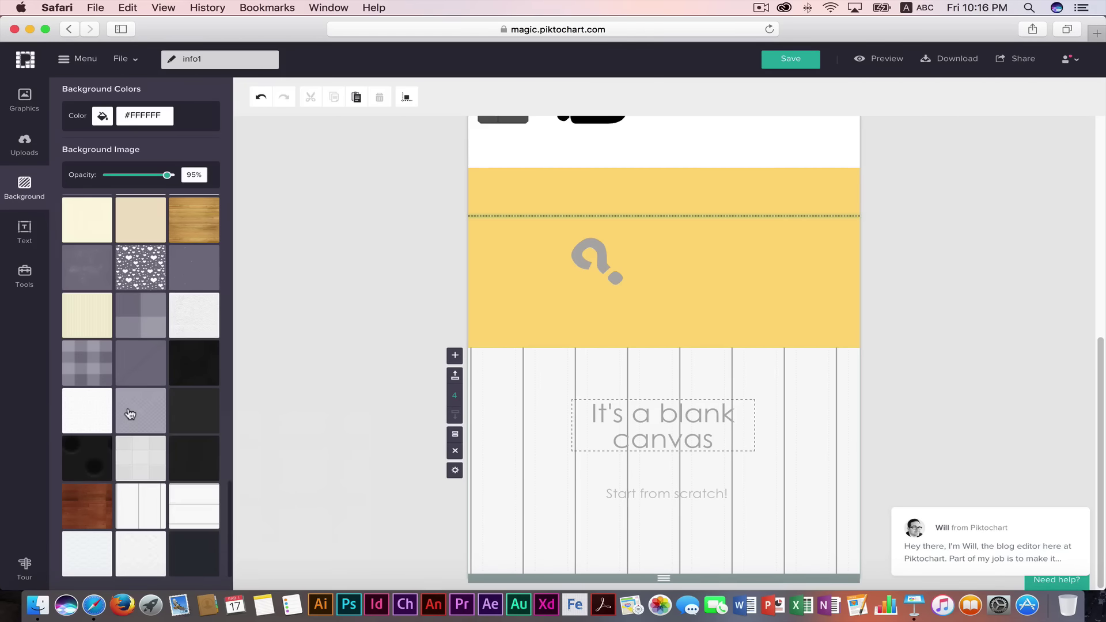
Set the fourth block's background to a fish pattern at about 30% opacity, then show Text styles.
scroll(130, 413, "up", 7)
left_click_drag(168, 175, 126, 175)
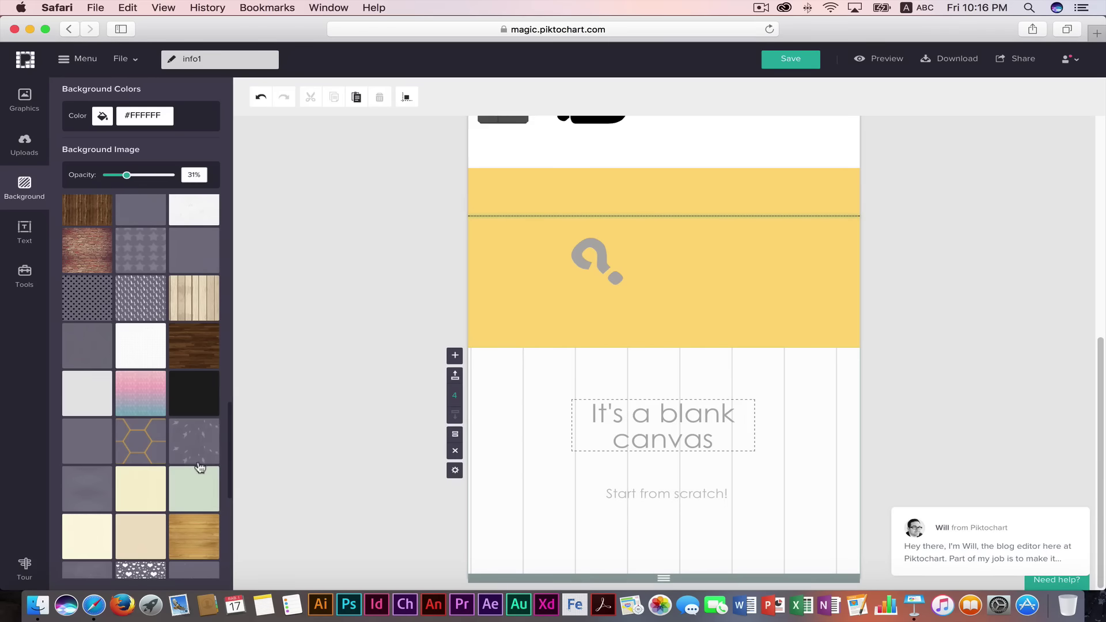
left_click(194, 445)
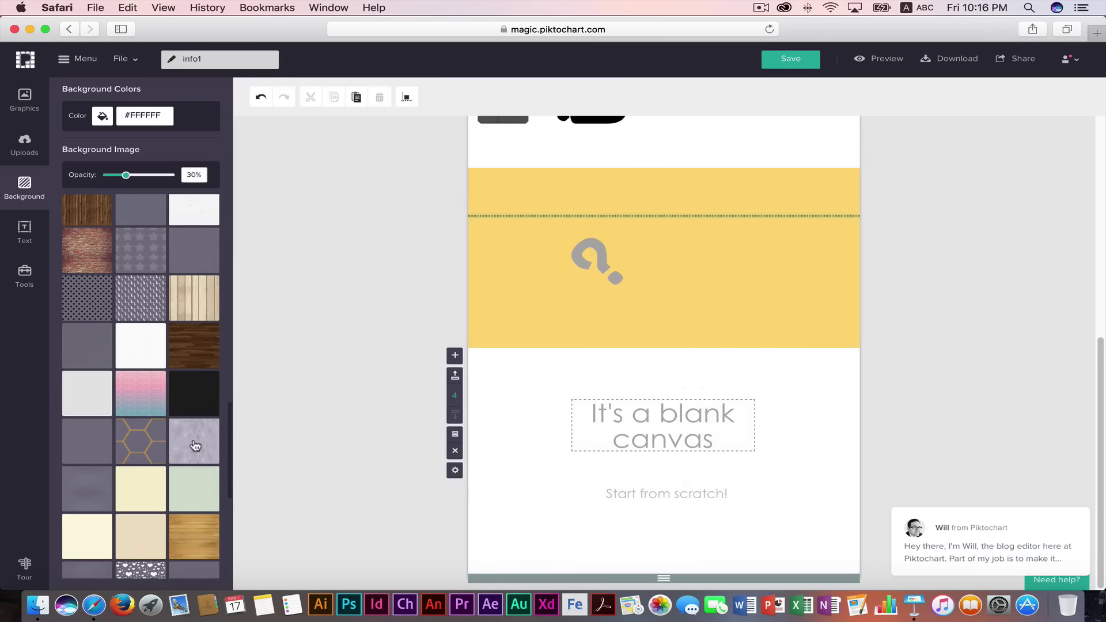
left_click(370, 449)
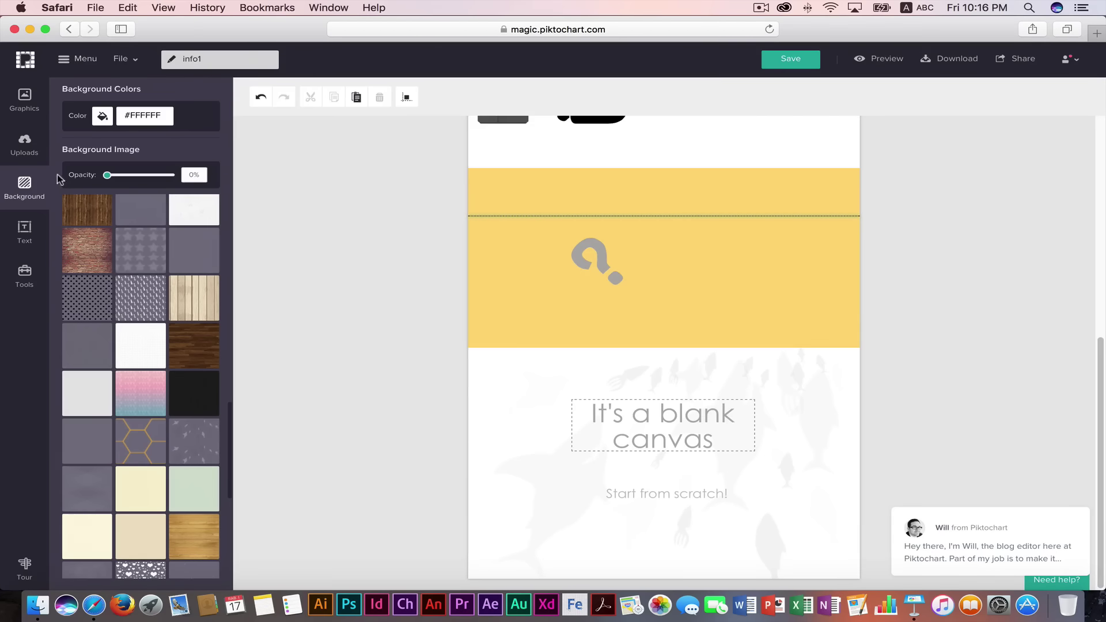
scroll(138, 346, "up", 15)
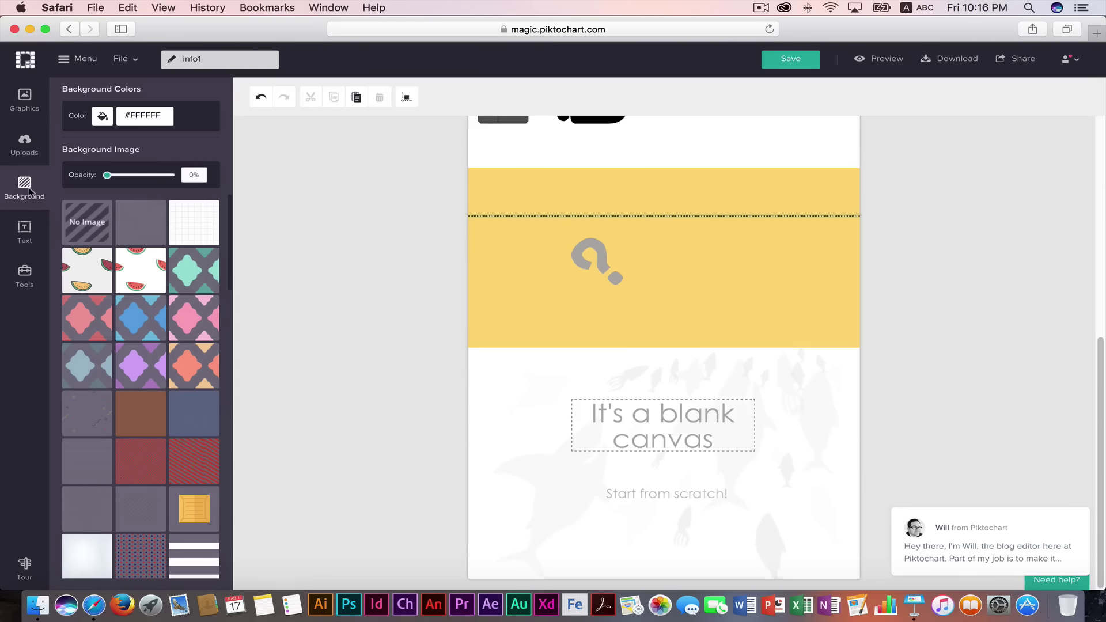
left_click(33, 233)
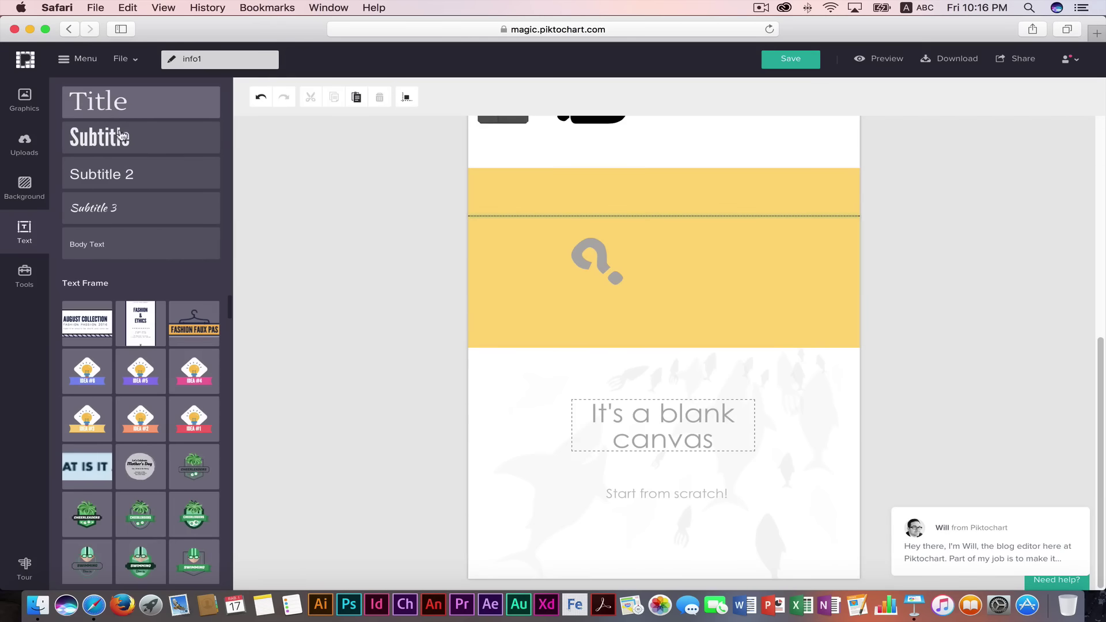
Delete the 'Create Your Own Infographic' heading and add a new title text box.
scroll(494, 309, "up", 7)
left_click(664, 213)
left_click(665, 204)
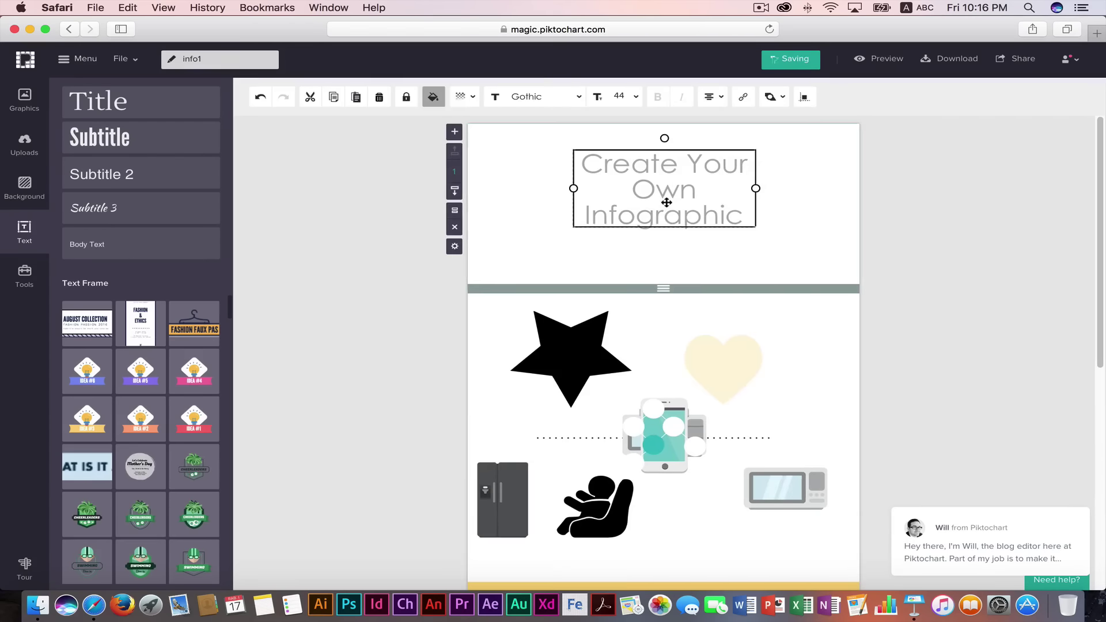
key("Delete")
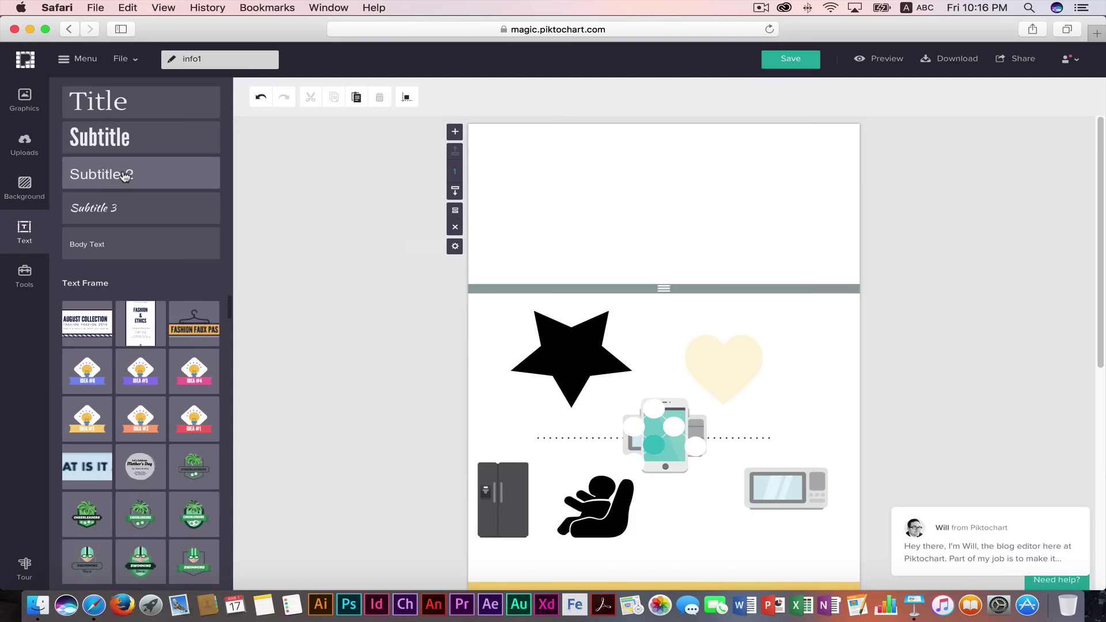
left_click(111, 108)
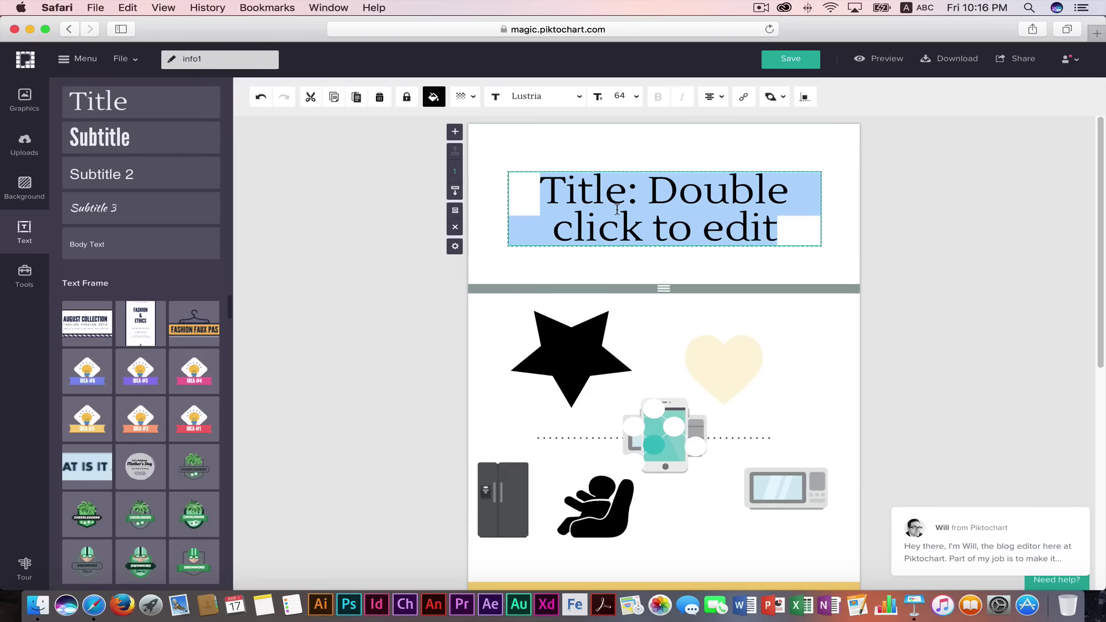
Type the Arabic title بسم الله الرحمن الرحيم and select all of its text.
type("fs")
key("BackSpace")
key("ctrl+space")
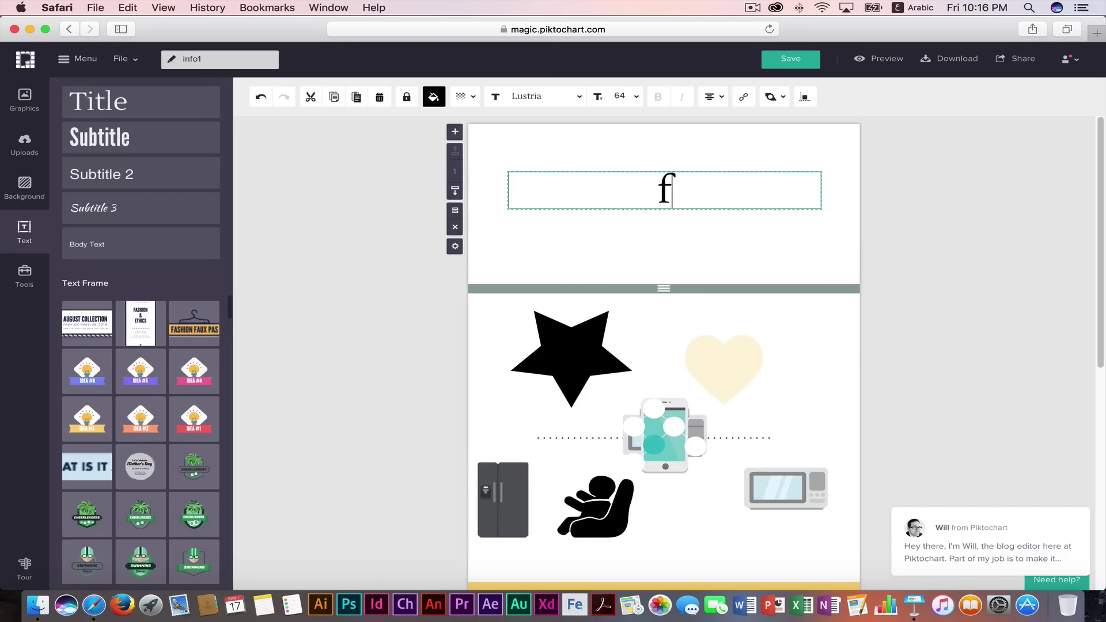
key("BackSpace")
type("بسم الله ال")
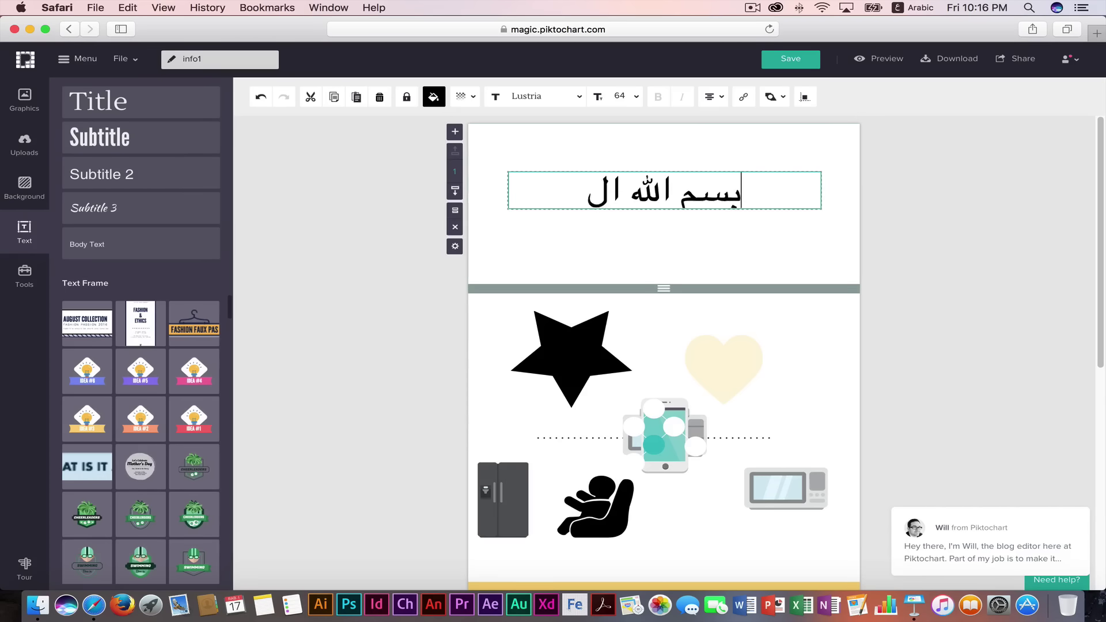
type("رحمن الرح")
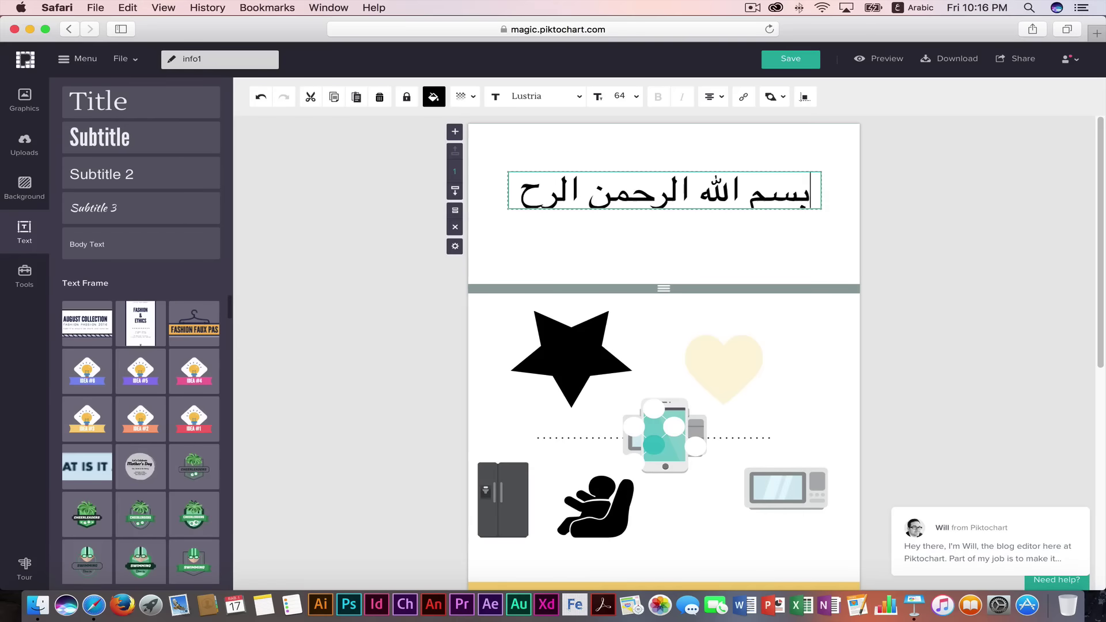
type("يم")
key("super+a")
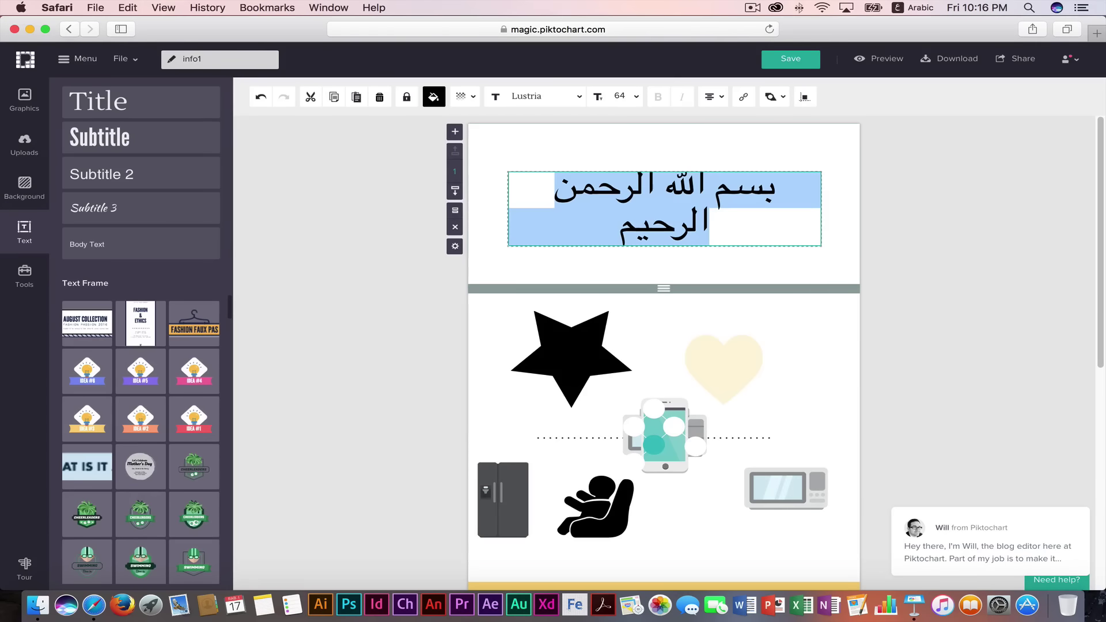
left_click(578, 97)
left_click(579, 98)
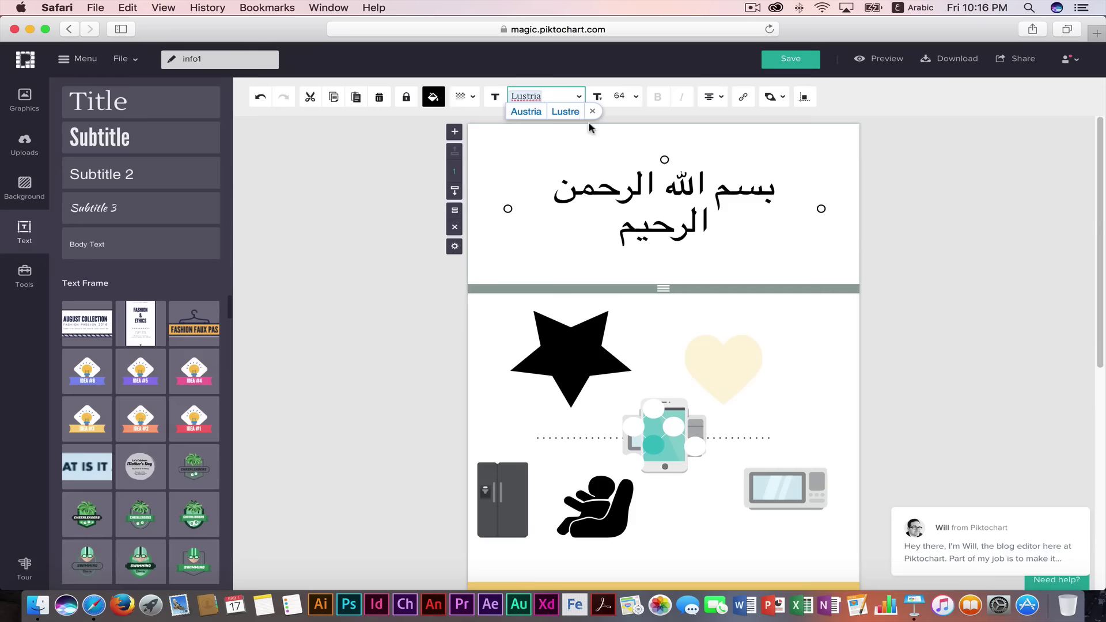
left_click(650, 209)
left_click_drag(612, 235, 742, 177)
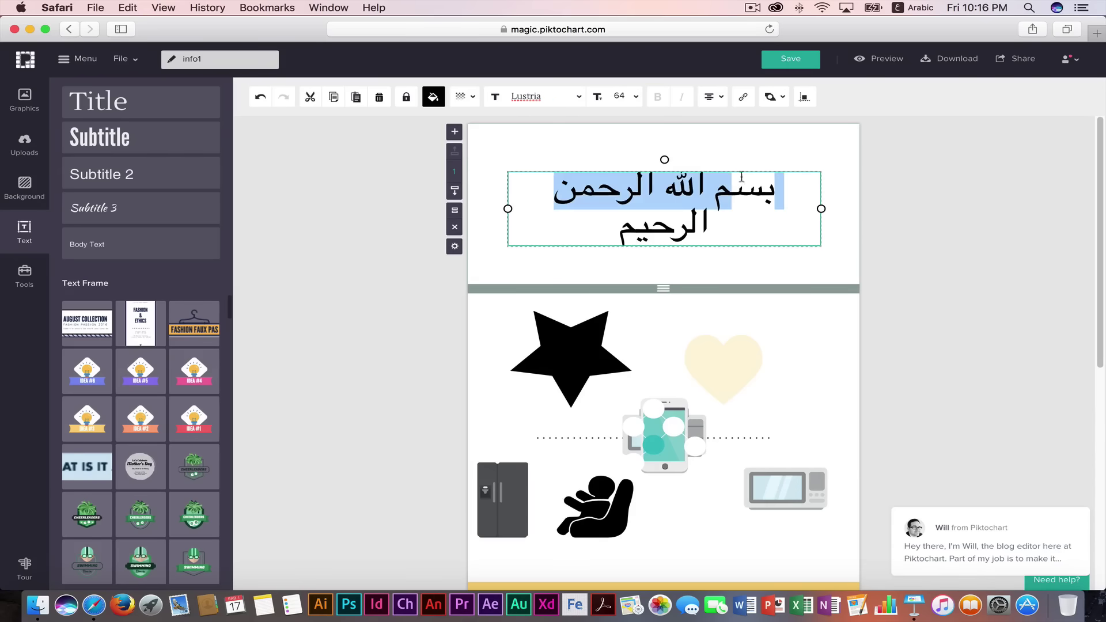
key("super+a")
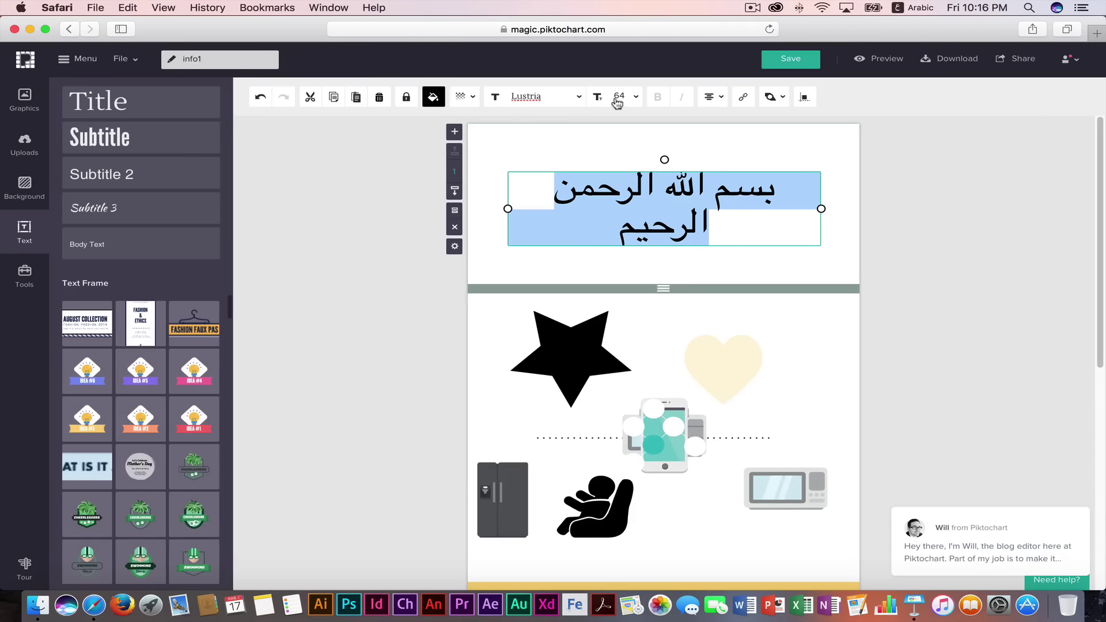
Set the Arabic title to font size 27 and centre-align it.
left_click(637, 101)
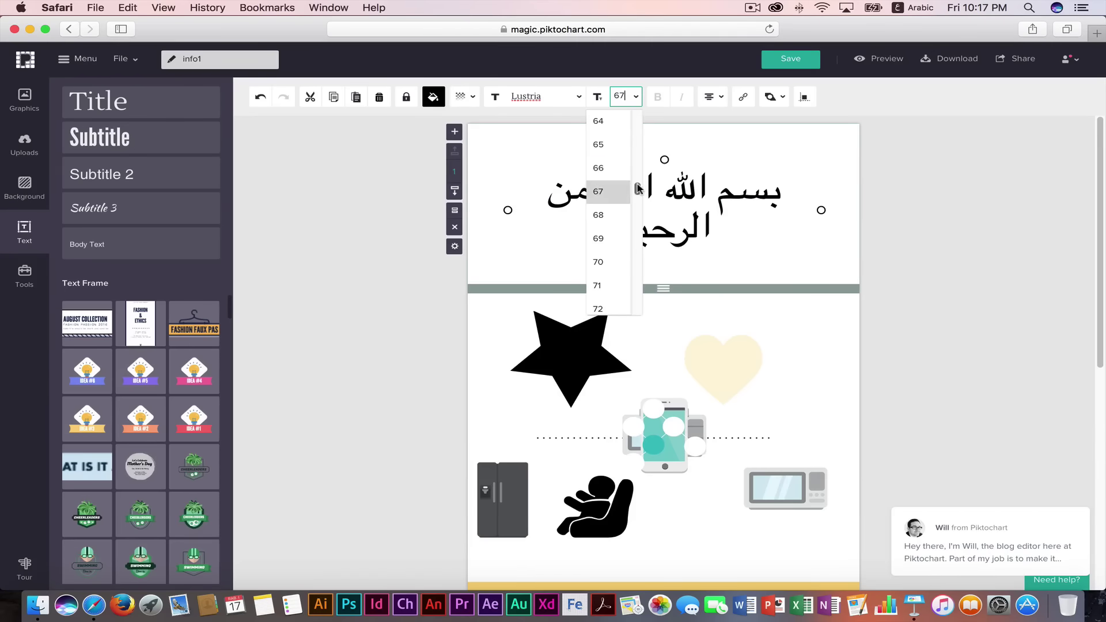
left_click_drag(638, 188, 638, 144)
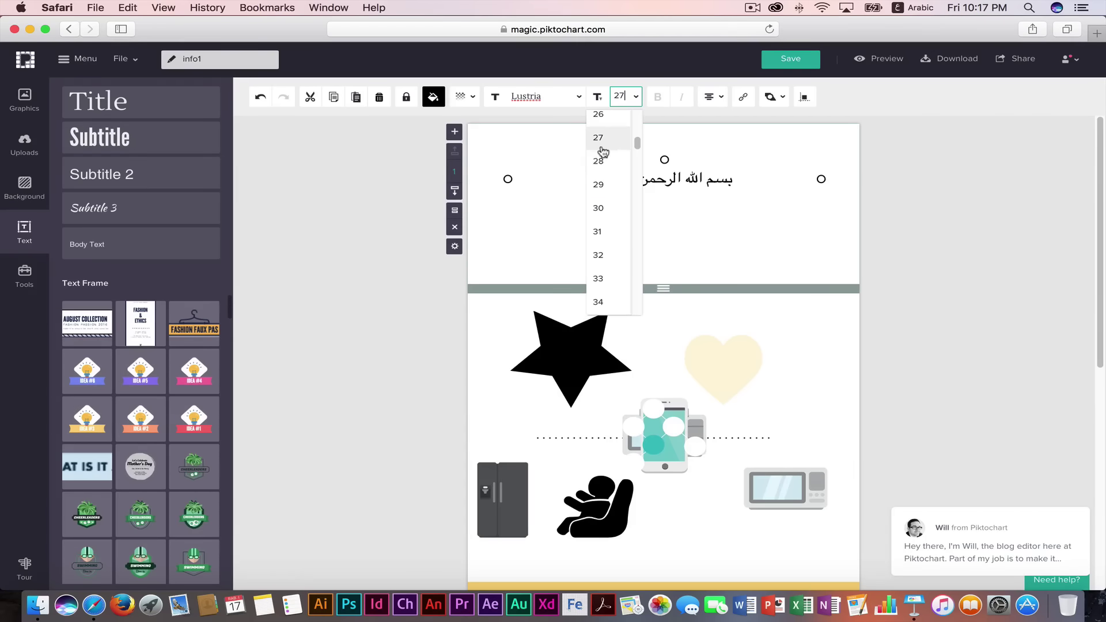
left_click(601, 147)
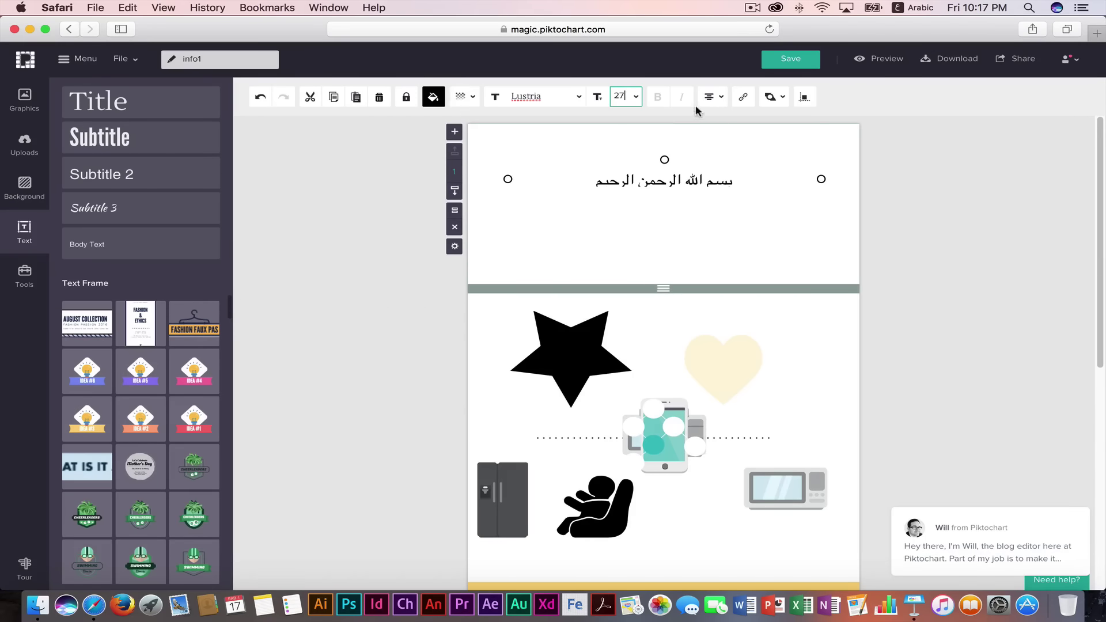
left_click(713, 96)
left_click(742, 121)
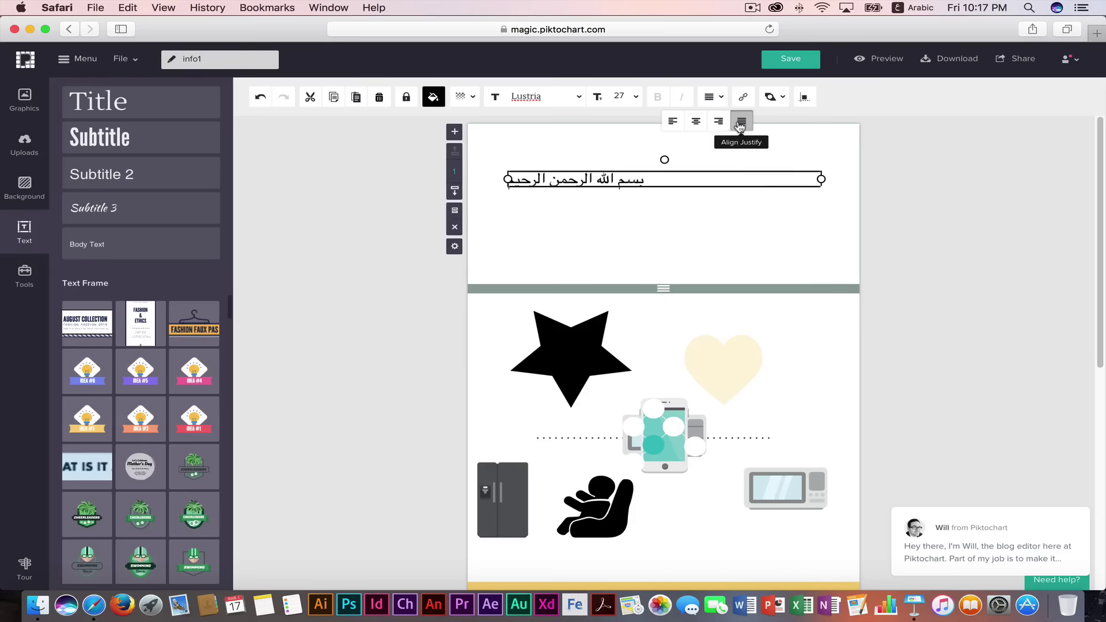
left_click(673, 122)
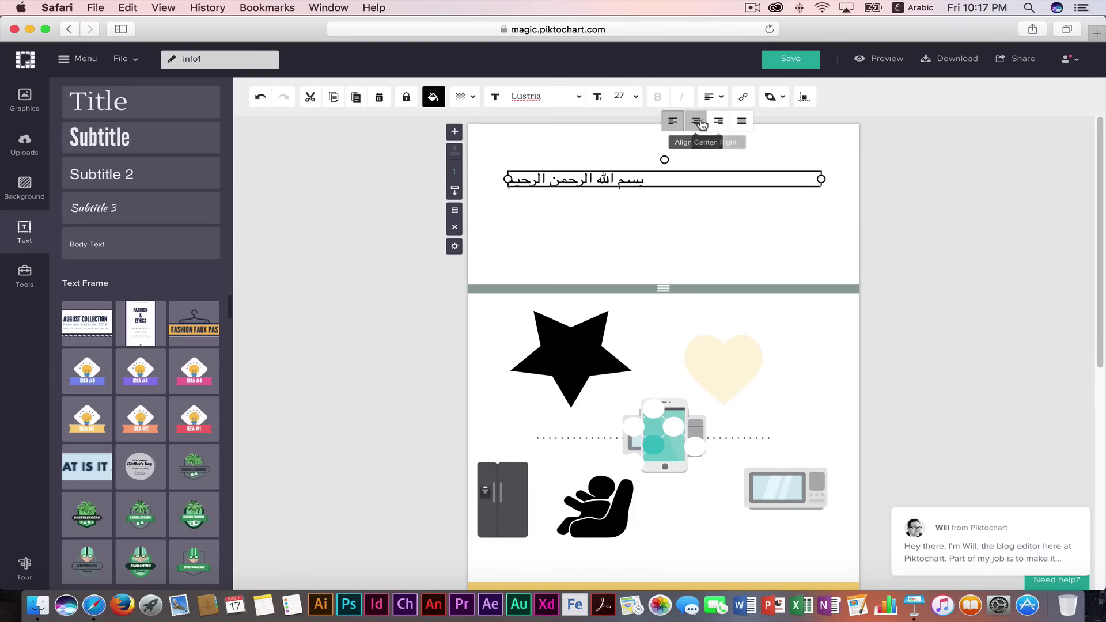
left_click(697, 122)
Add Subtitle and Subtitle 2 boxes, moving Subtitle 2 below the Subtitle line.
left_click(759, 203)
left_click(725, 175)
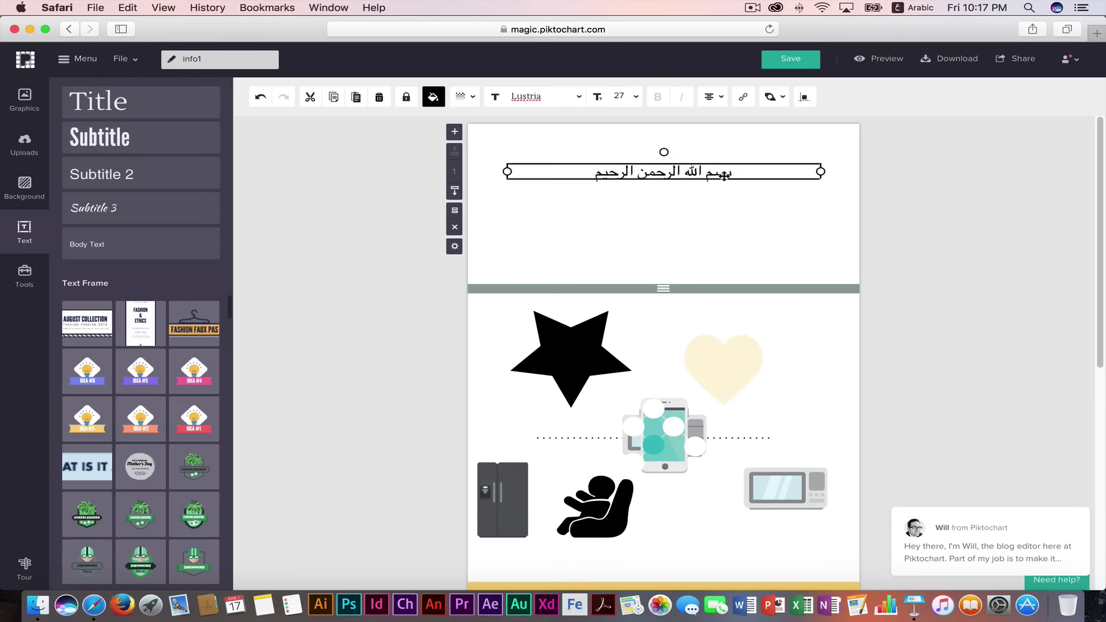
left_click(750, 214)
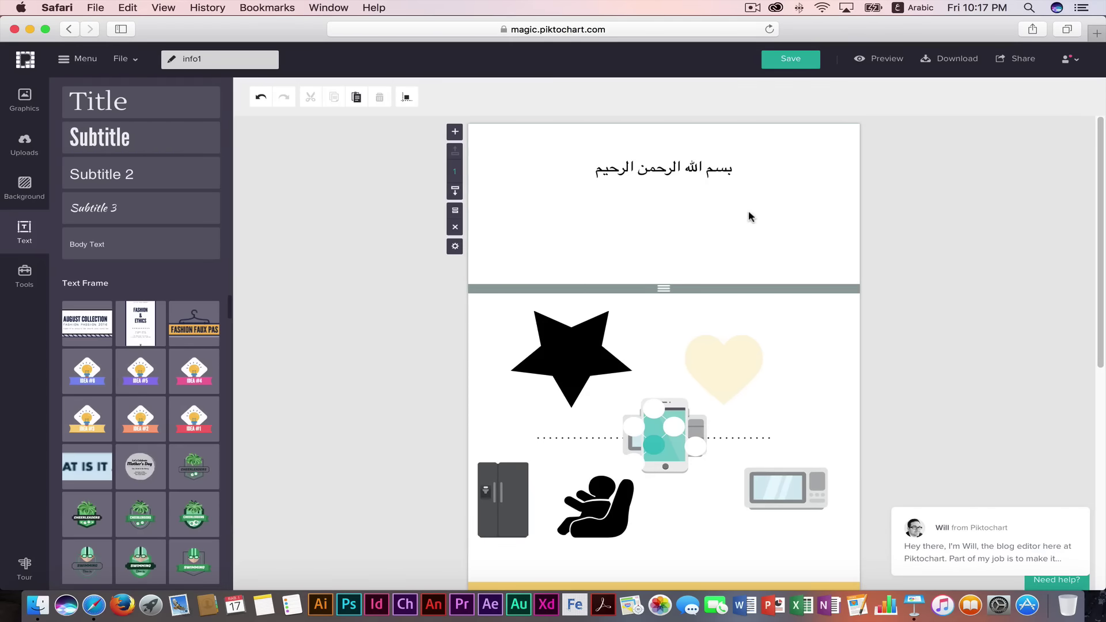
left_click(724, 168)
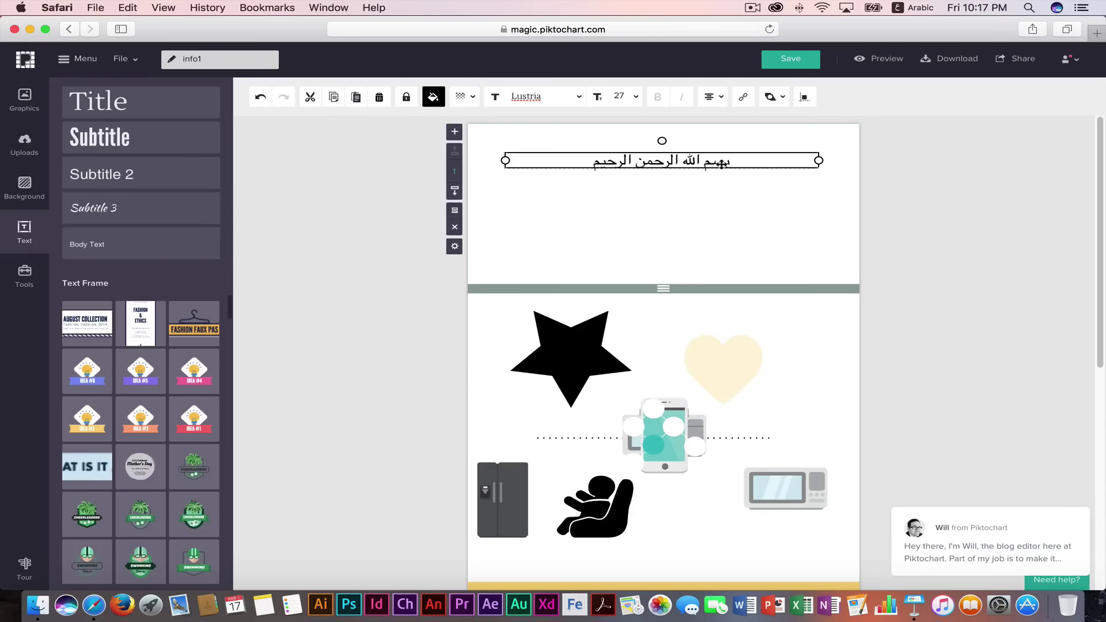
left_click(124, 134)
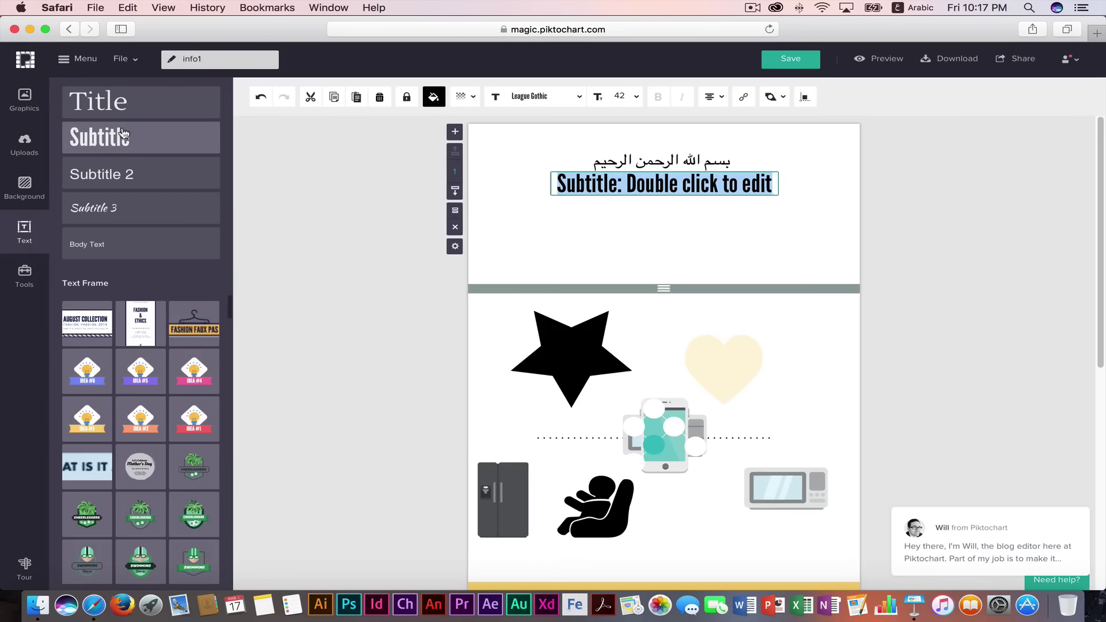
left_click(105, 183)
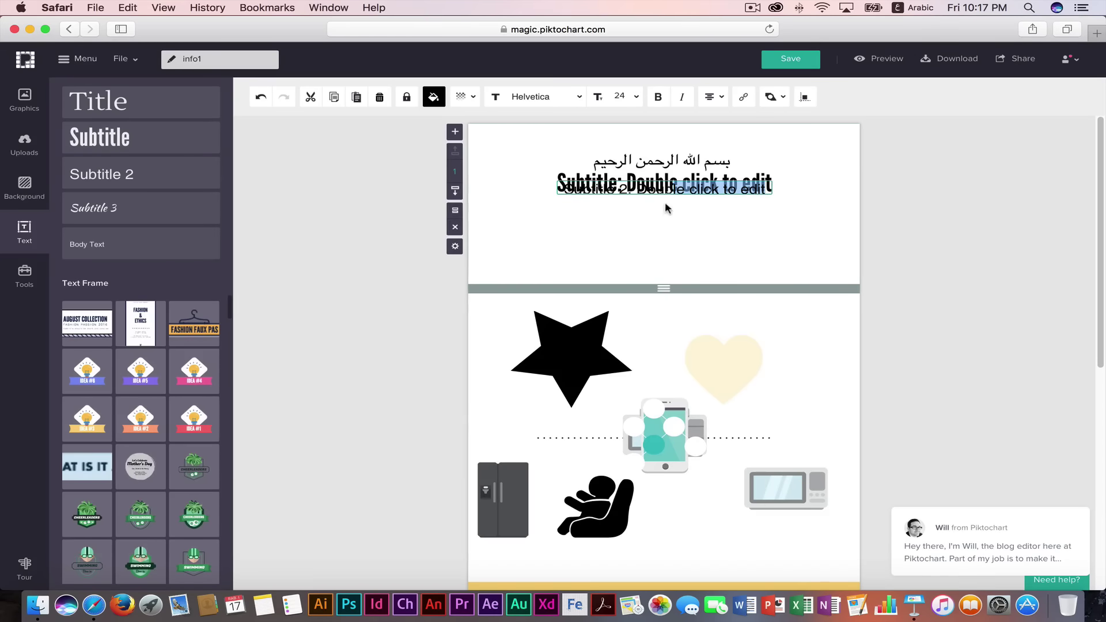
left_click(695, 197)
left_click_drag(697, 188, 697, 211)
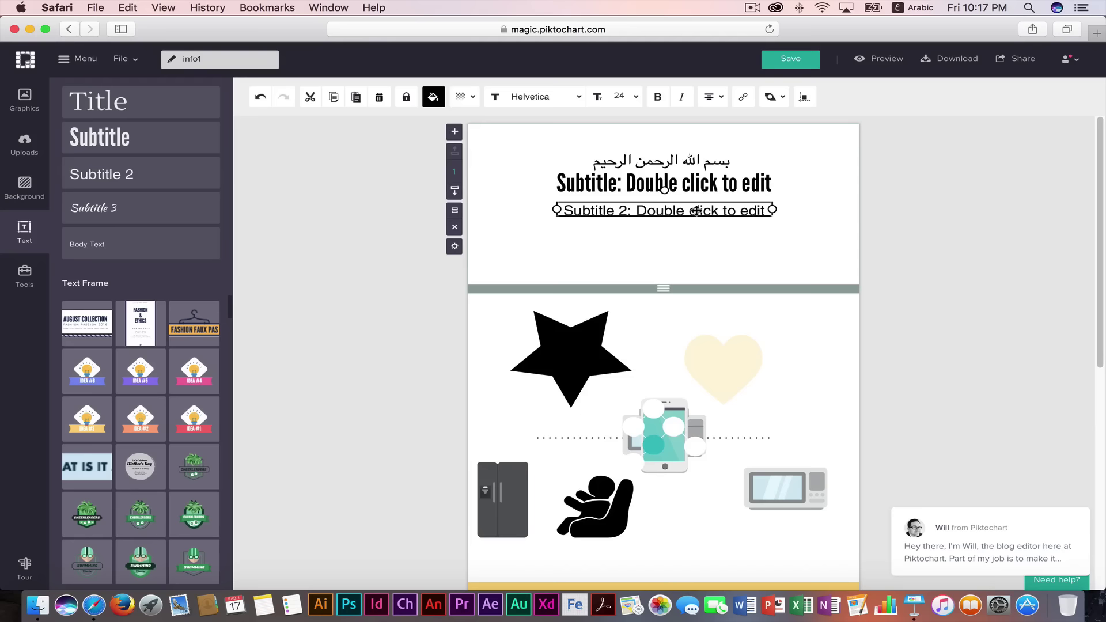
Add a Body Text box and move it below Subtitle 2.
left_click(123, 246)
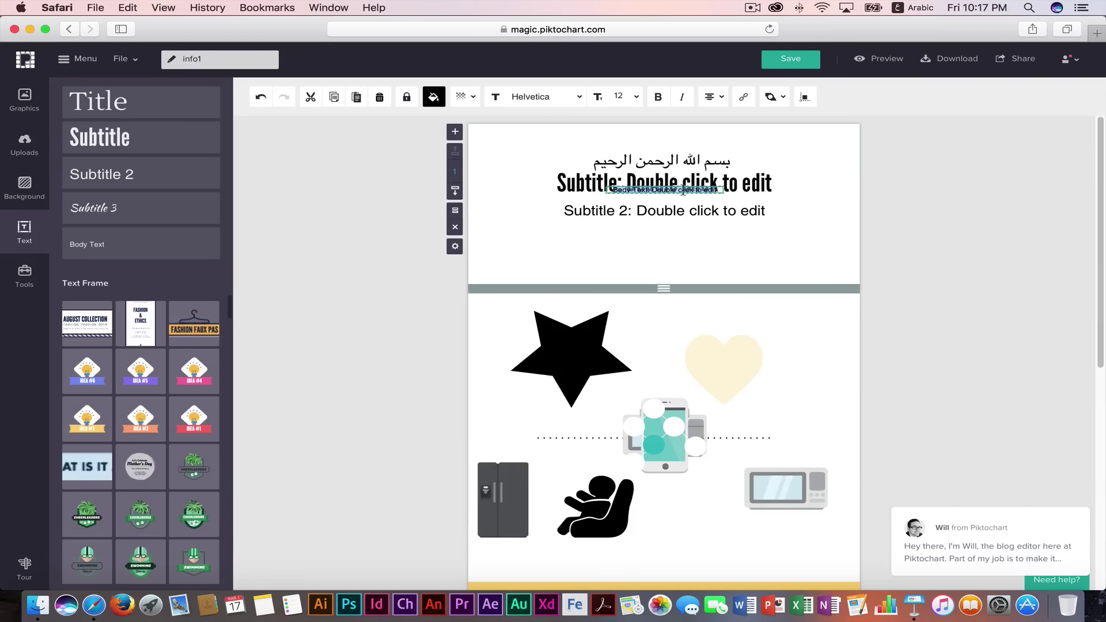
double_click(684, 191)
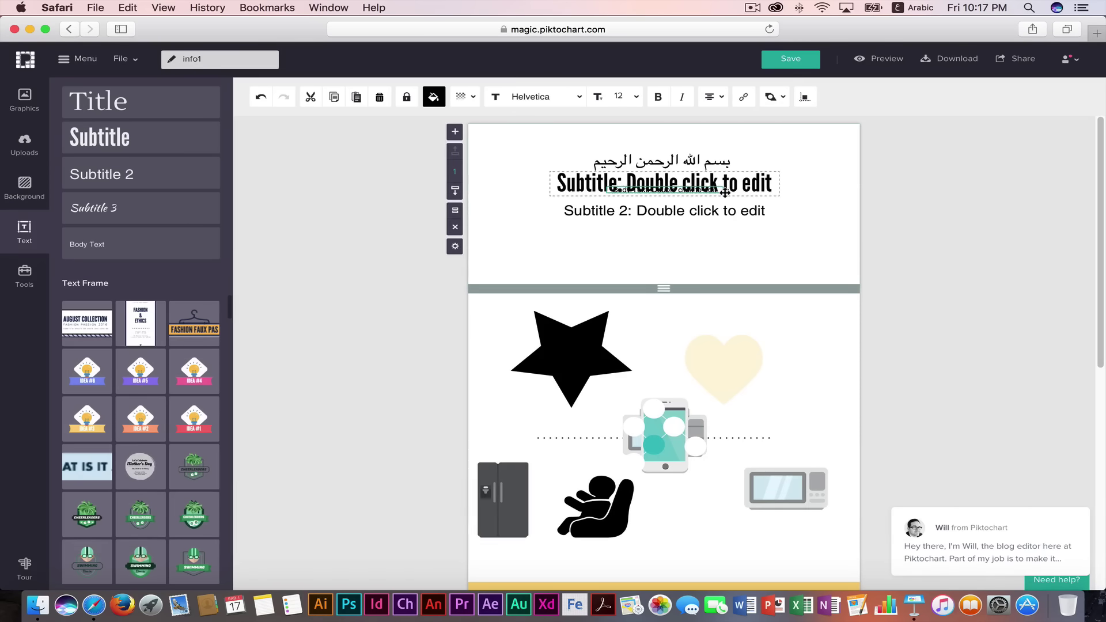
left_click(737, 233)
left_click(696, 189)
left_click_drag(696, 189, 696, 237)
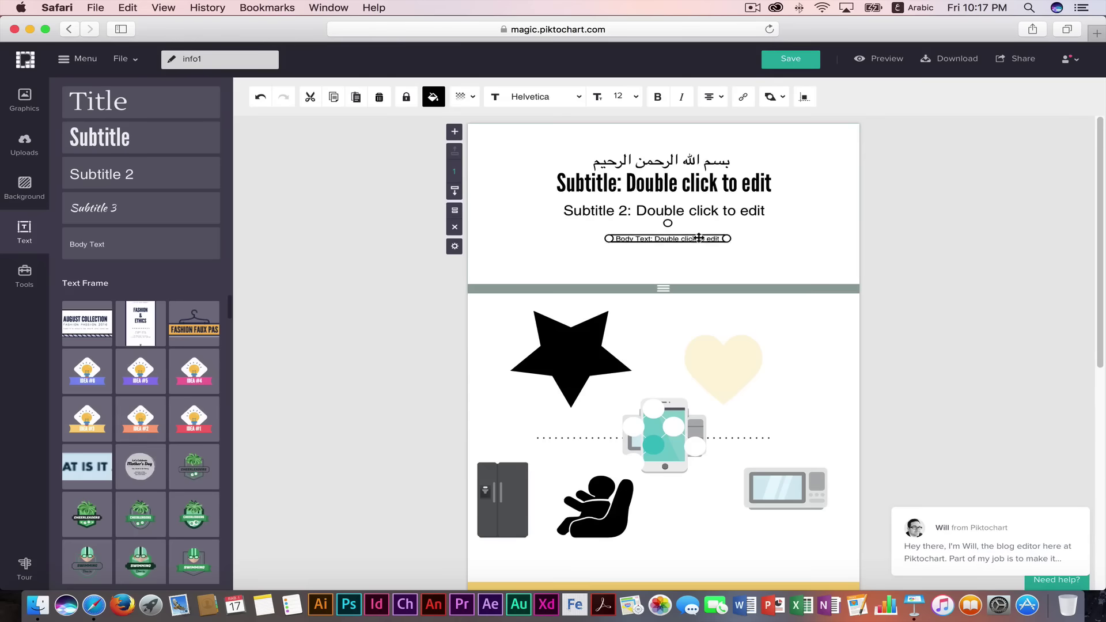
left_click(781, 252)
left_click(657, 219)
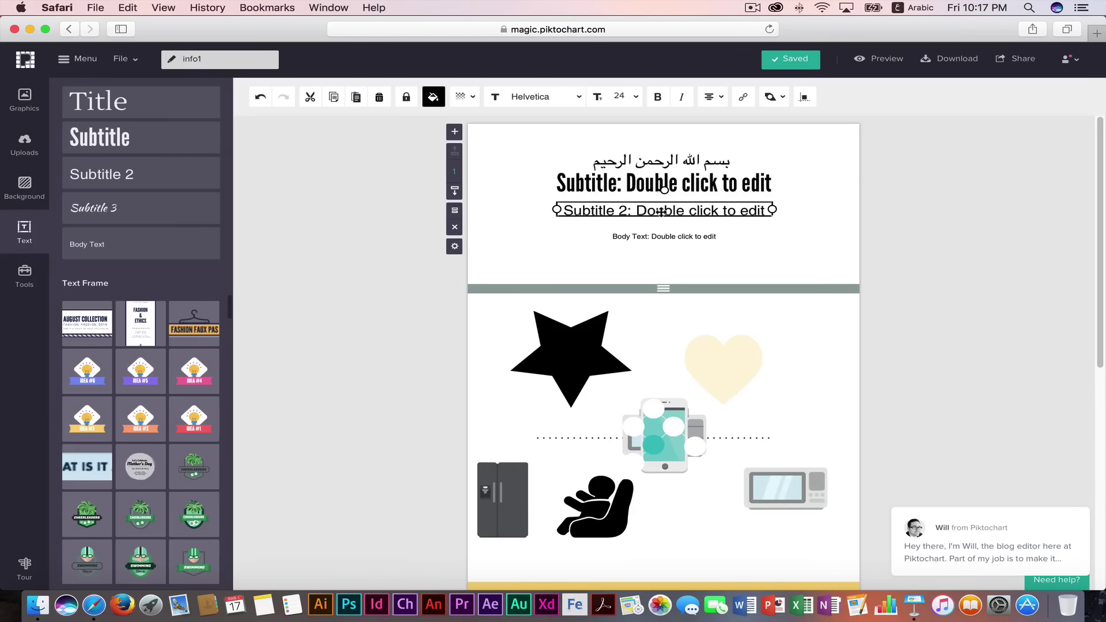
double_click(663, 210)
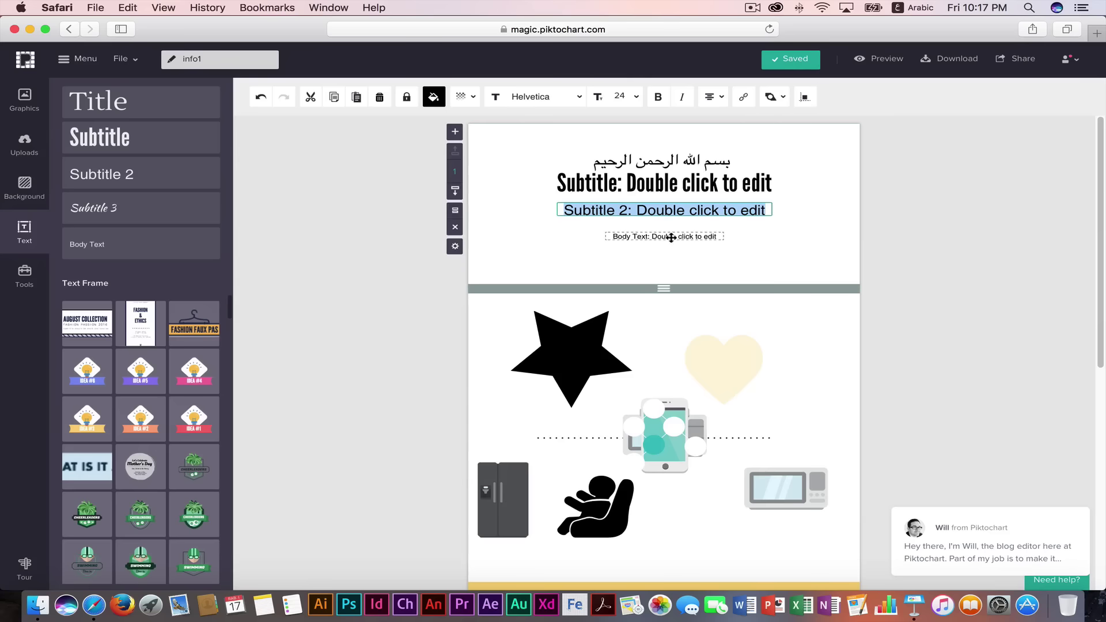
double_click(671, 237)
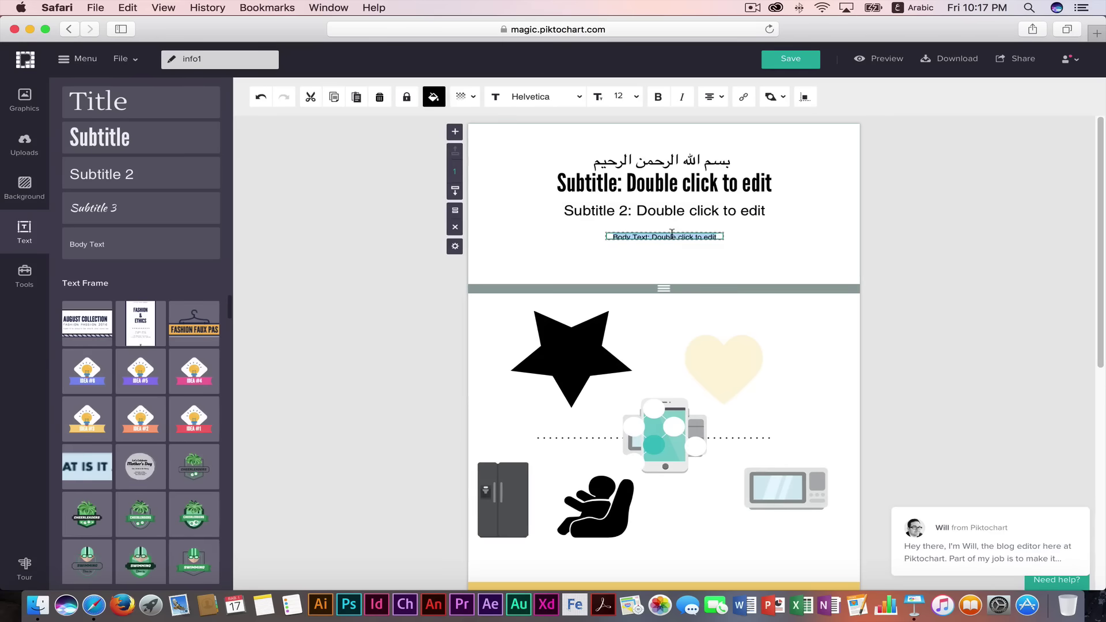
left_click(646, 255)
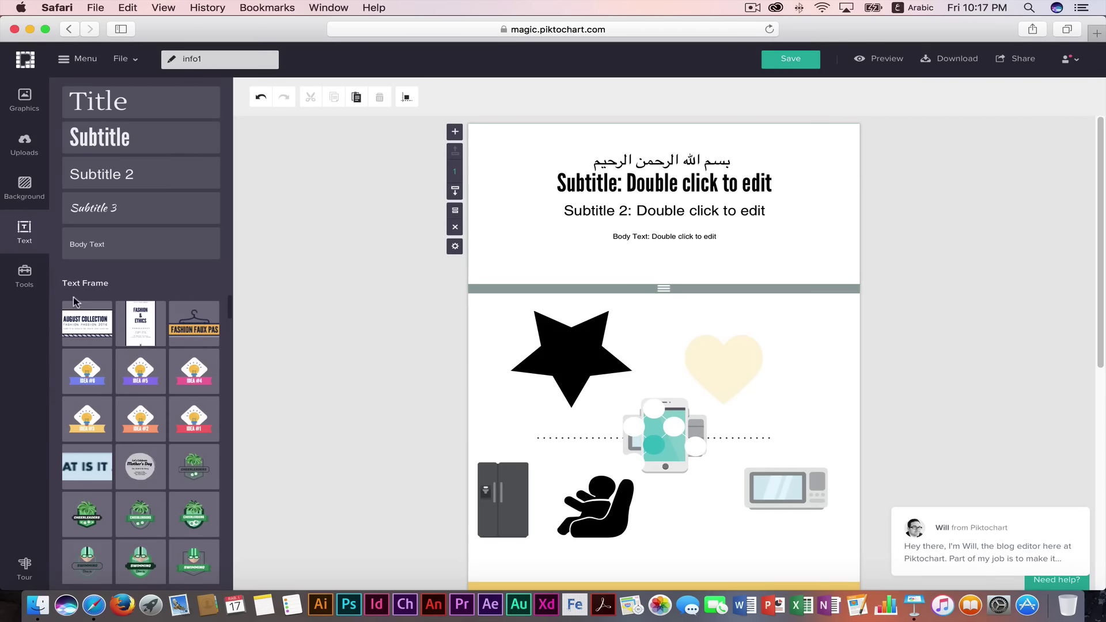
Delete the star, heart, phone, fridge and other graphics from the second section.
scroll(81, 299, "down", 2)
left_click(600, 377)
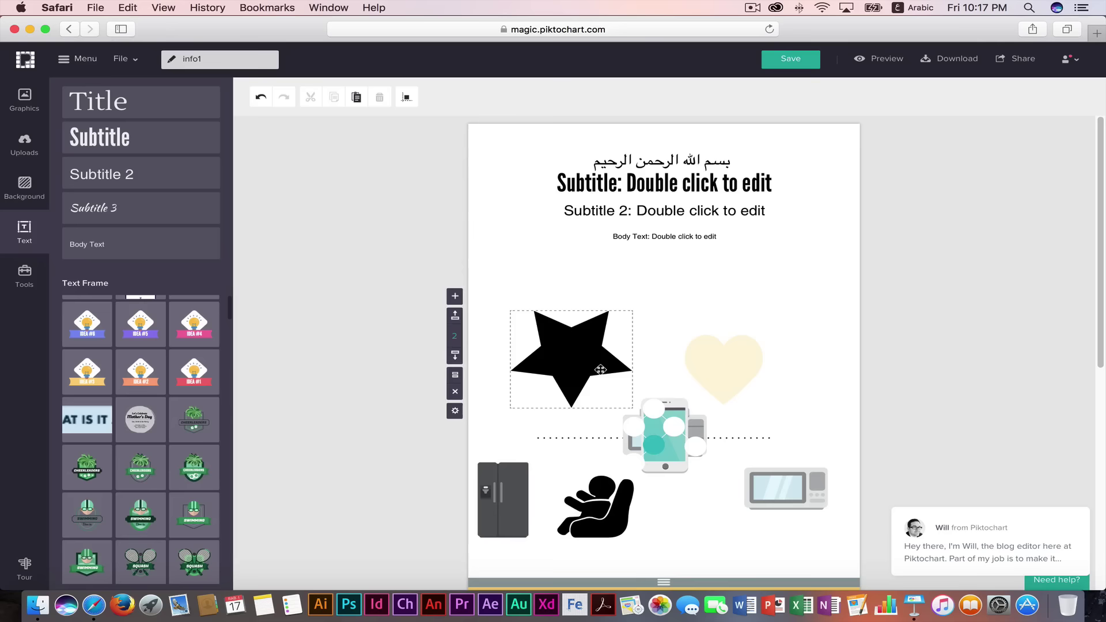
left_click(585, 364)
key("Delete")
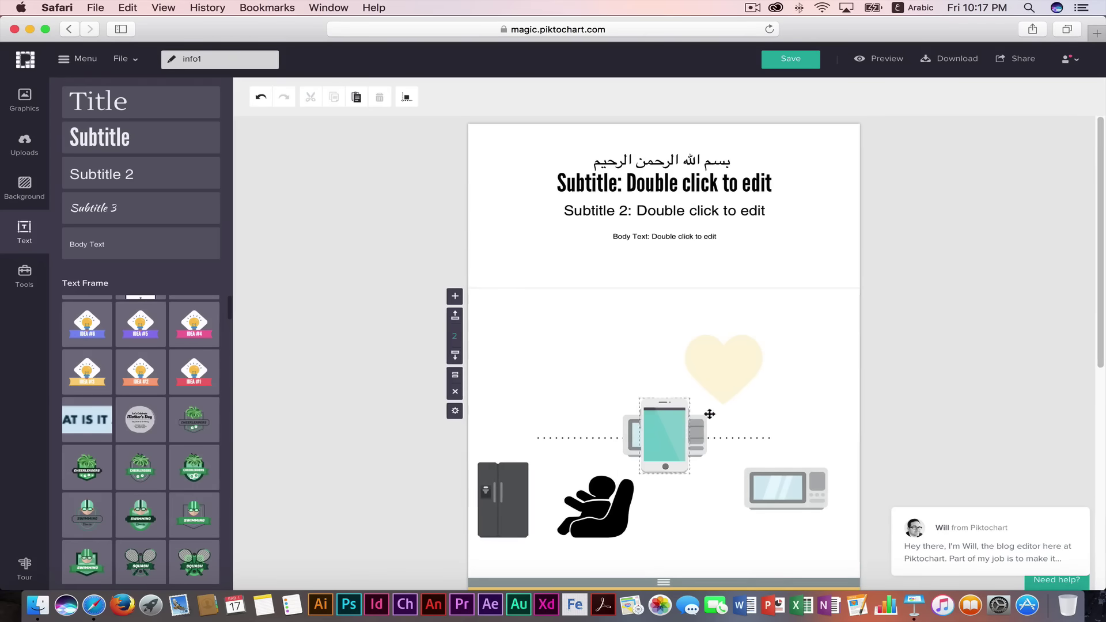
left_click(721, 384)
left_click(684, 424)
left_click_drag(590, 391, 547, 536)
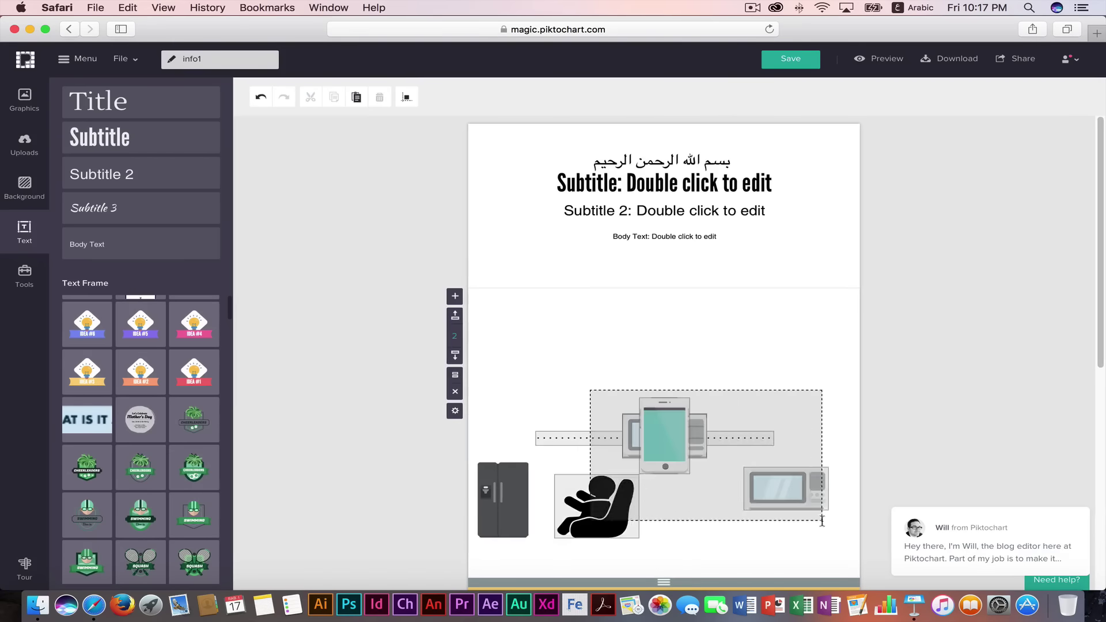
key("Delete")
left_click_drag(481, 444, 554, 515)
key("Delete")
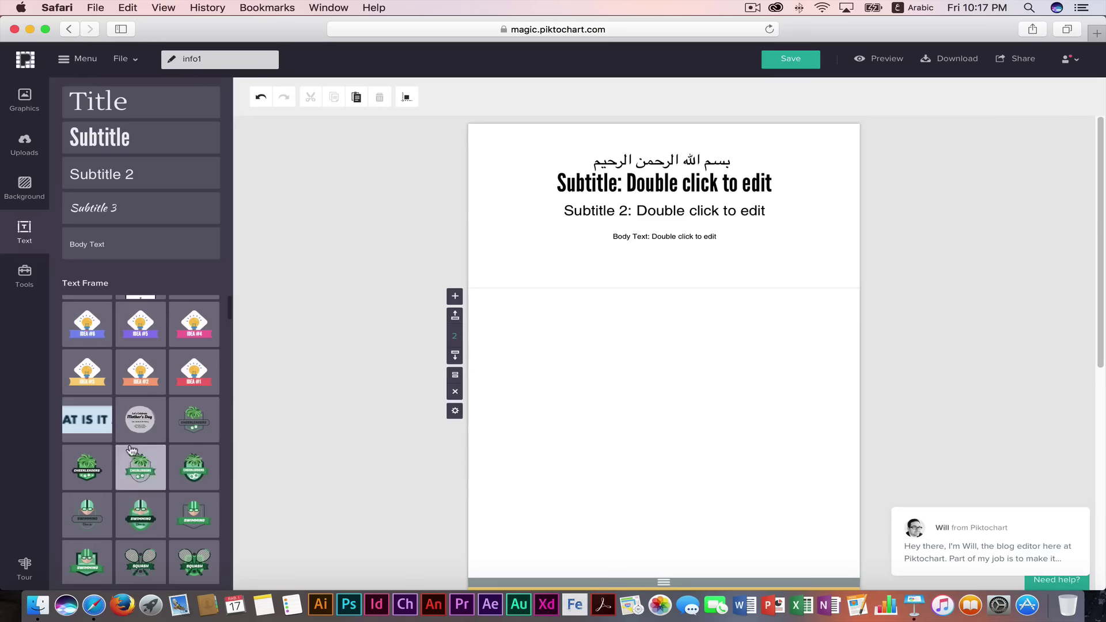
Drag the Racing Cars badge into the second section and enlarge it.
scroll(136, 428, "down", 2)
scroll(136, 428, "down", 2)
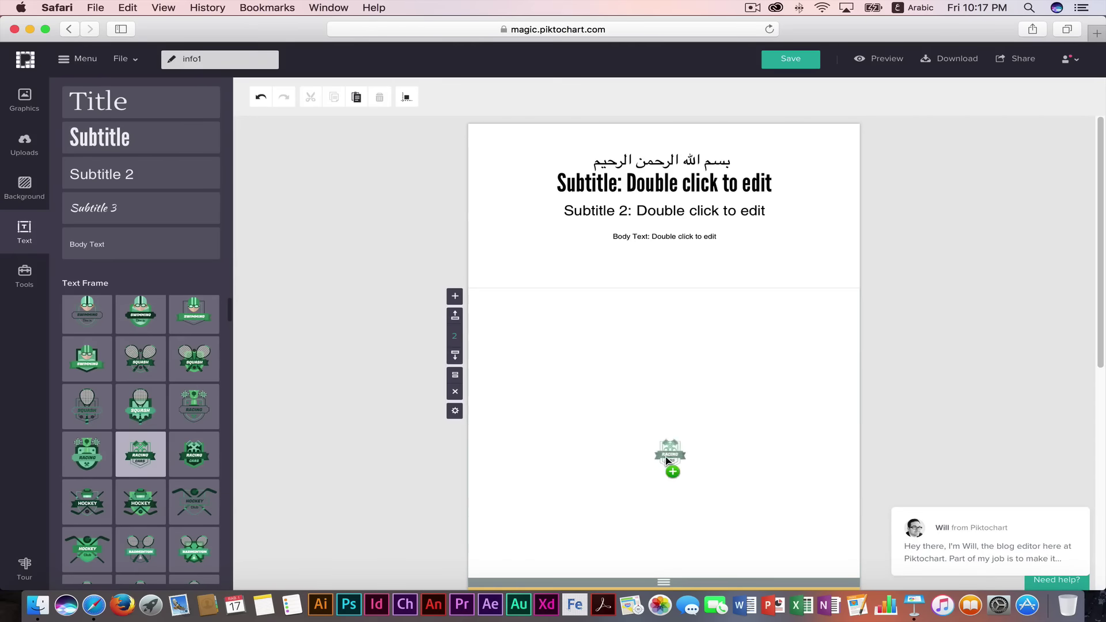
left_click_drag(139, 461, 665, 455)
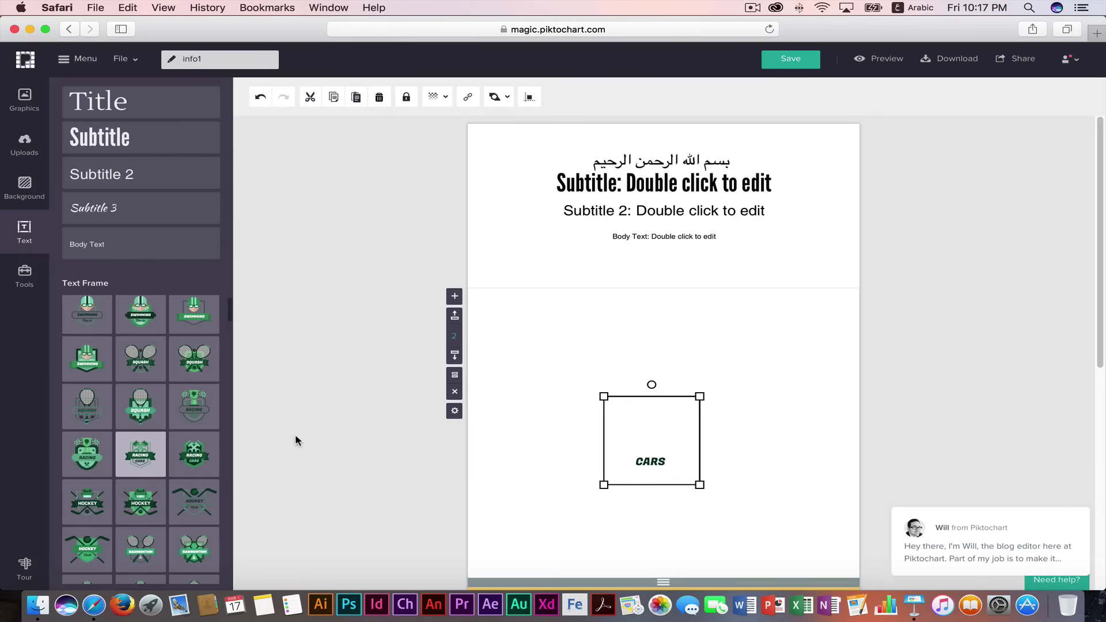
left_click_drag(699, 398, 786, 317)
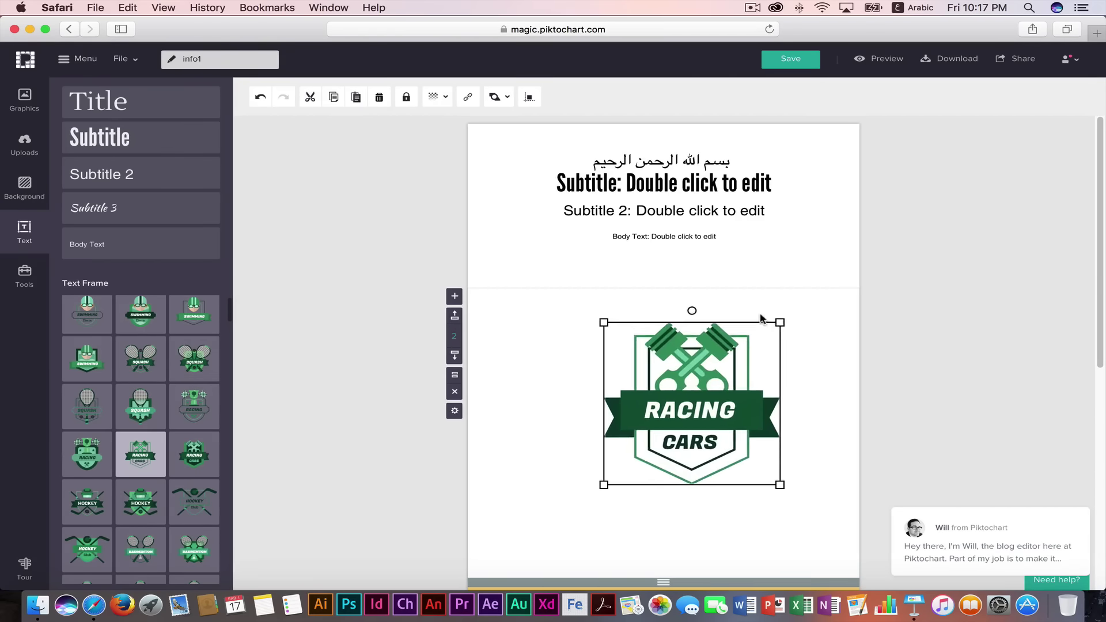
Replace RACING on the car badge with typed Arabic text.
double_click(699, 409)
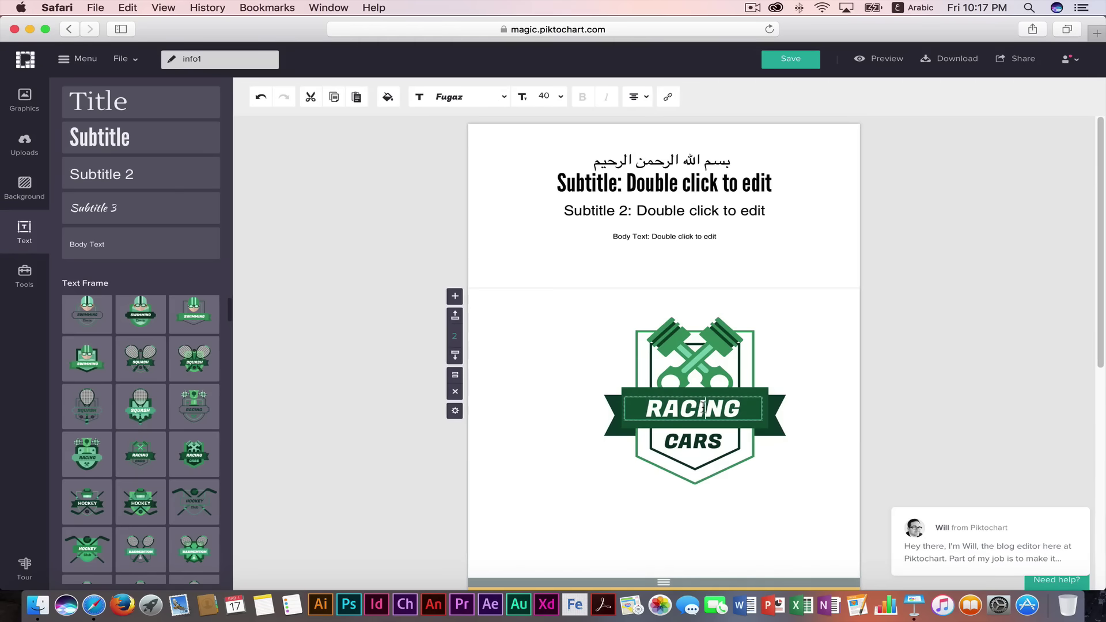
type("ش")
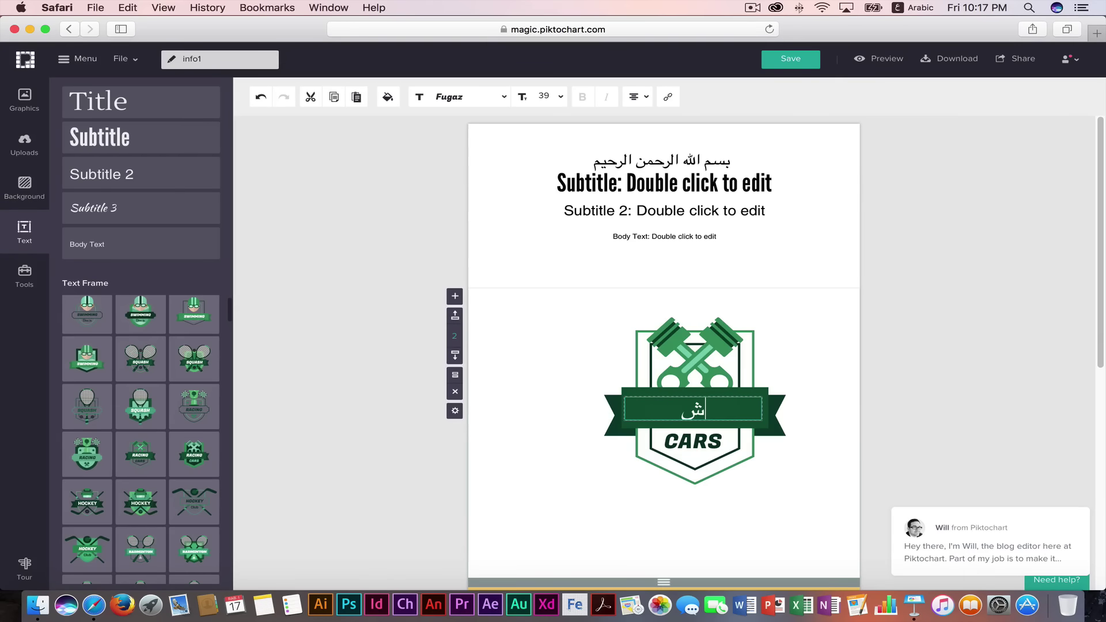
type("لتوت")
left_click(649, 434)
Select the badge's CARS label and browse the Text Frame badge list.
double_click(679, 440)
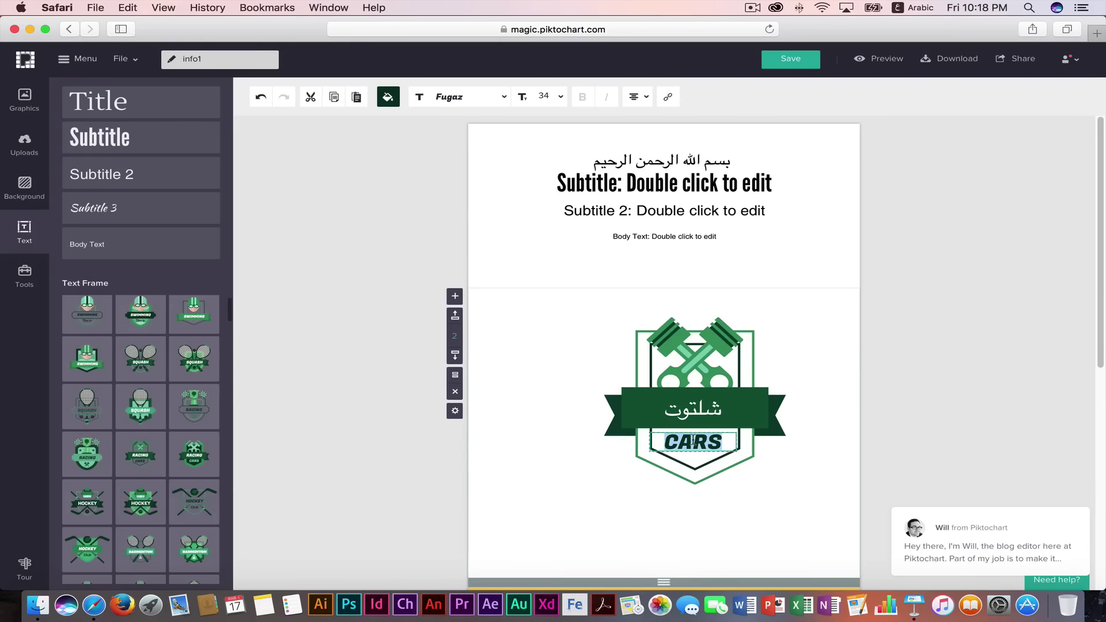
scroll(161, 482, "down", 3)
scroll(161, 481, "down", 3)
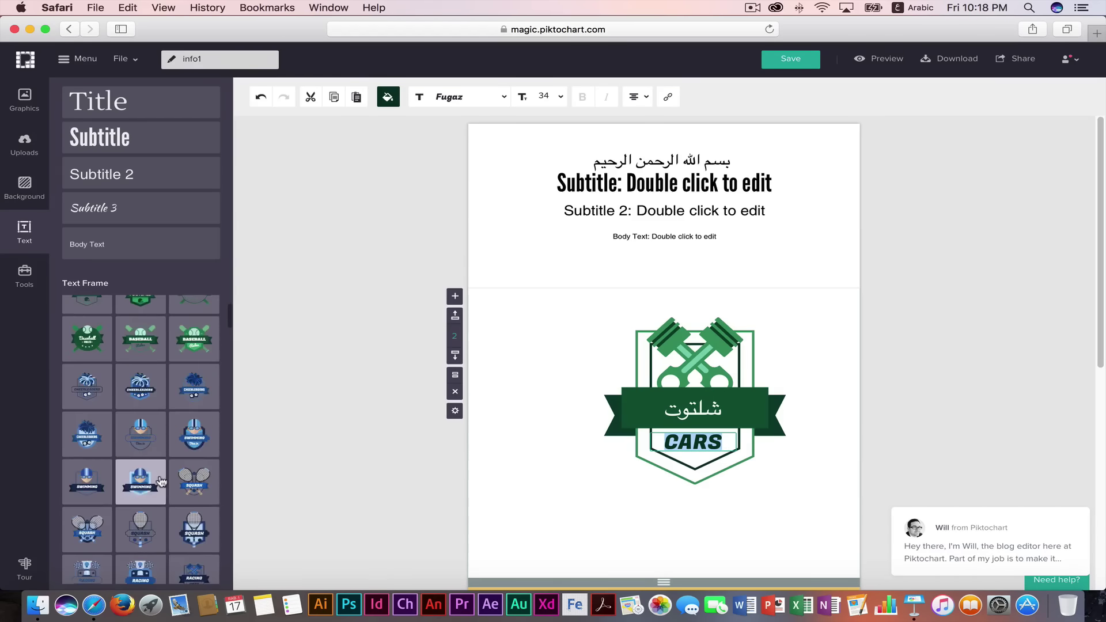
scroll(161, 482, "down", 2)
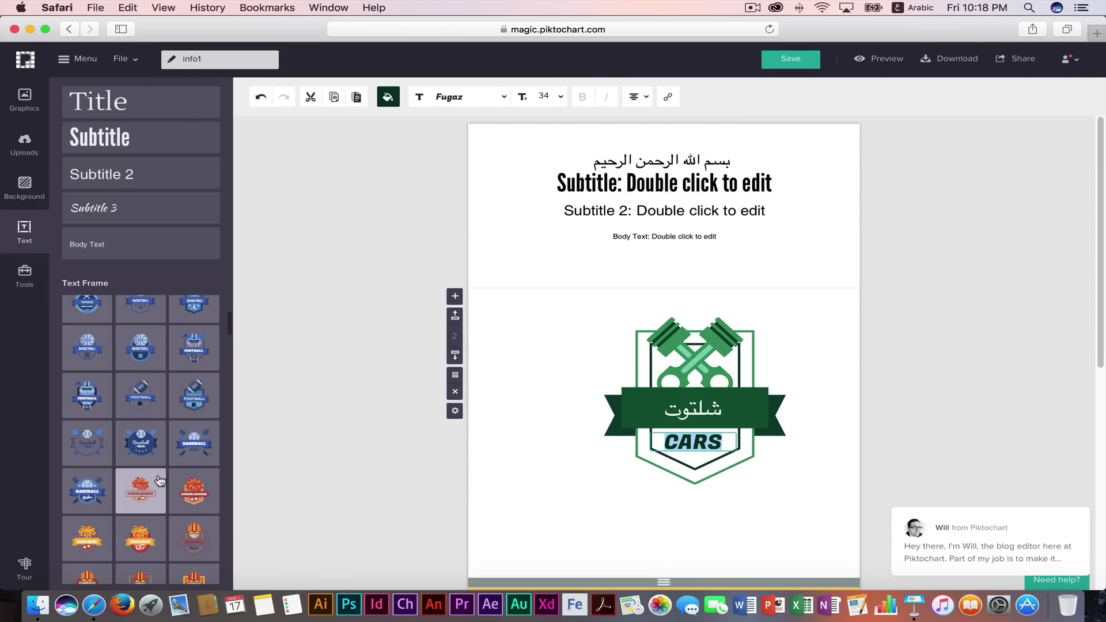
scroll(160, 481, "down", 3)
scroll(160, 481, "down", 2)
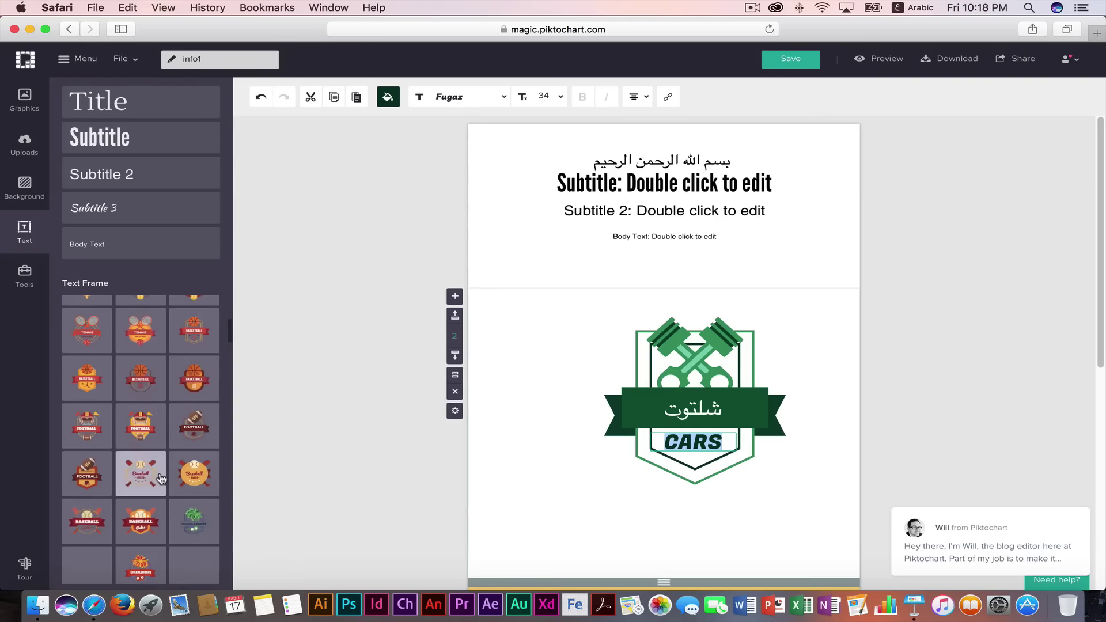
scroll(160, 481, "down", 2)
scroll(164, 495, "up", 5)
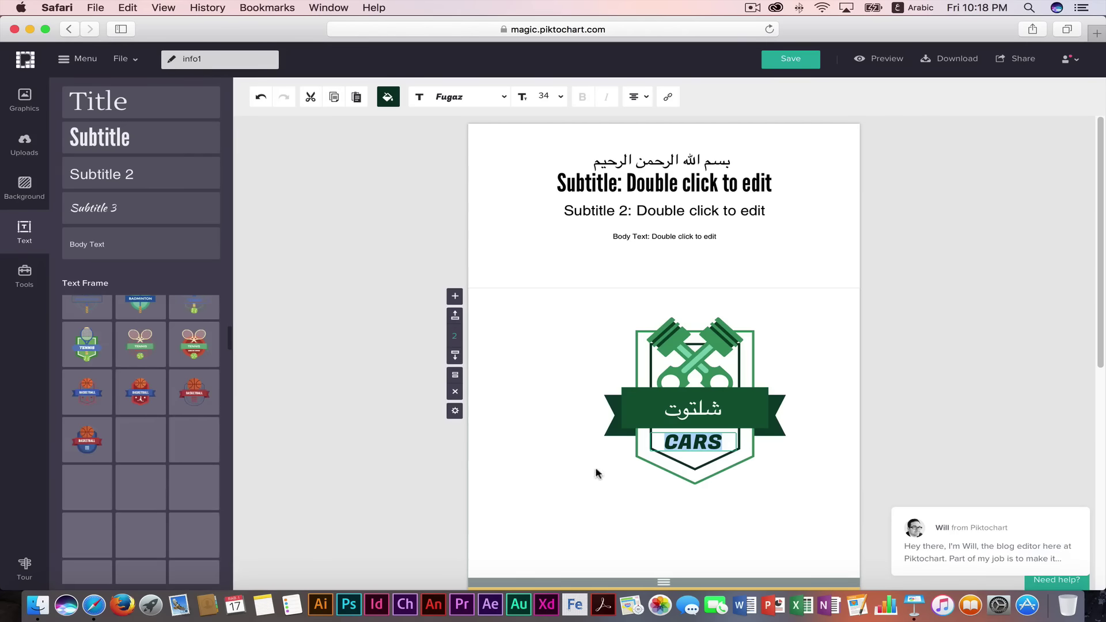
scroll(150, 421, "down", 3)
scroll(144, 415, "down", 2)
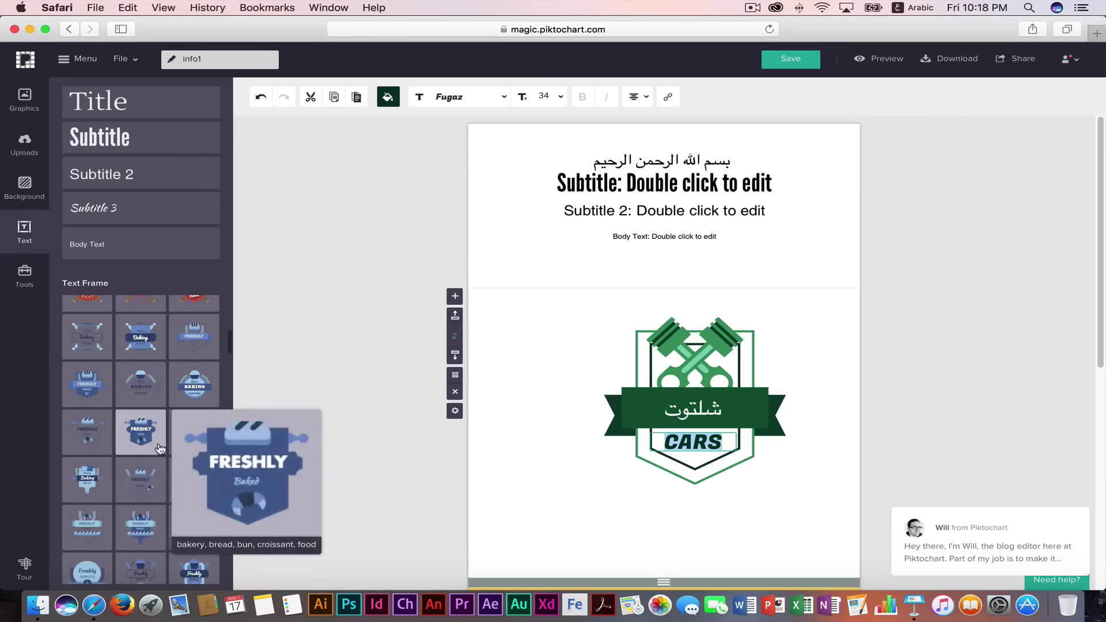
Add the We're Baking Cupcakes badge and place it upper-left of the car badge.
left_click(132, 395)
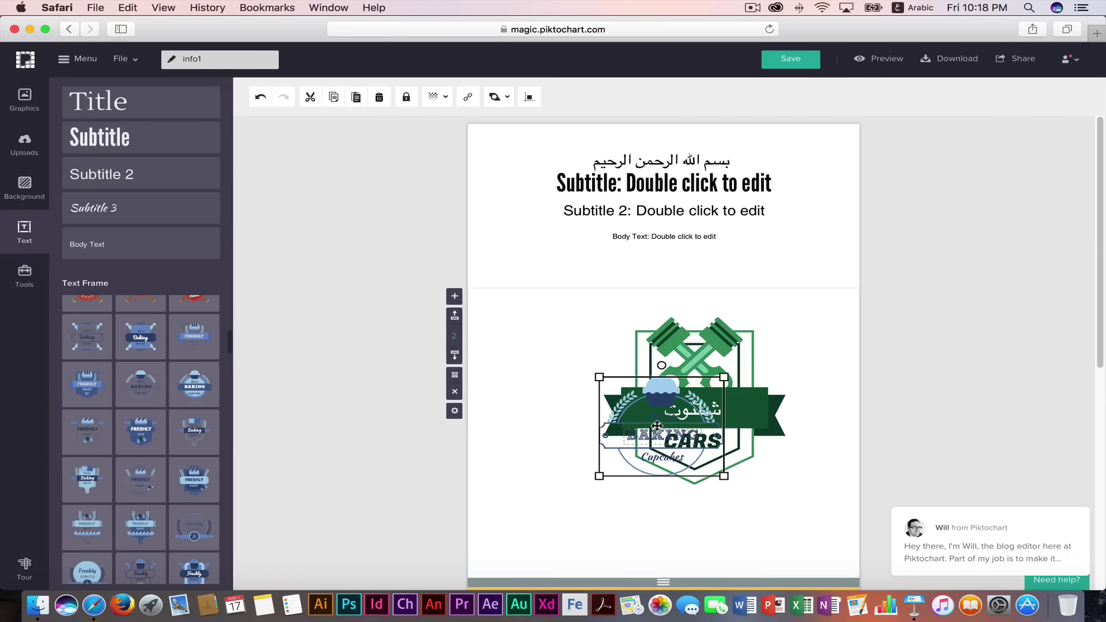
left_click_drag(641, 405, 513, 336)
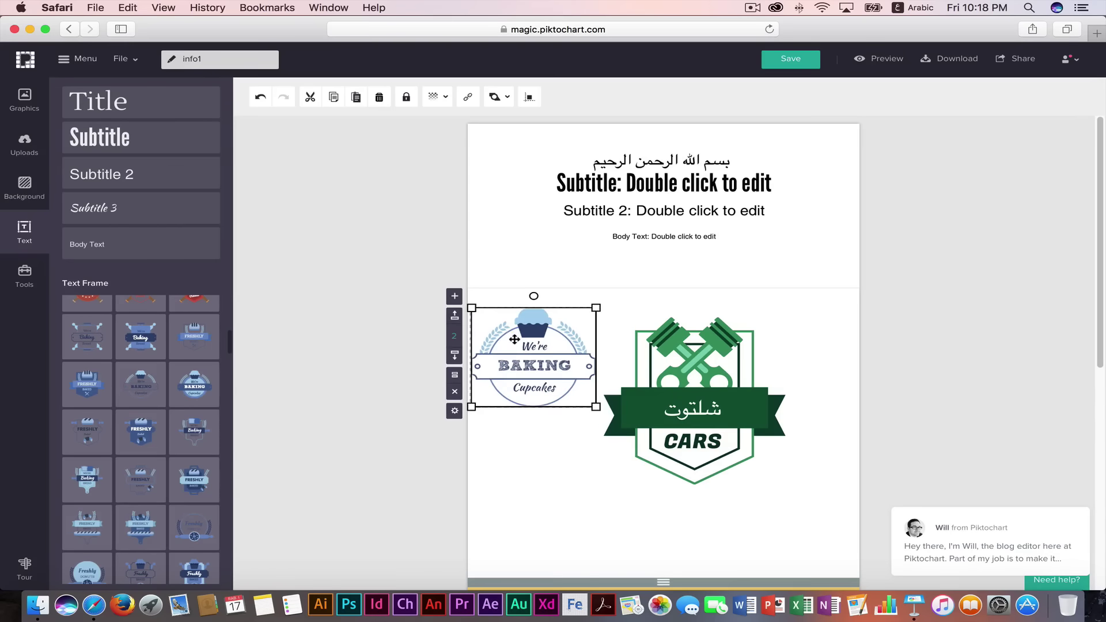
scroll(144, 427, "down", 2)
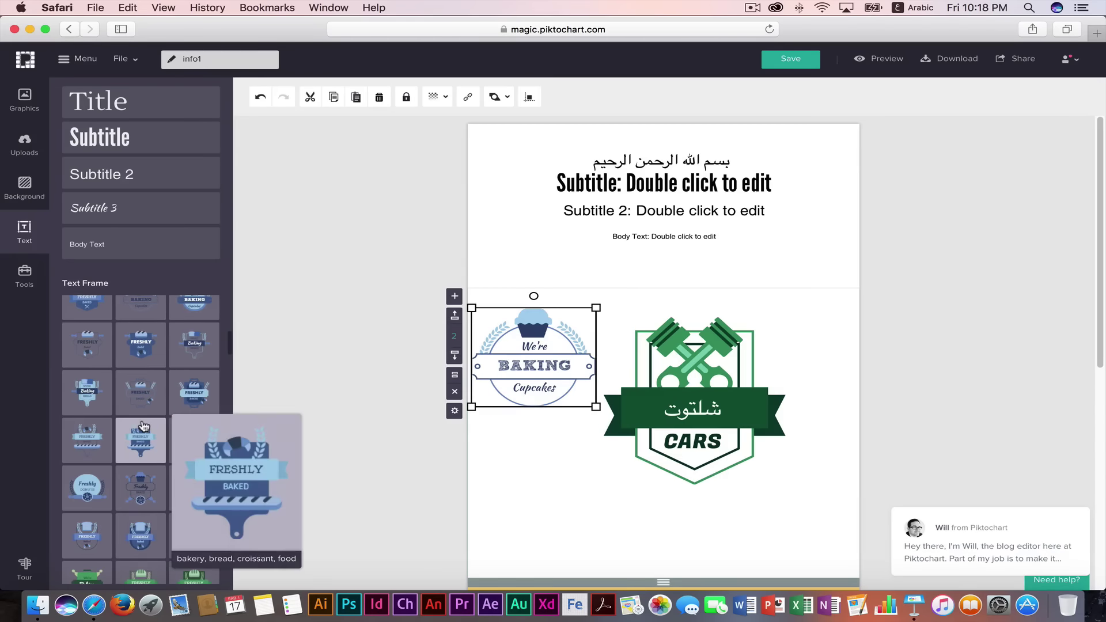
scroll(143, 429, "down", 3)
scroll(145, 443, "down", 3)
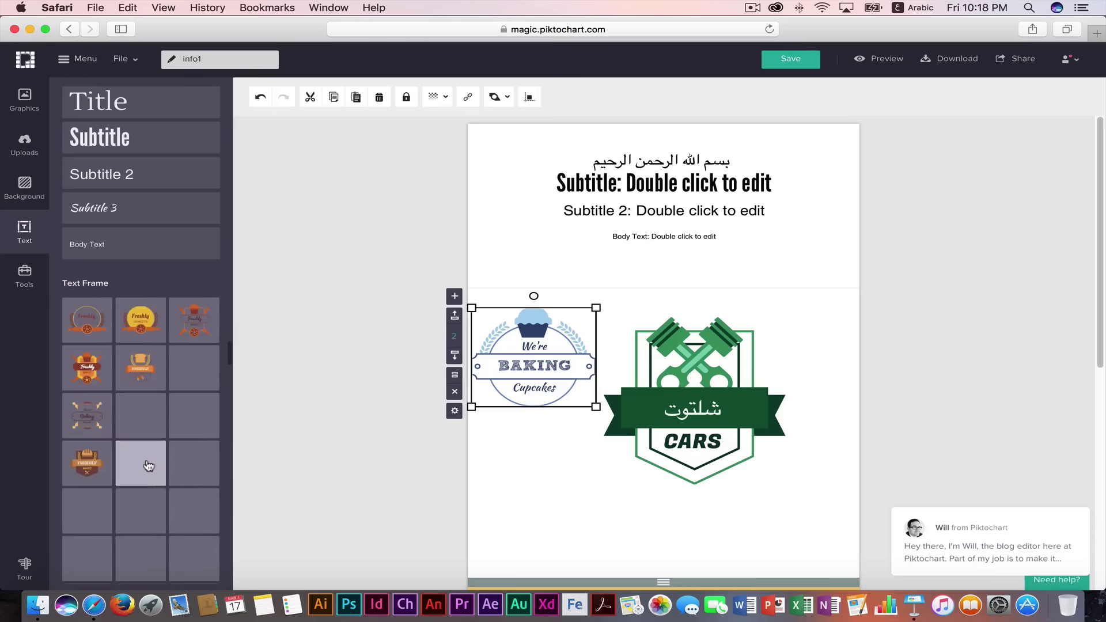
scroll(147, 456, "down", 2)
scroll(149, 465, "down", 2)
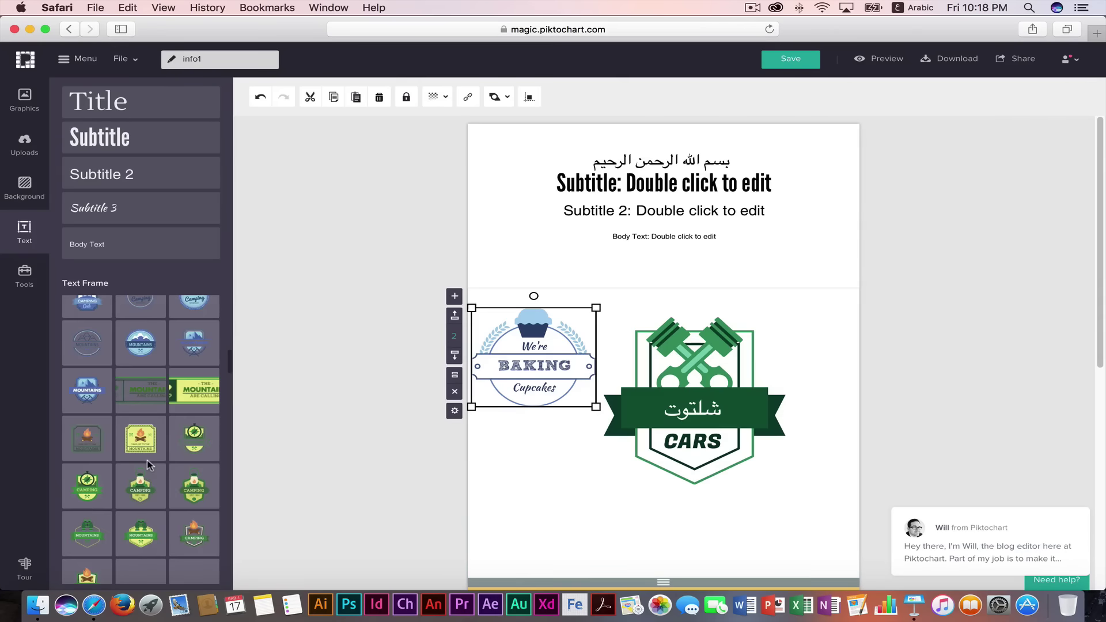
scroll(149, 465, "down", 2)
scroll(148, 465, "down", 2)
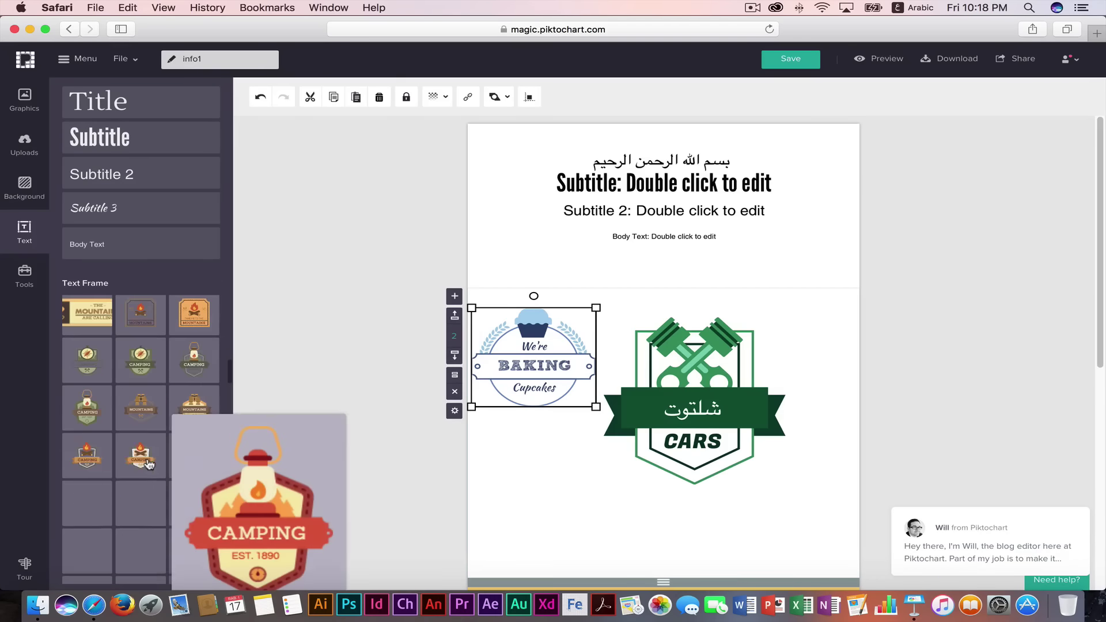
scroll(147, 463, "down", 3)
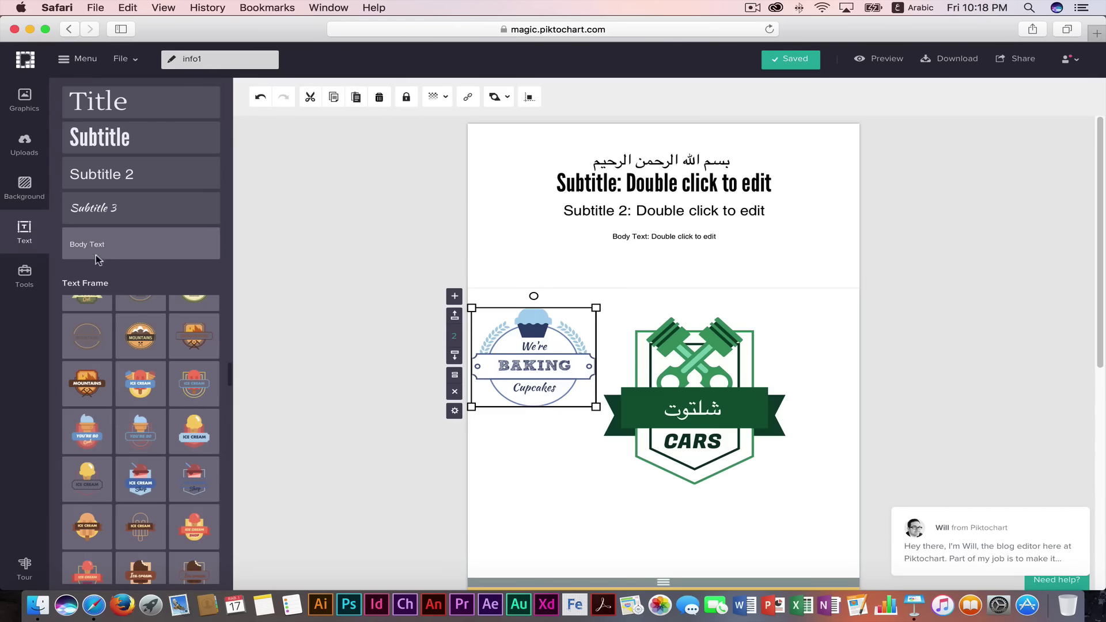
Cycle through the Background, Uploads, Graphics, Text and Tools panels, ending on Graphics.
left_click(24, 187)
left_click(22, 147)
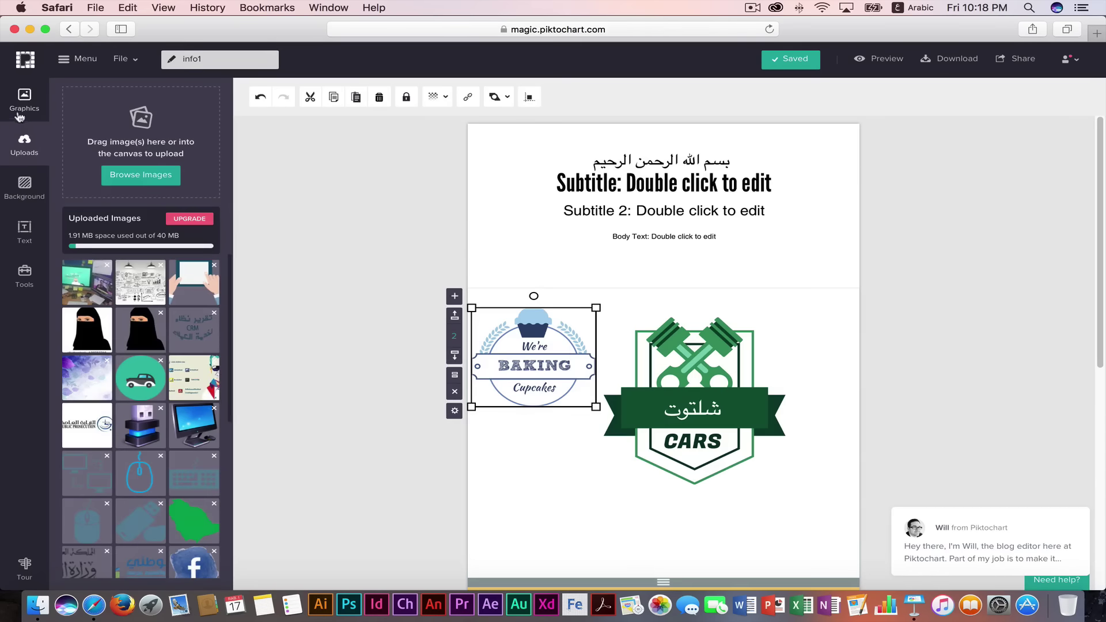
left_click(25, 99)
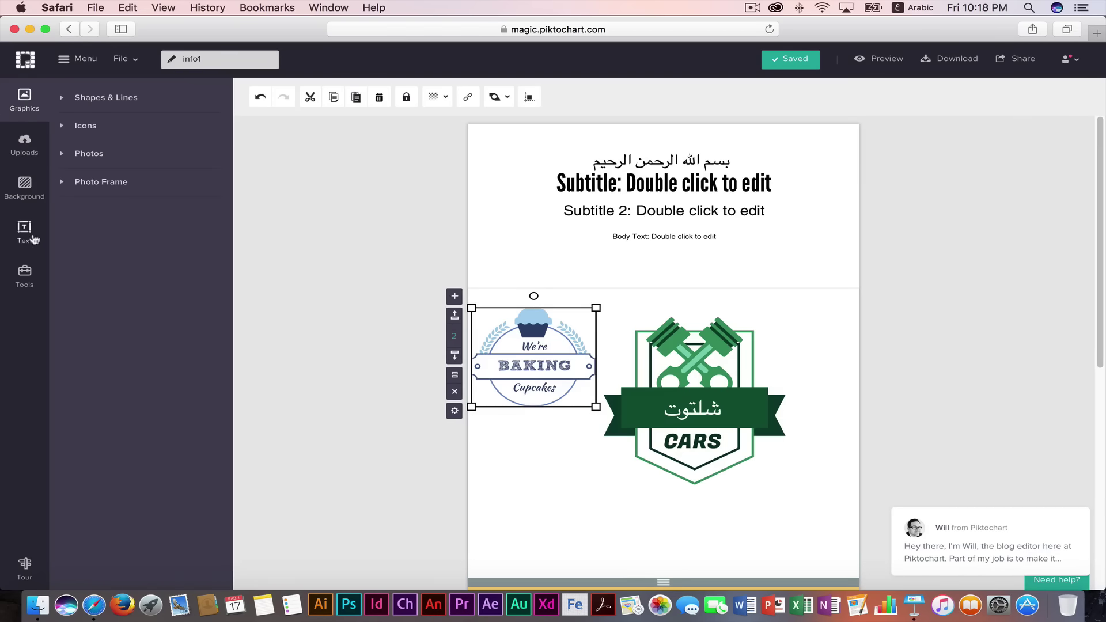
left_click(29, 242)
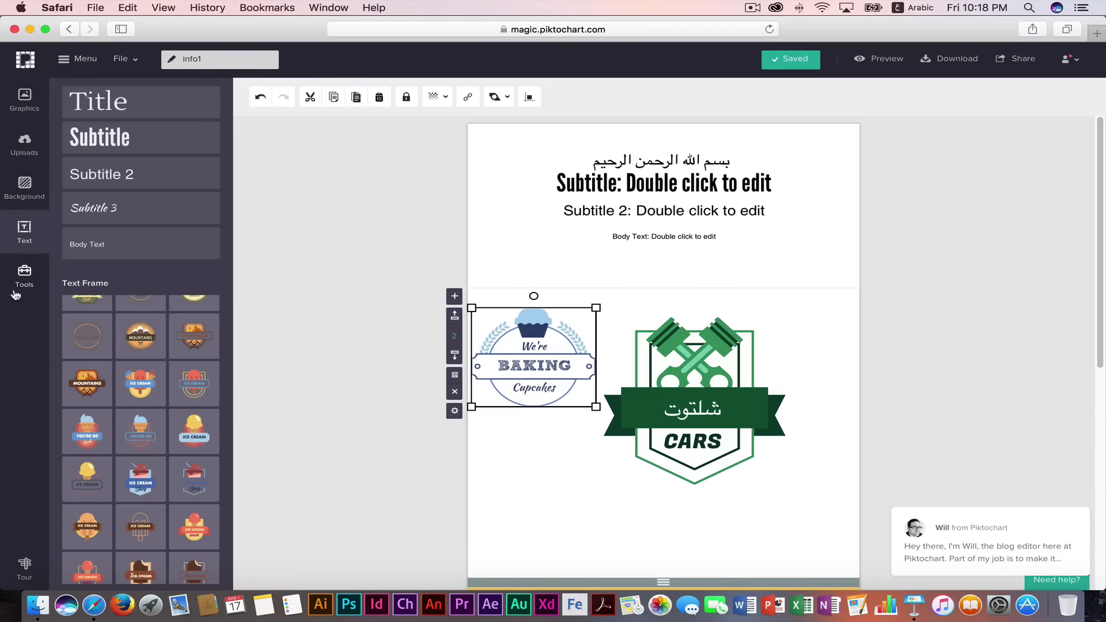
left_click(24, 275)
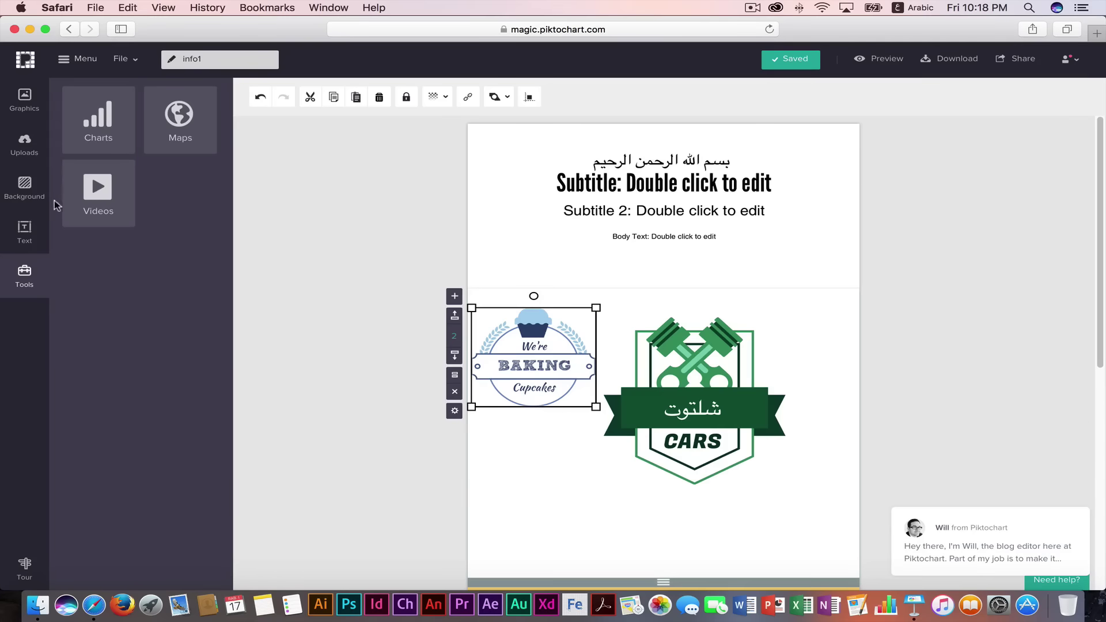
left_click(28, 102)
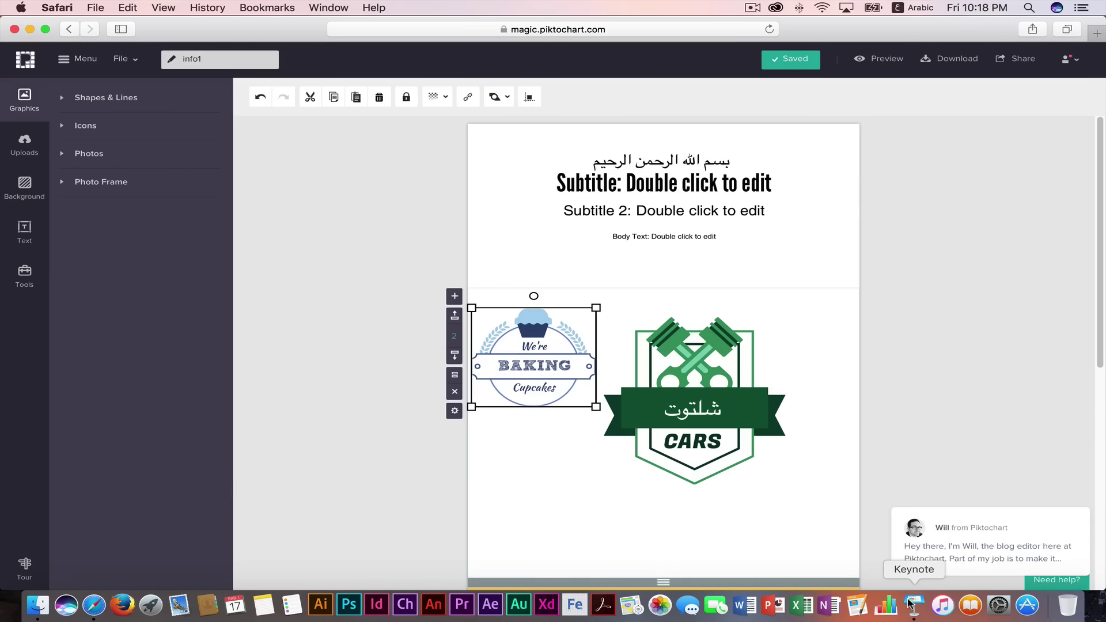
Bring Keynote forward and show ws2_4's slide 5 with the YouTube, website and Snapchat contacts.
left_click(908, 604)
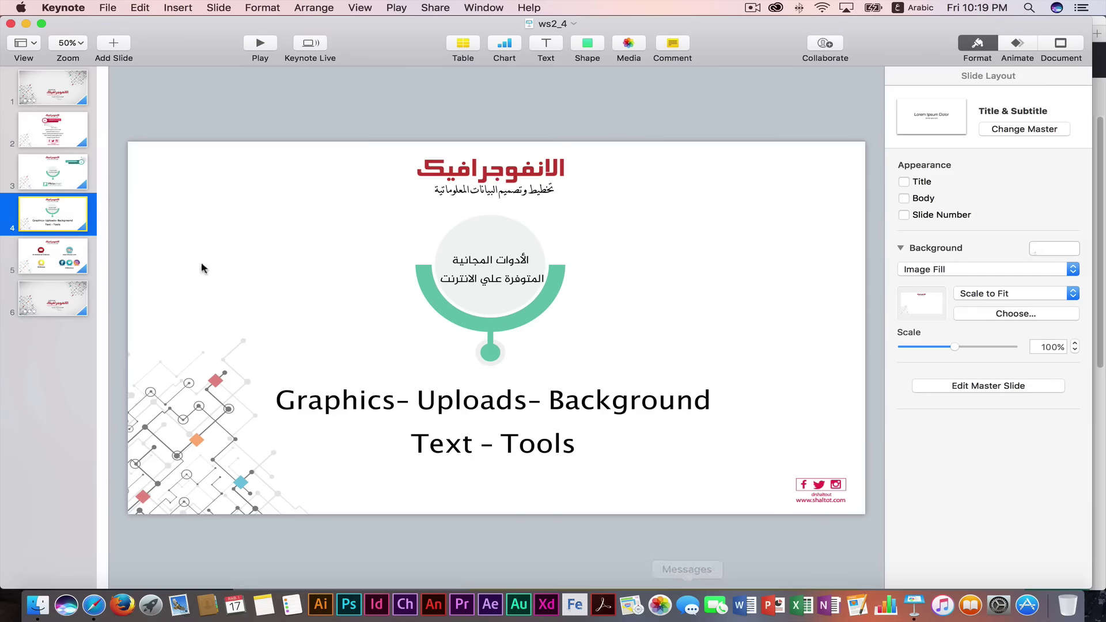
left_click(84, 261)
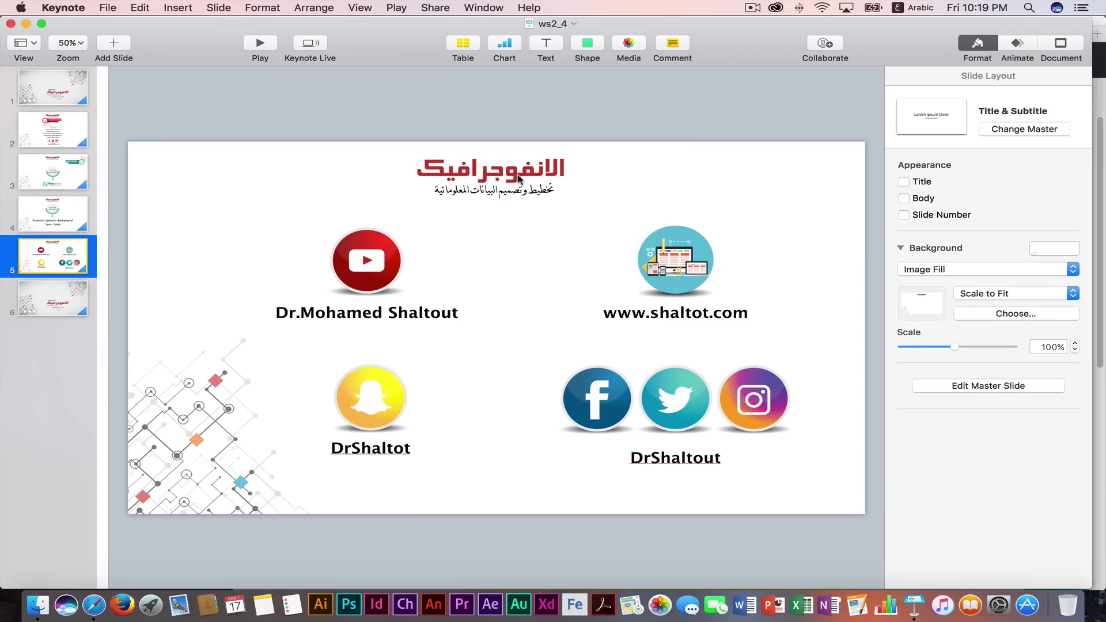
left_click(752, 7)
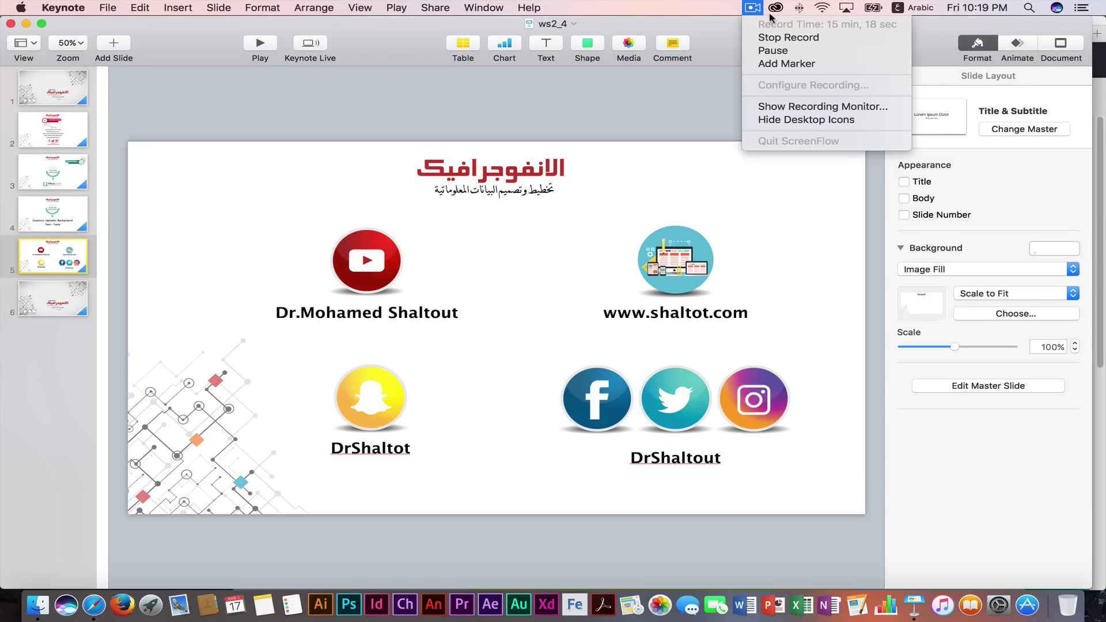